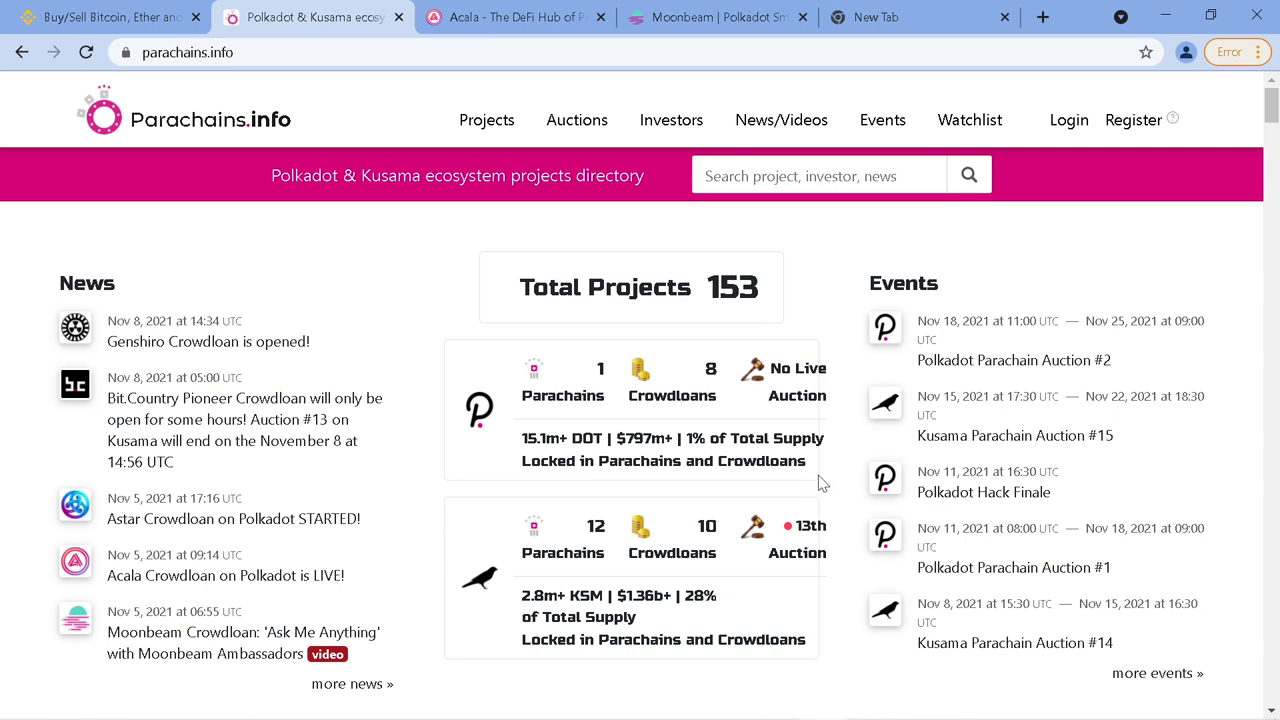
pyautogui.scroll(-8, 845, 477)
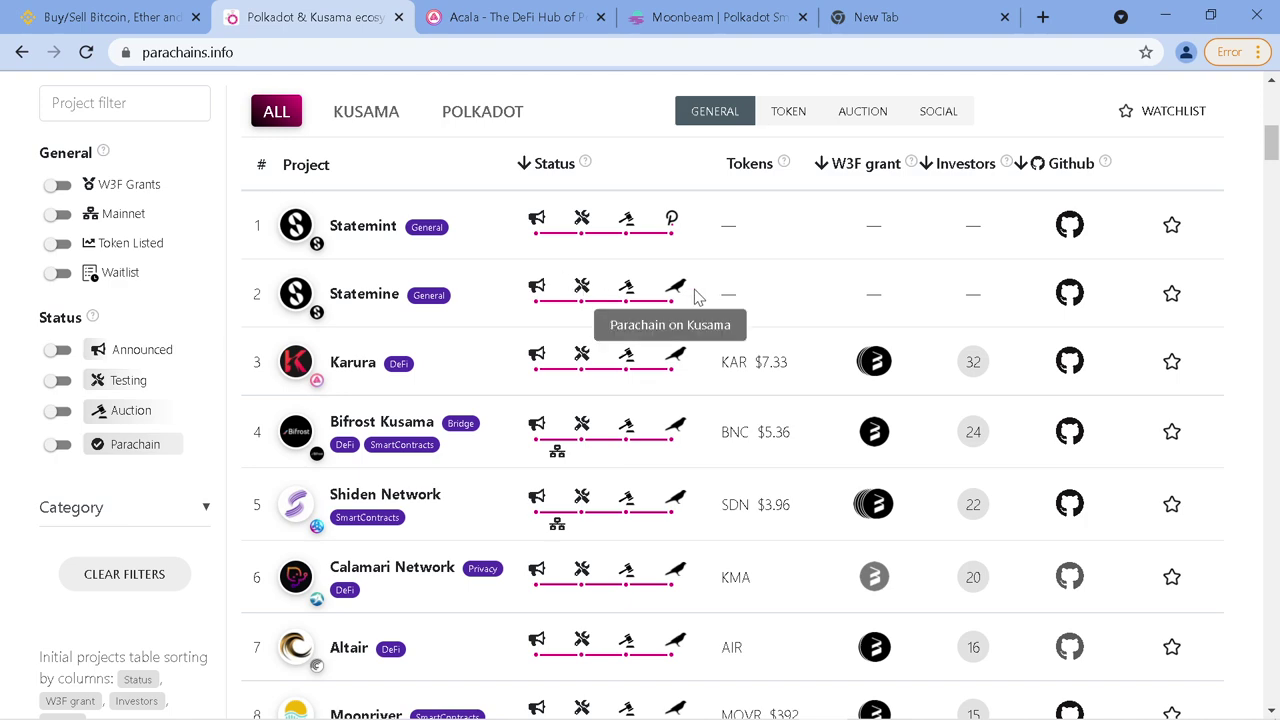
pyautogui.scroll(5, 703, 275)
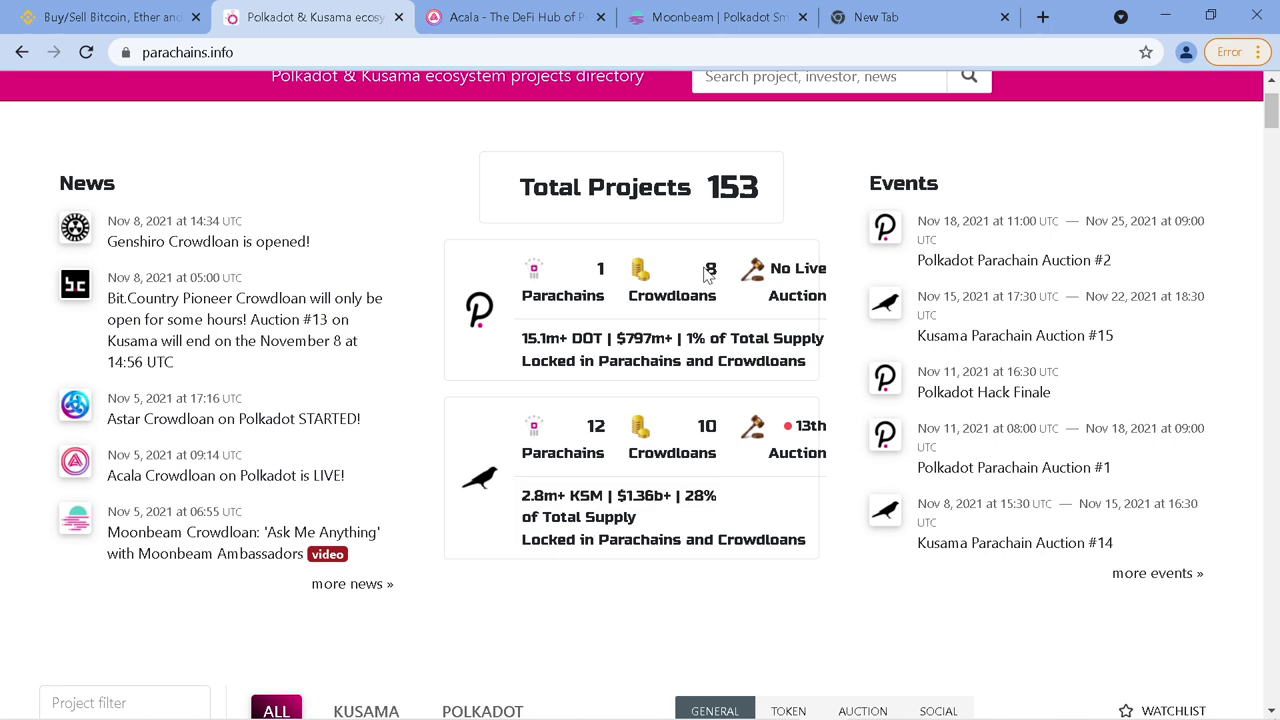
pyautogui.scroll(-1, 720, 290)
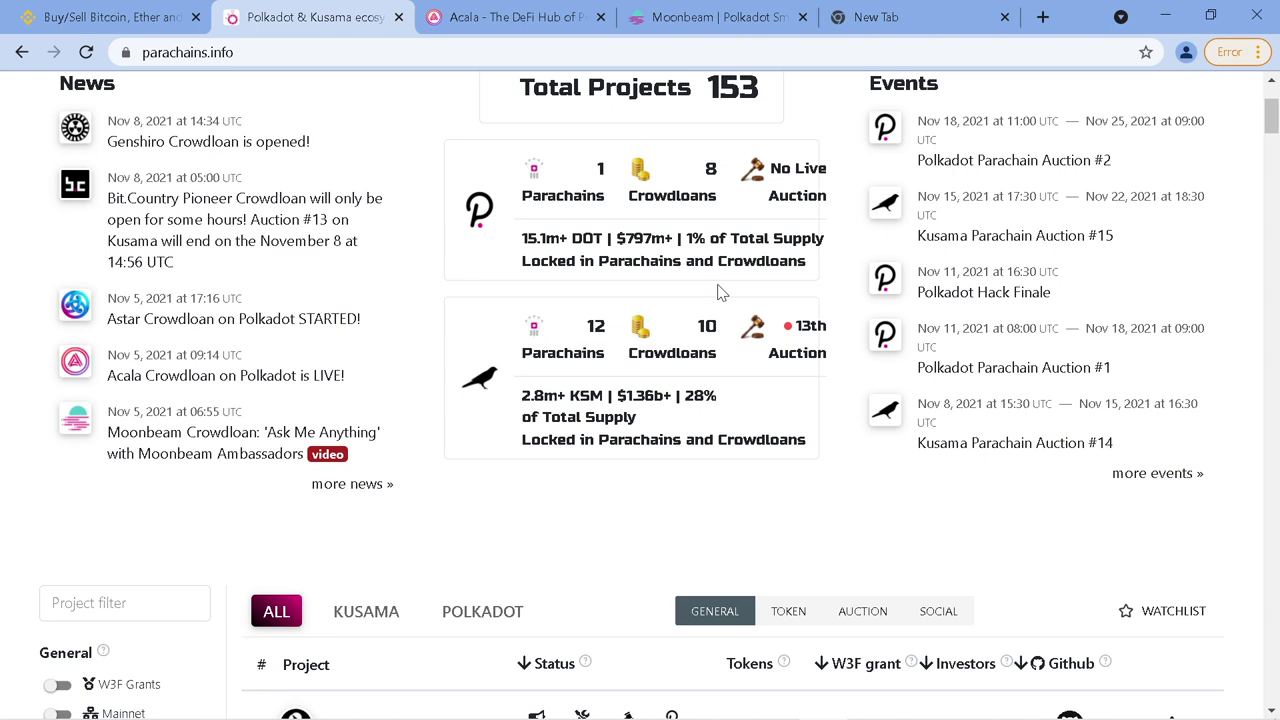
pyautogui.scroll(-3, 720, 290)
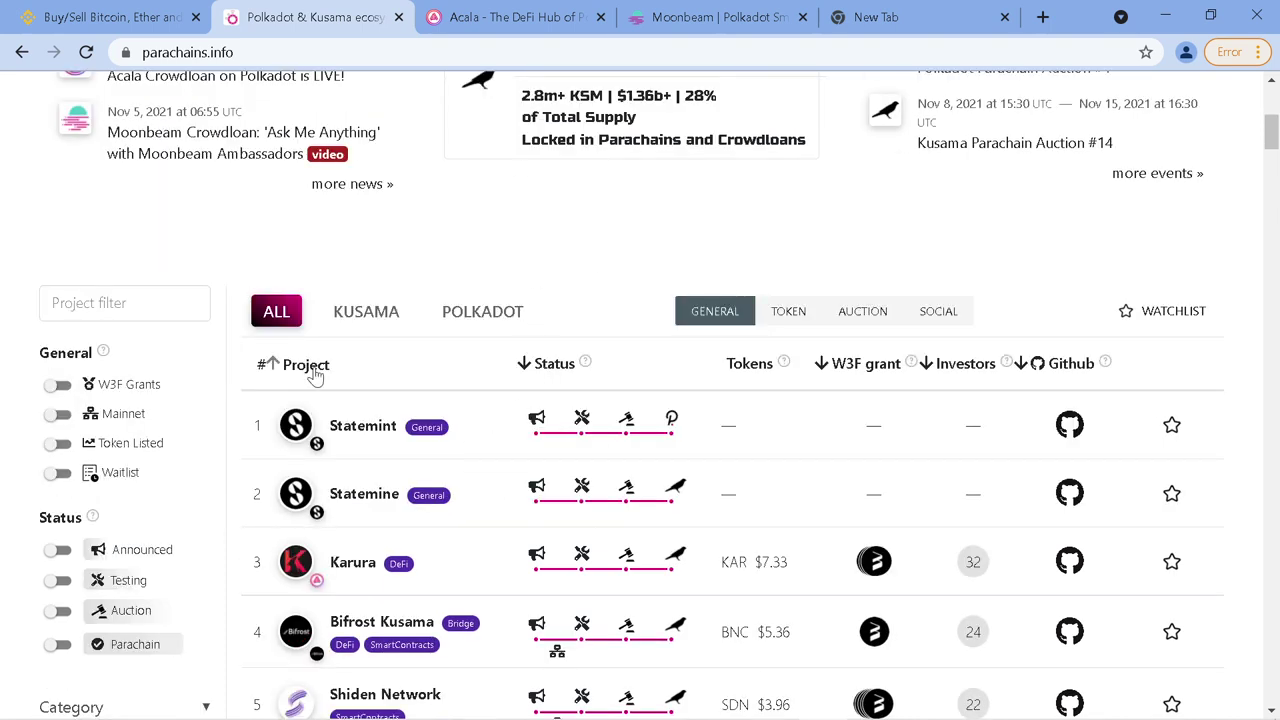
pyautogui.scroll(-2, 350, 453)
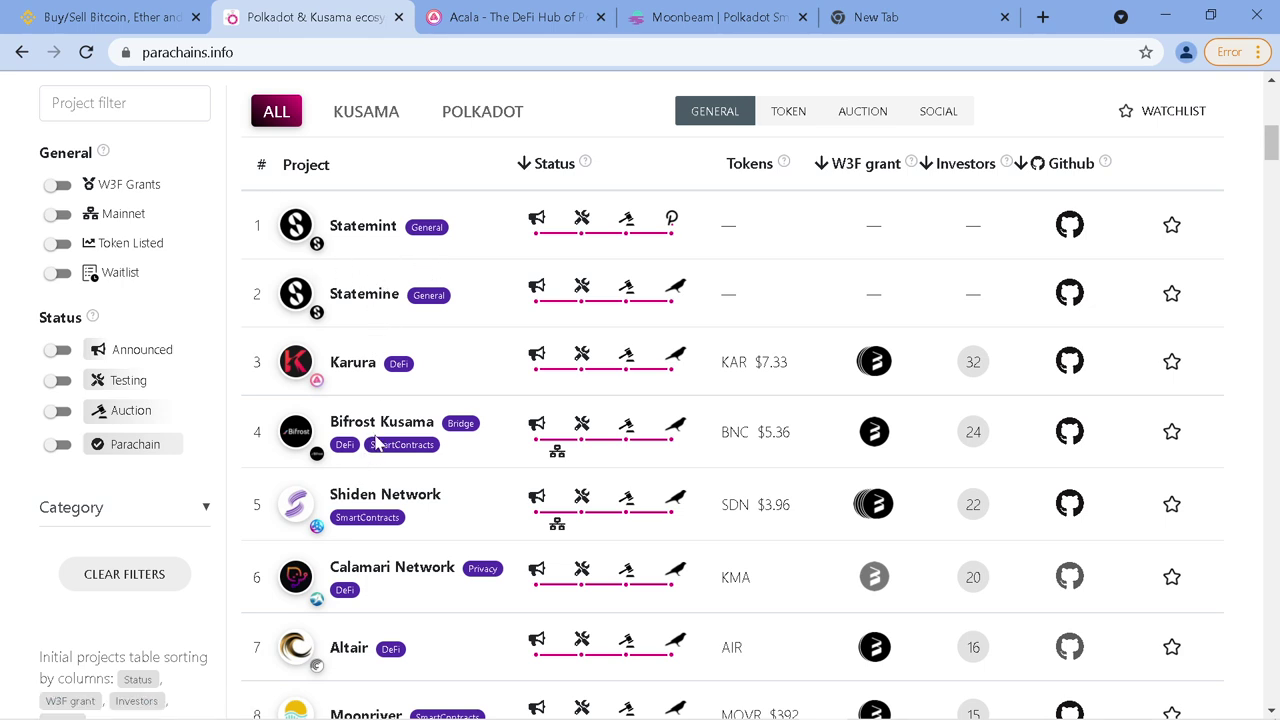
pyautogui.scroll(-2, 397, 346)
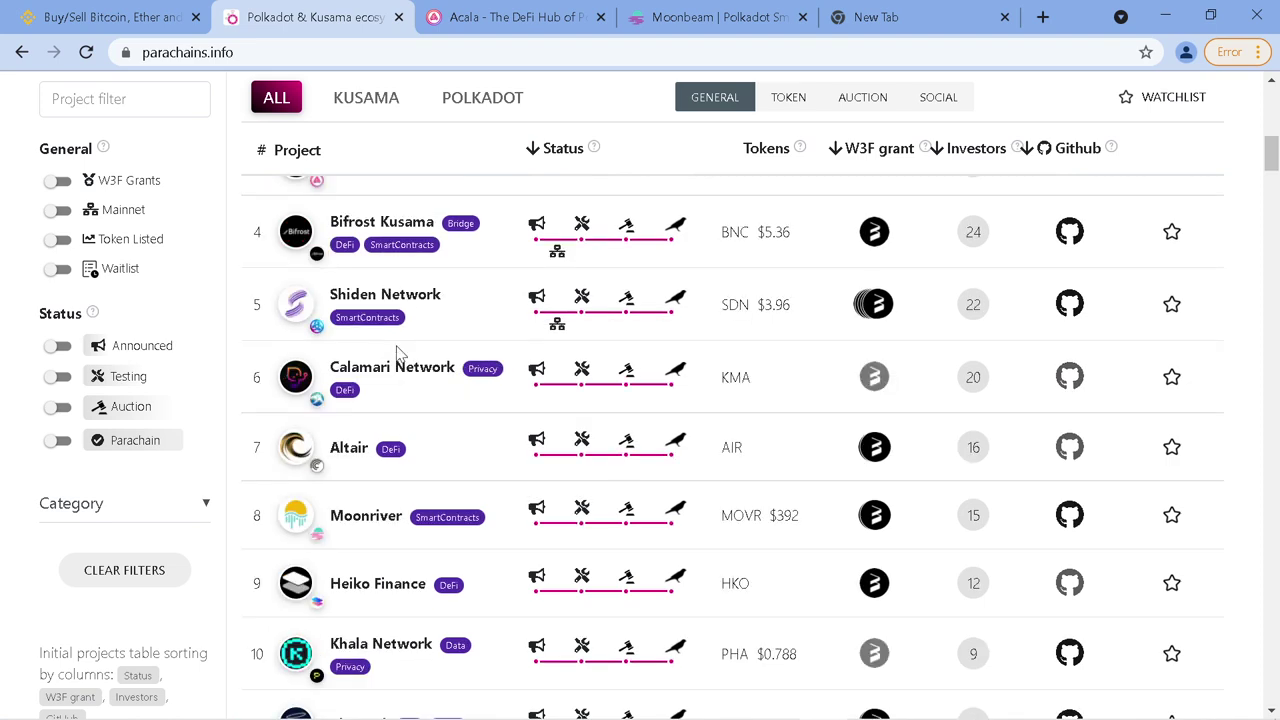
pyautogui.scroll(-3, 398, 355)
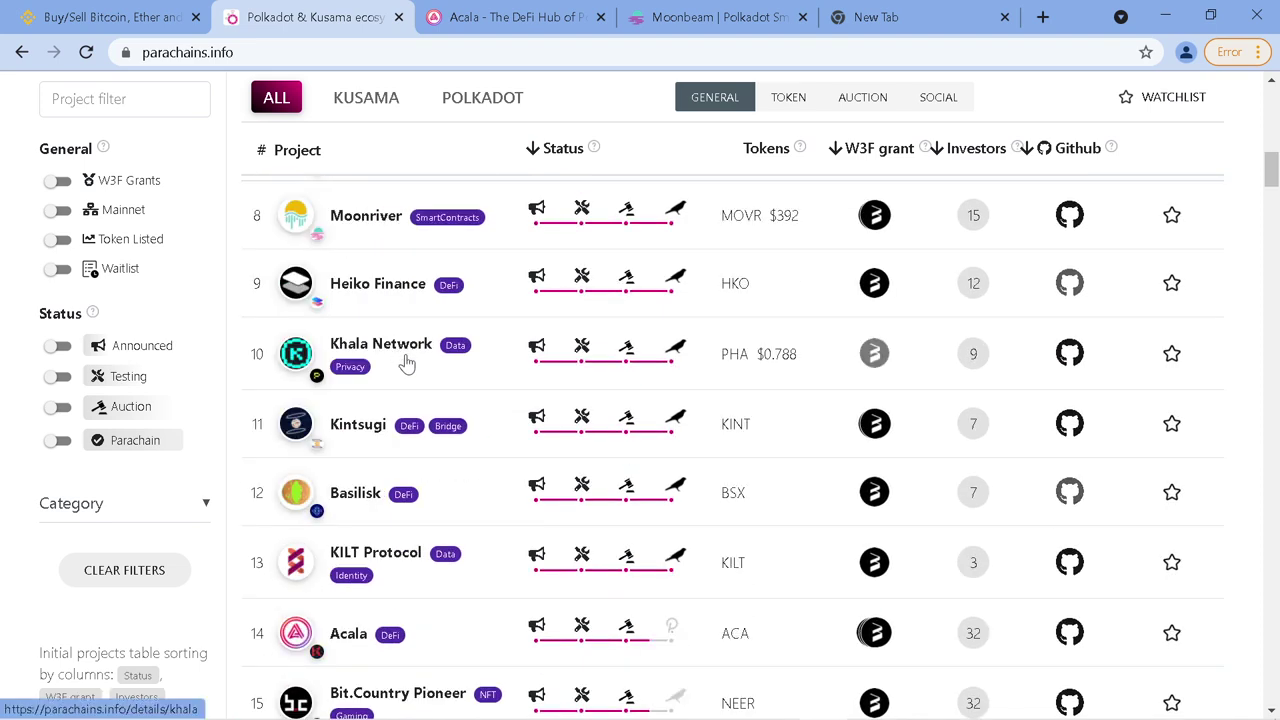
pyautogui.scroll(-2, 410, 368)
pyautogui.scroll(-2, 413, 373)
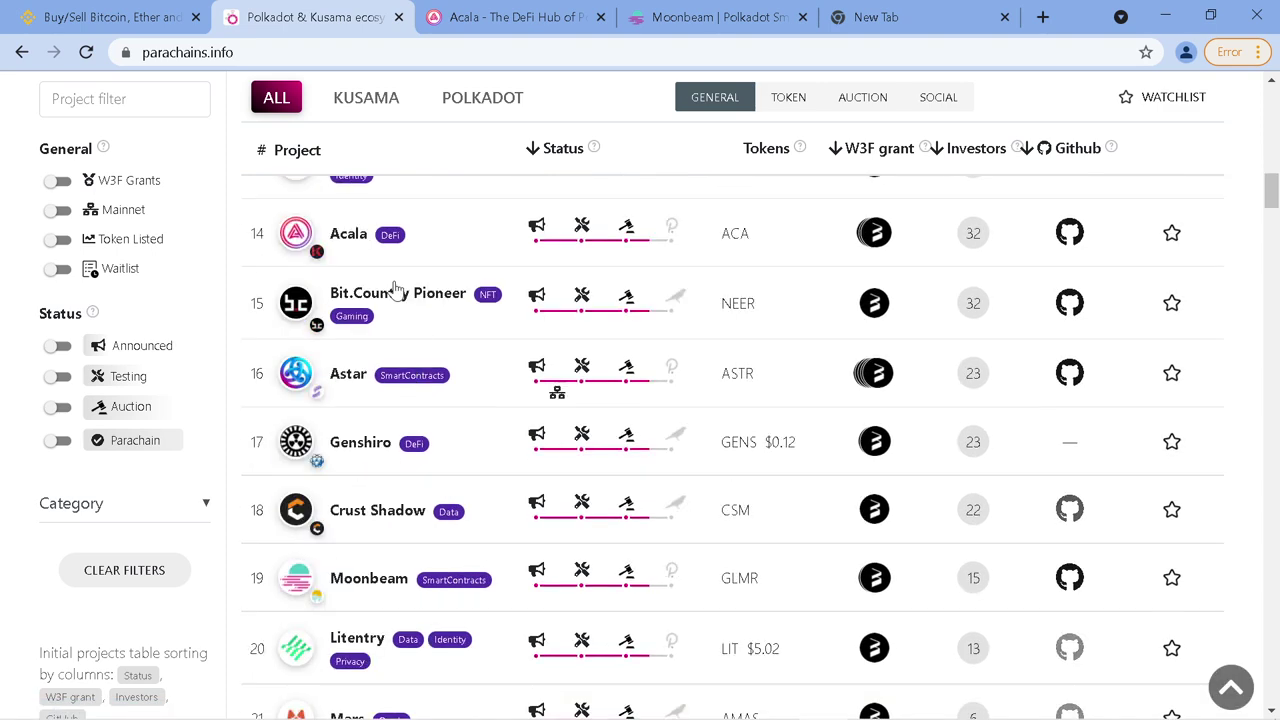
pyautogui.scroll(-6, 398, 317)
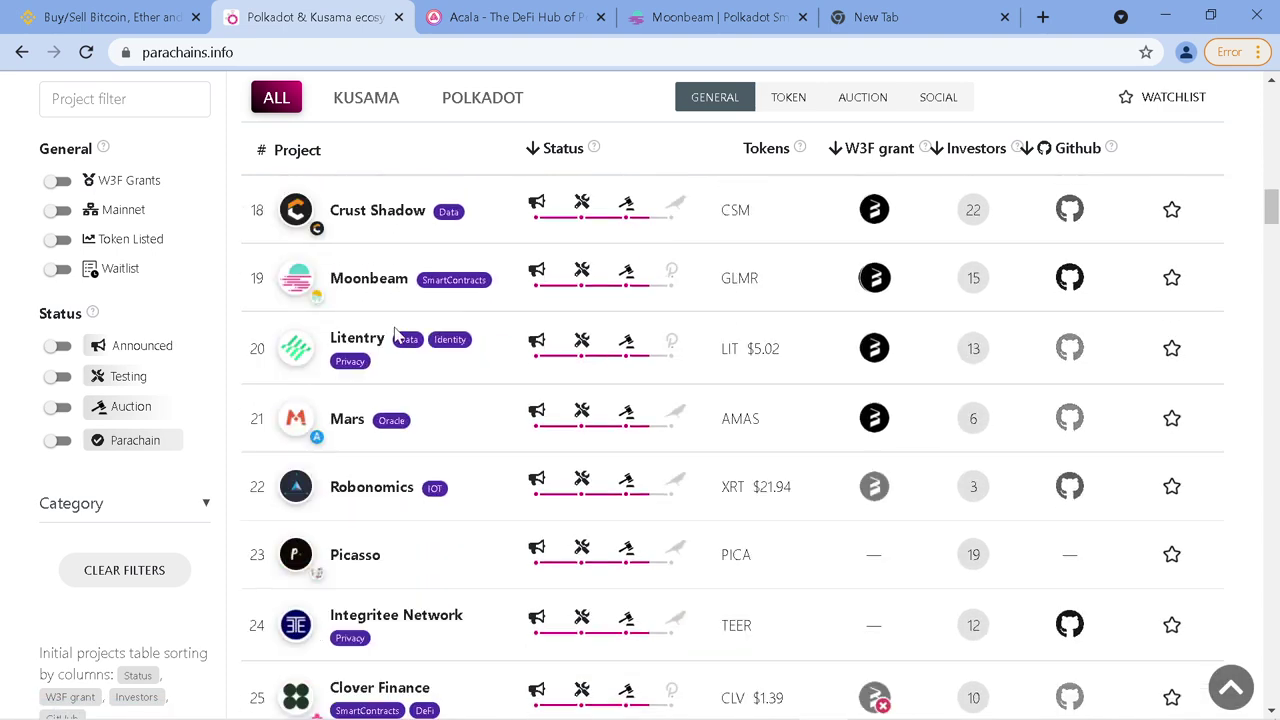
pyautogui.scroll(4, 390, 358)
pyautogui.scroll(15, 392, 357)
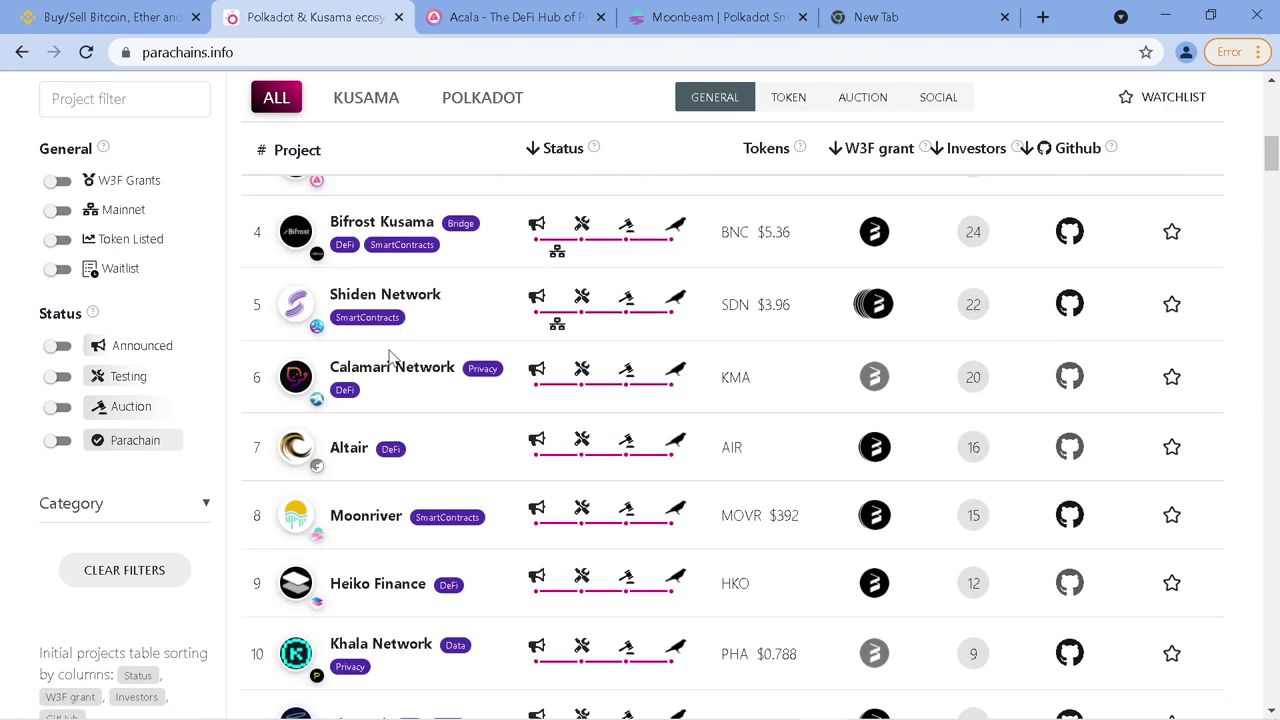
pyautogui.scroll(-5, 392, 357)
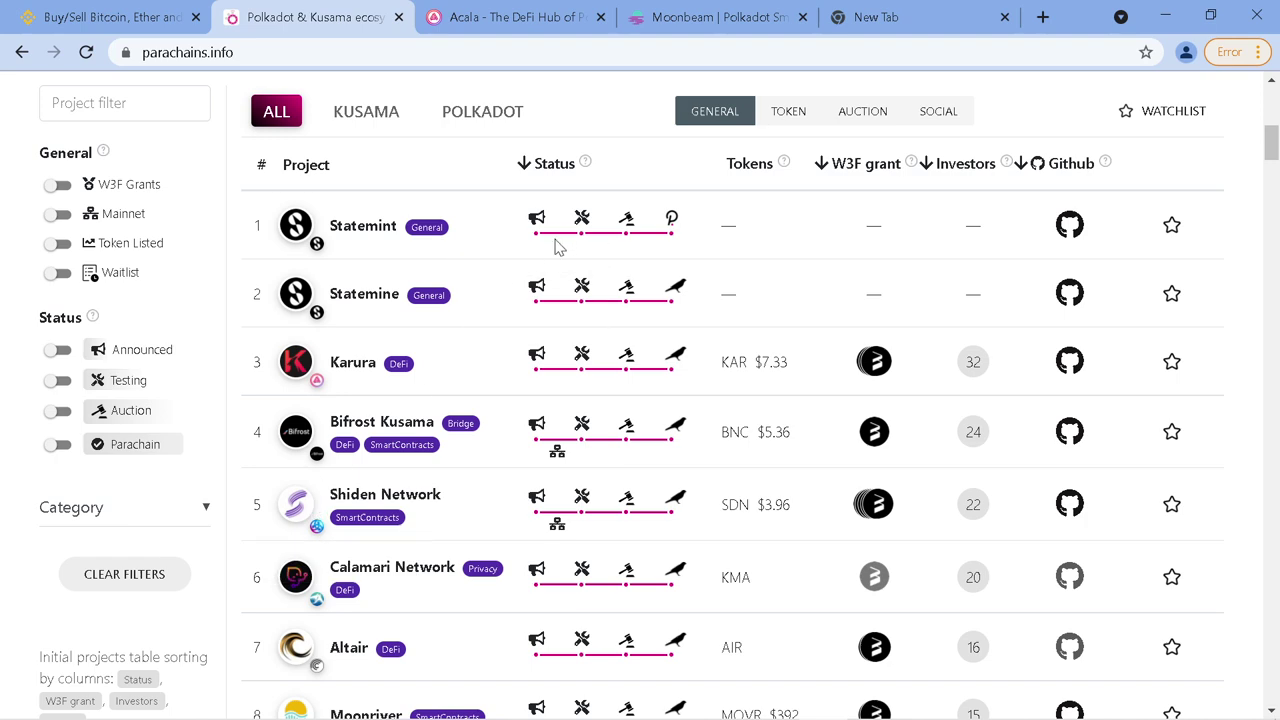
pyautogui.scroll(6, 556, 250)
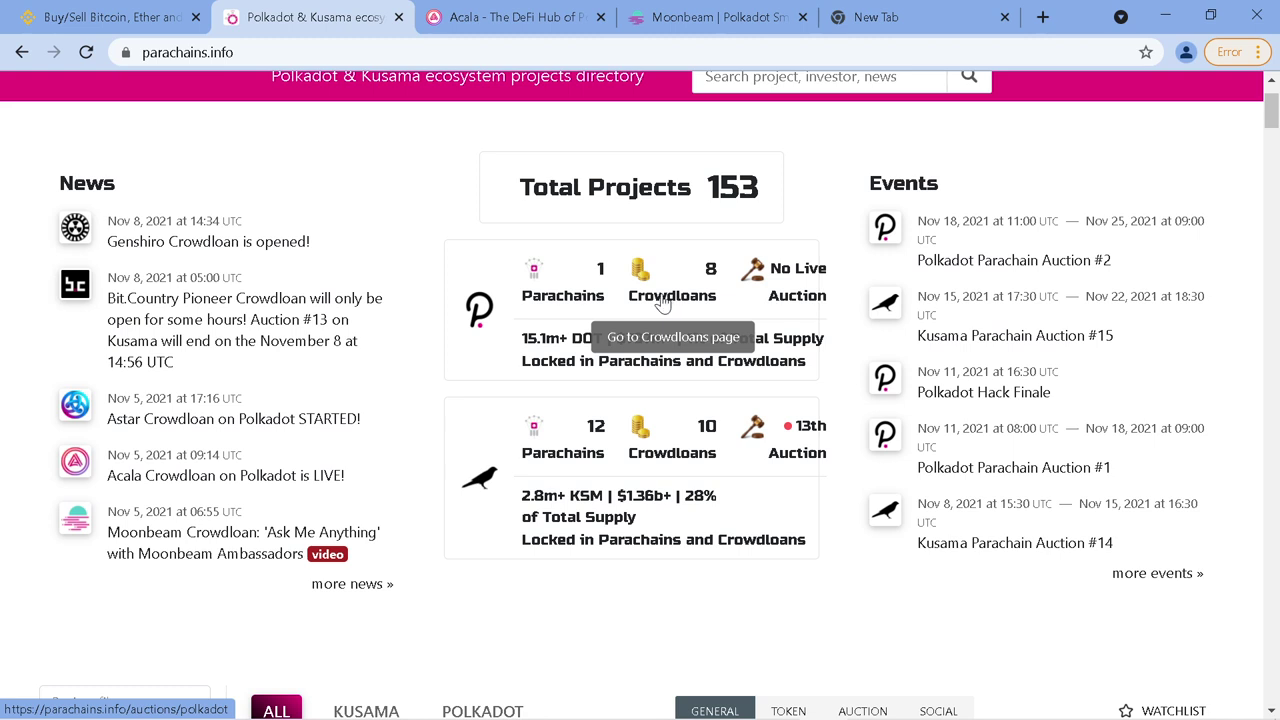
# Open the Polkadot auctions and crowdloans page in a new tab and switch to it
pyautogui.middleClick(664, 303)
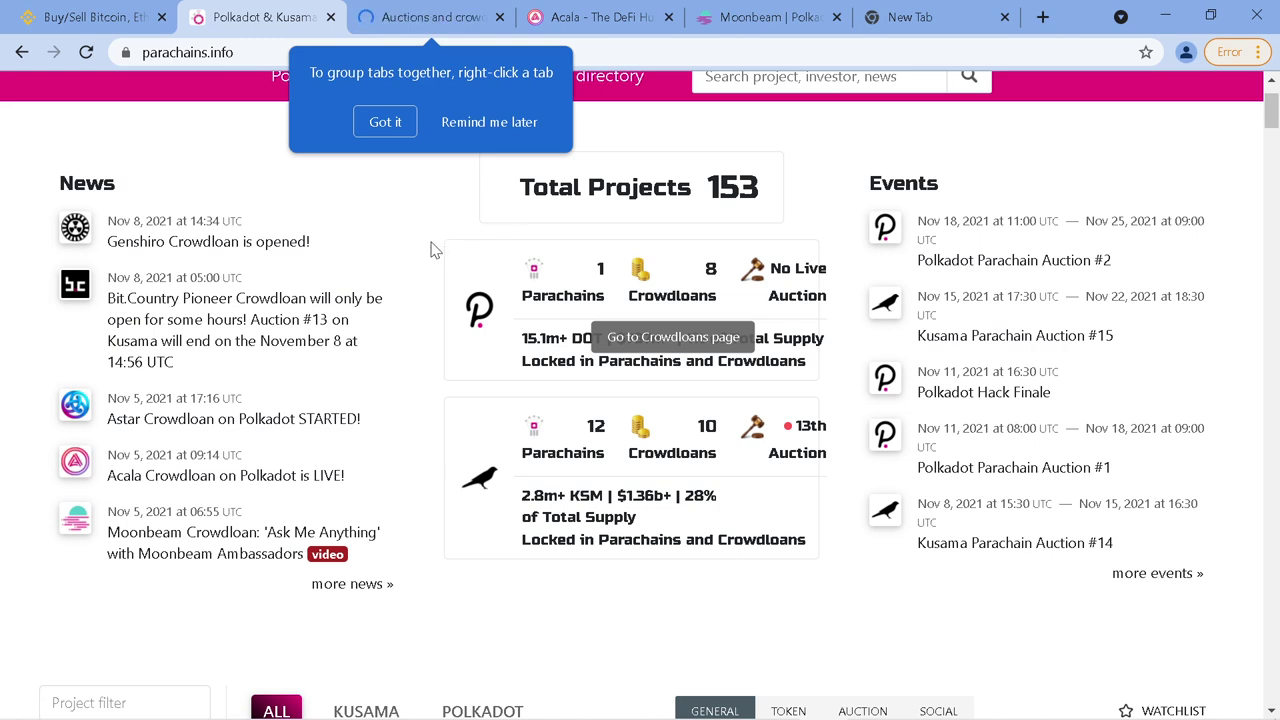
pyautogui.click(388, 124)
pyautogui.click(425, 17)
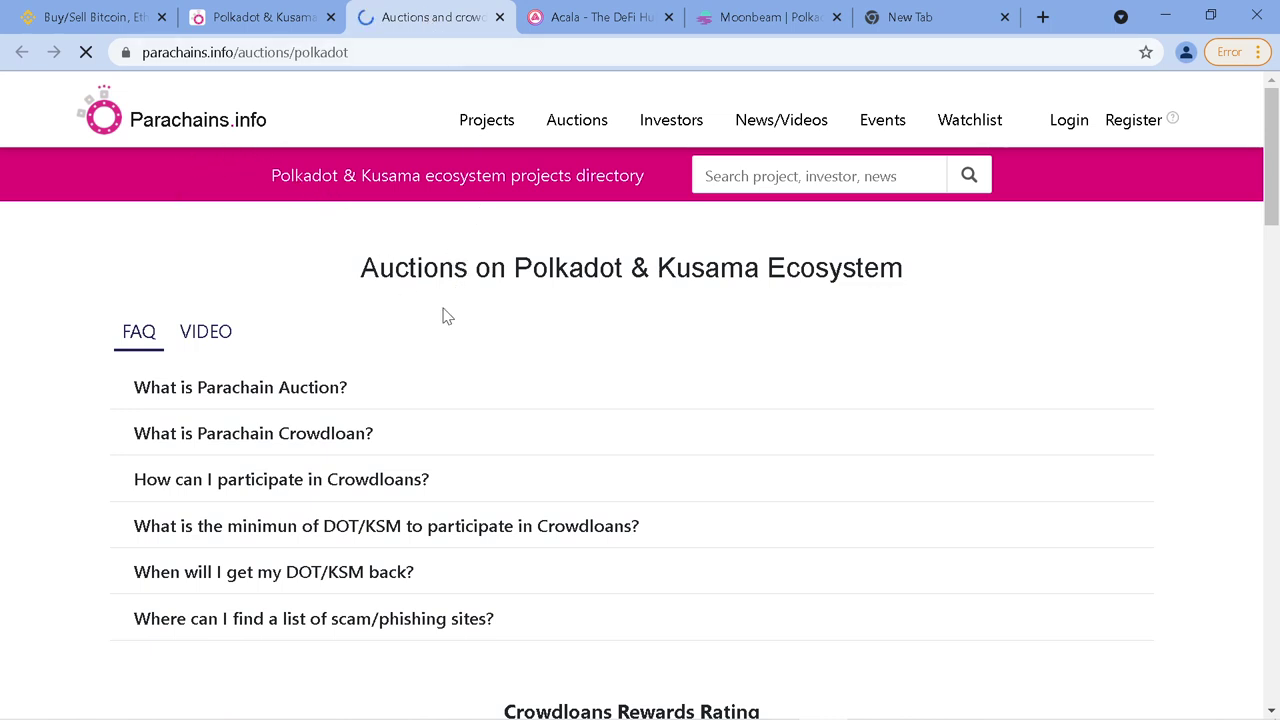
# Expand the FAQ answers on the minimum contribution (0.1 KSM) and how to participate in crowdloans
pyautogui.scroll(-2, 447, 316)
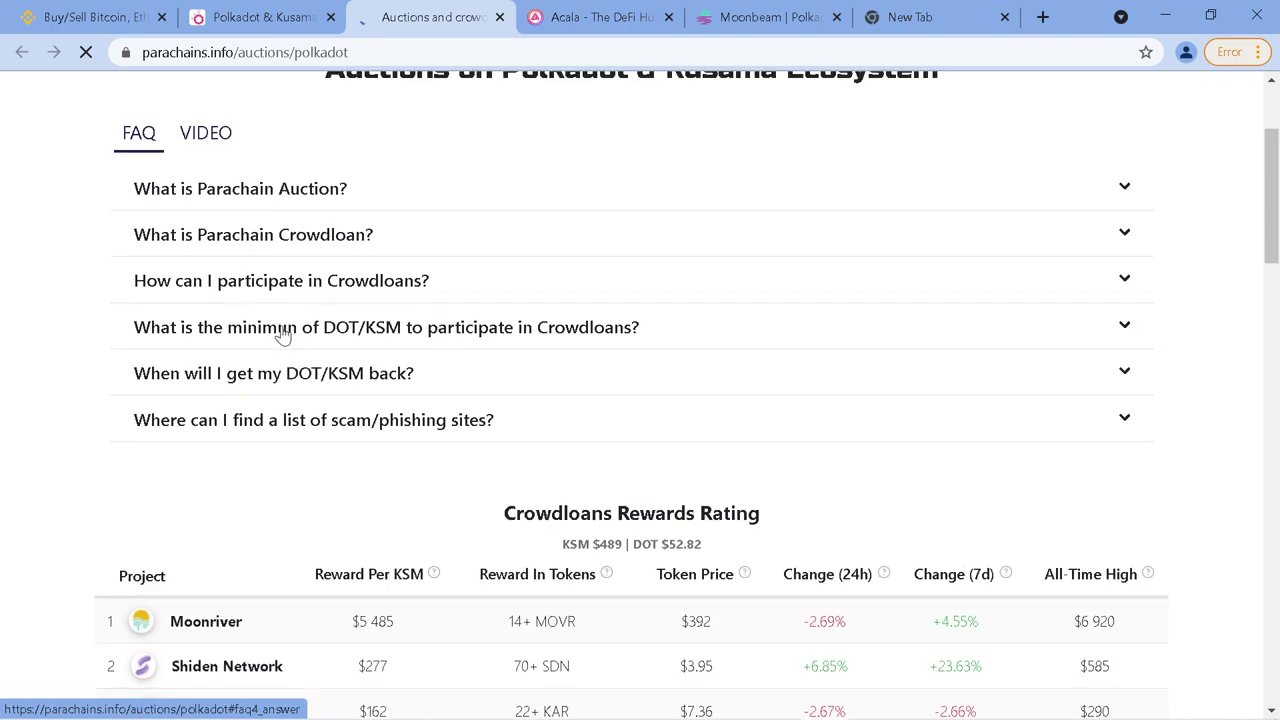
pyautogui.scroll(-8, 355, 320)
pyautogui.scroll(10, 385, 308)
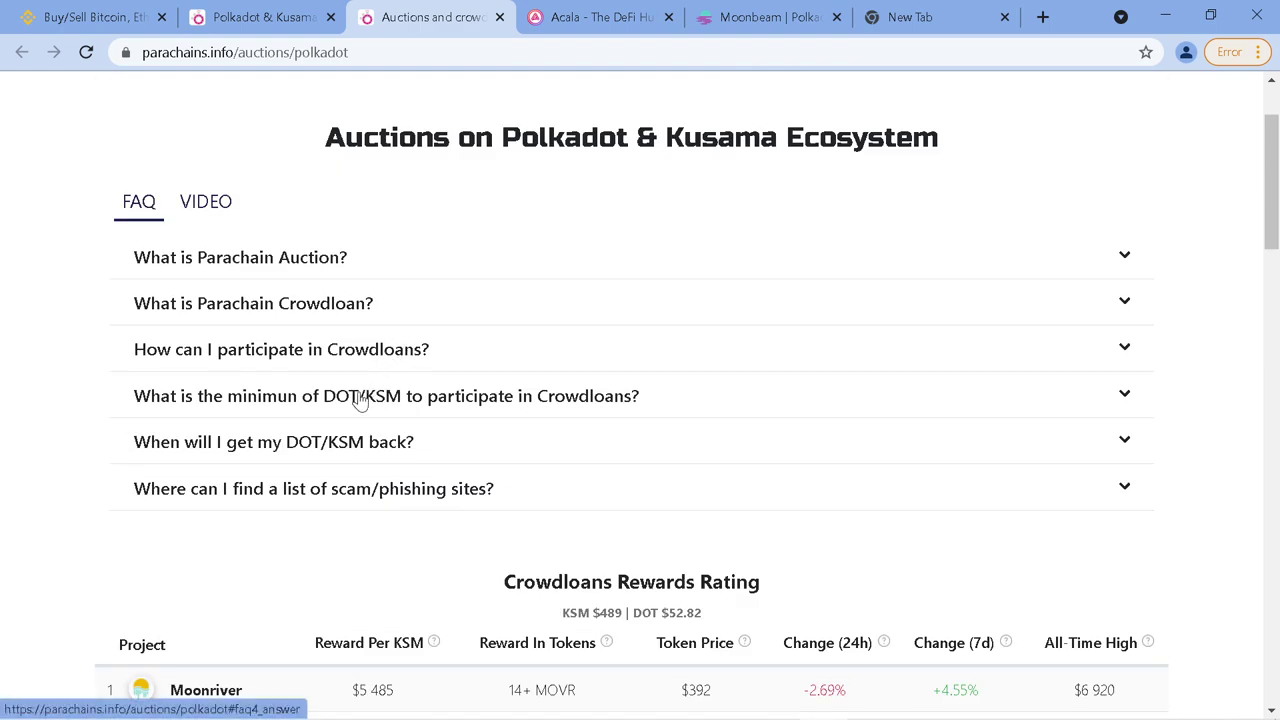
pyautogui.click(360, 398)
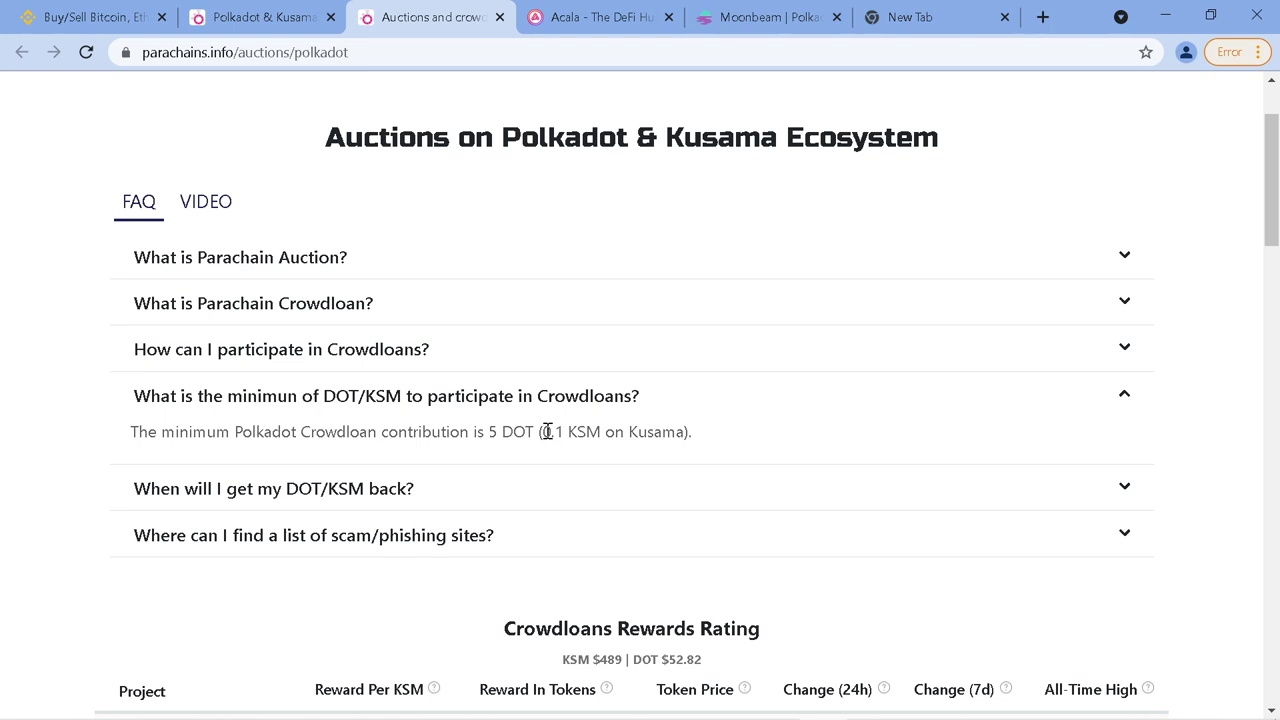
pyautogui.moveTo(541, 431); pyautogui.dragTo(600, 432)
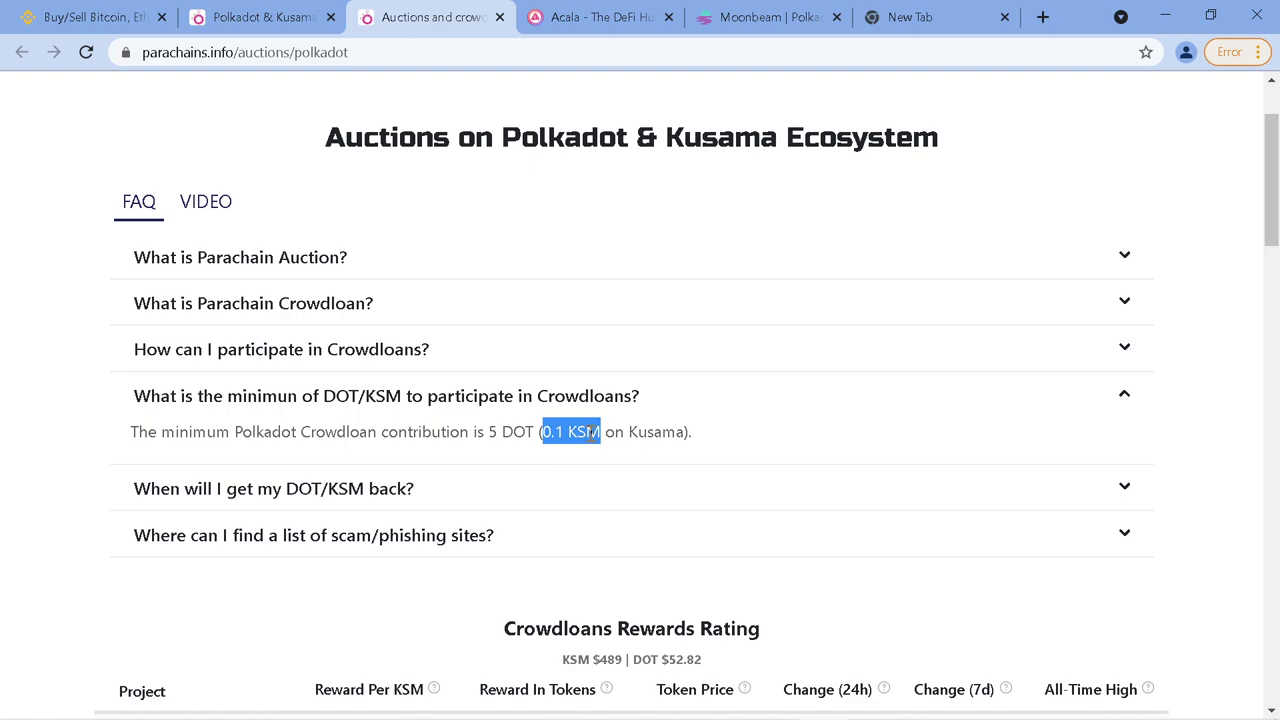
pyautogui.click(381, 350)
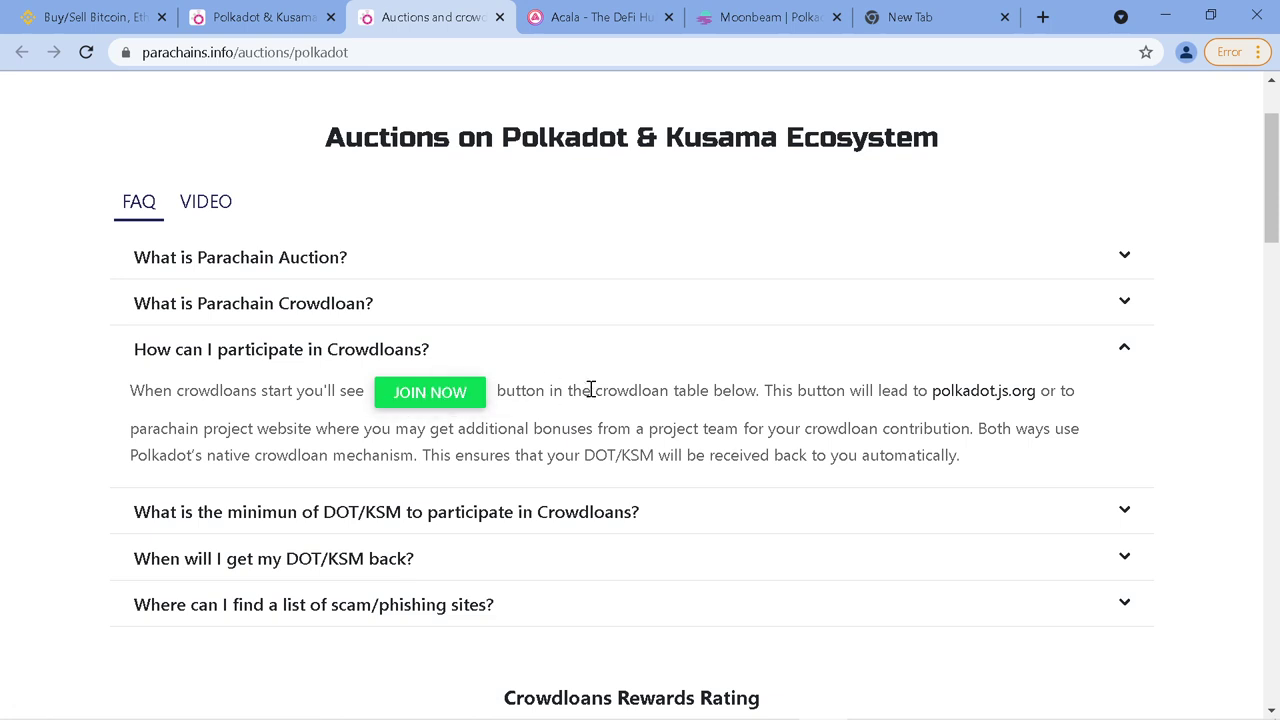
# Expand the FAQ answers on when DOT/KSM returns (96 weeks) and where scam/phishing lists are
pyautogui.scroll(-2, 590, 400)
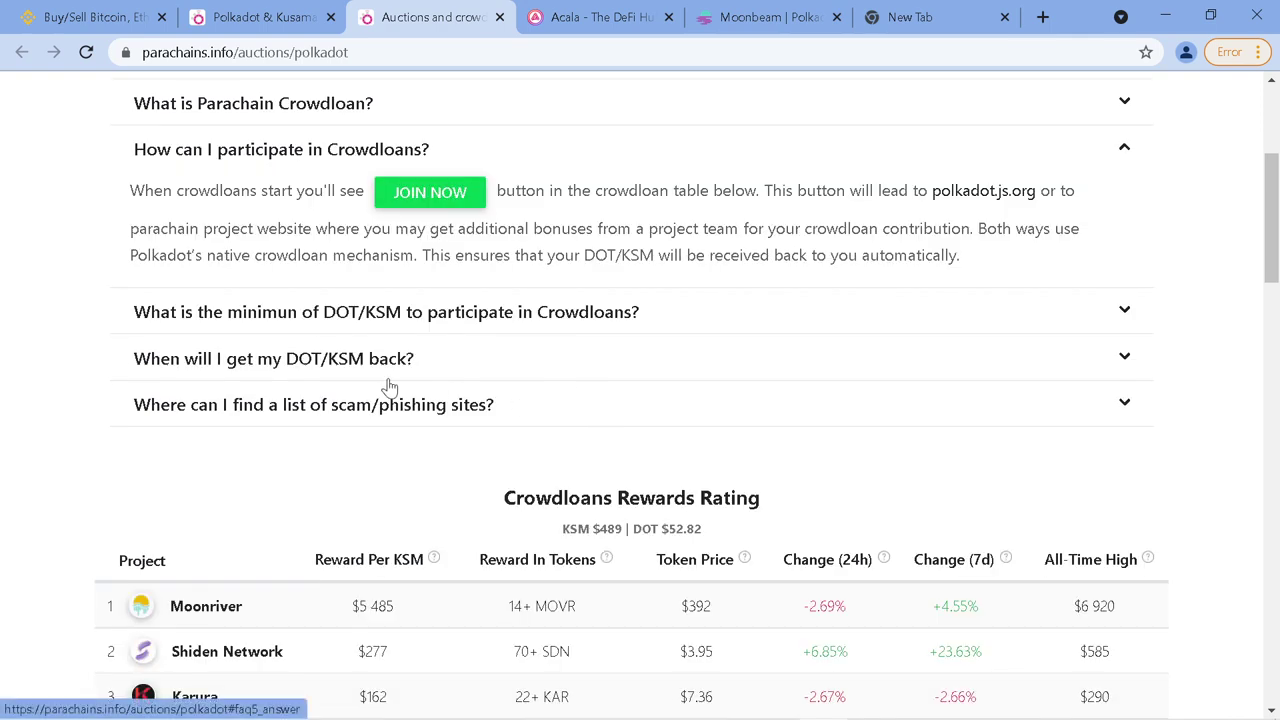
pyautogui.click(327, 366)
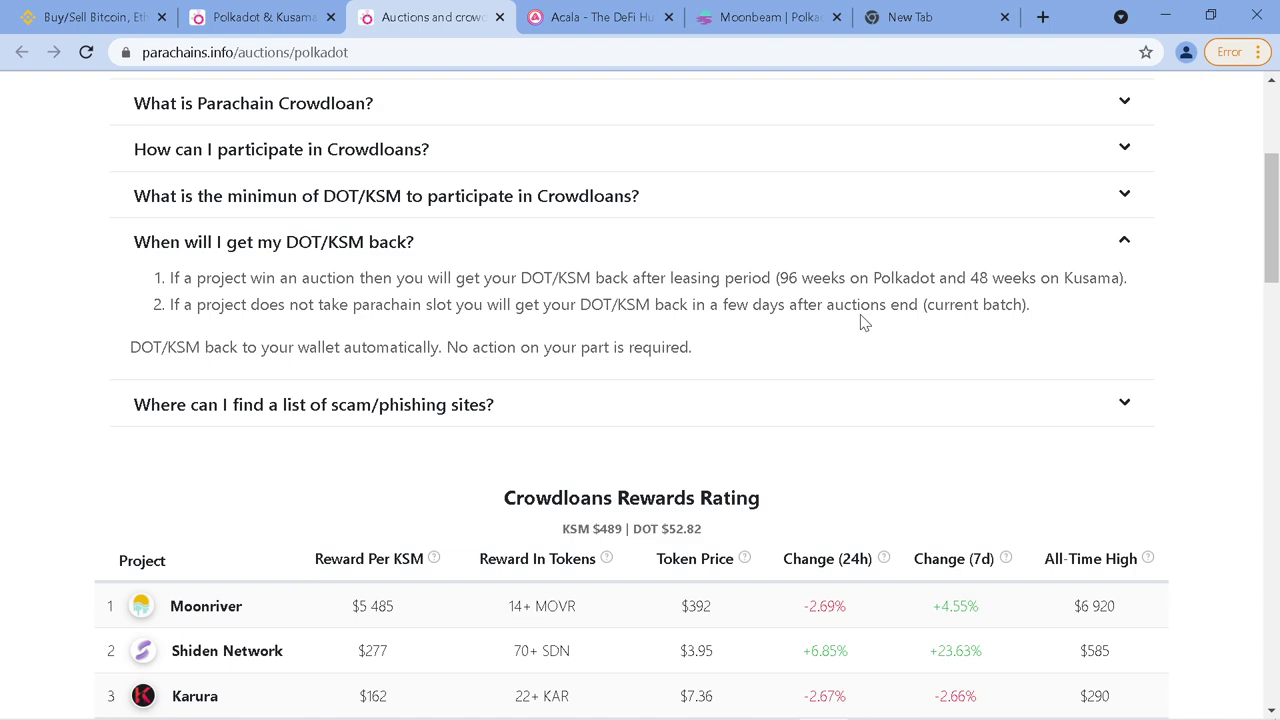
pyautogui.moveTo(846, 277); pyautogui.dragTo(782, 276)
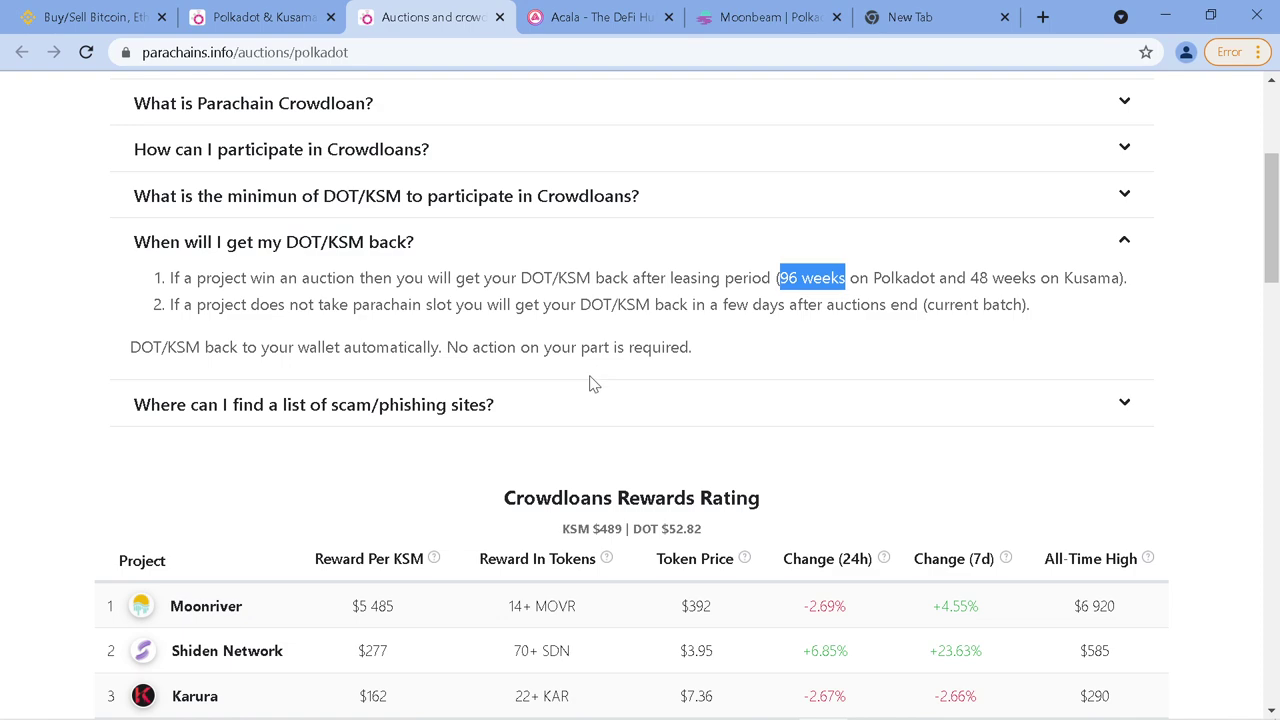
pyautogui.click(452, 404)
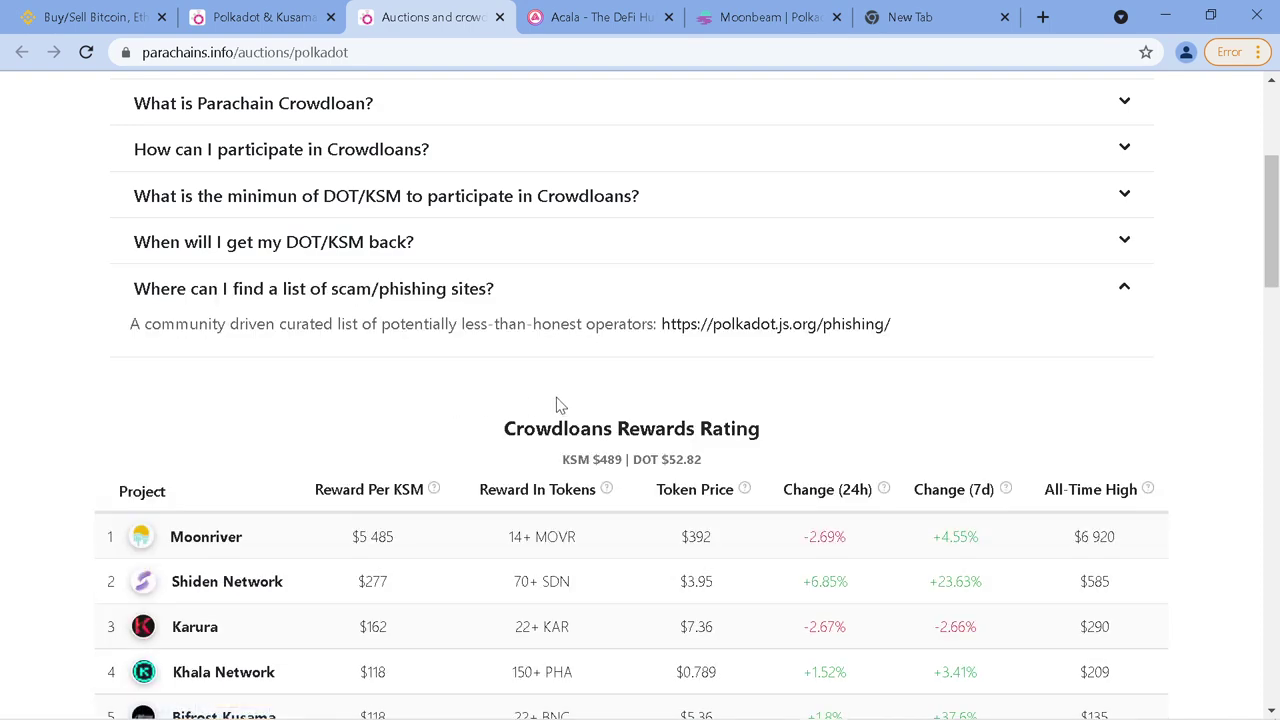
pyautogui.scroll(3, 428, 360)
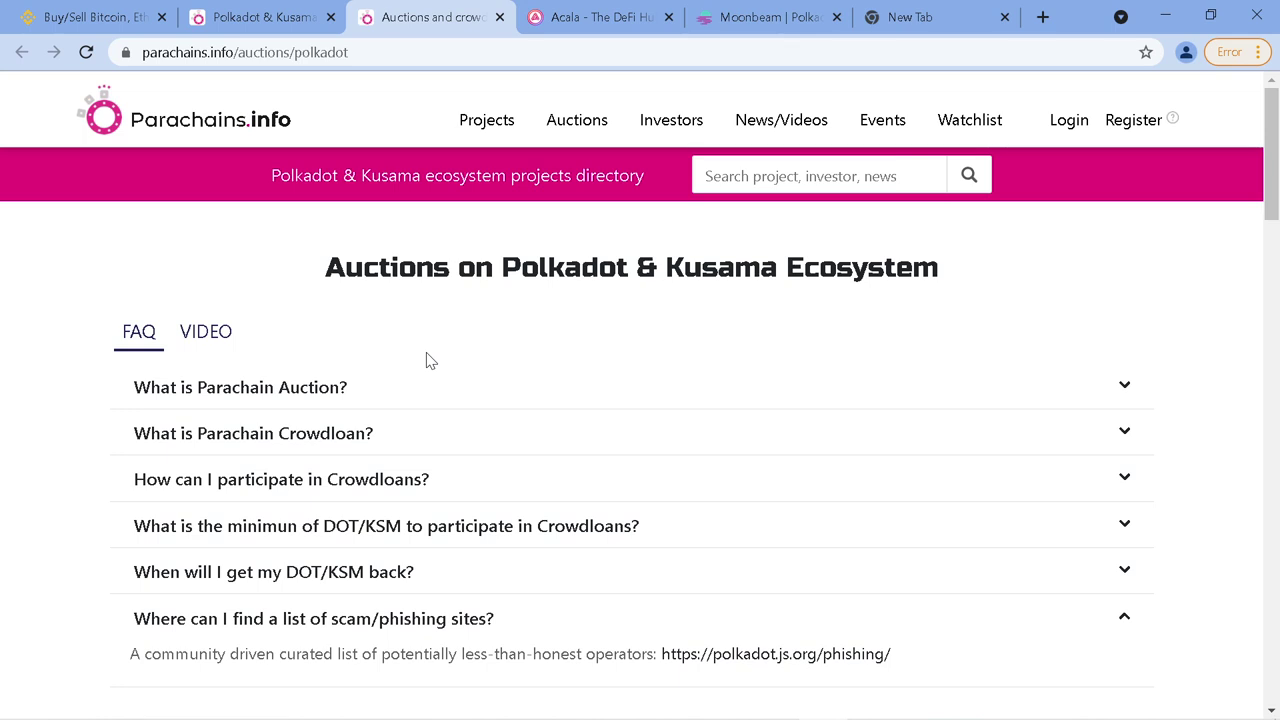
pyautogui.scroll(-5, 486, 366)
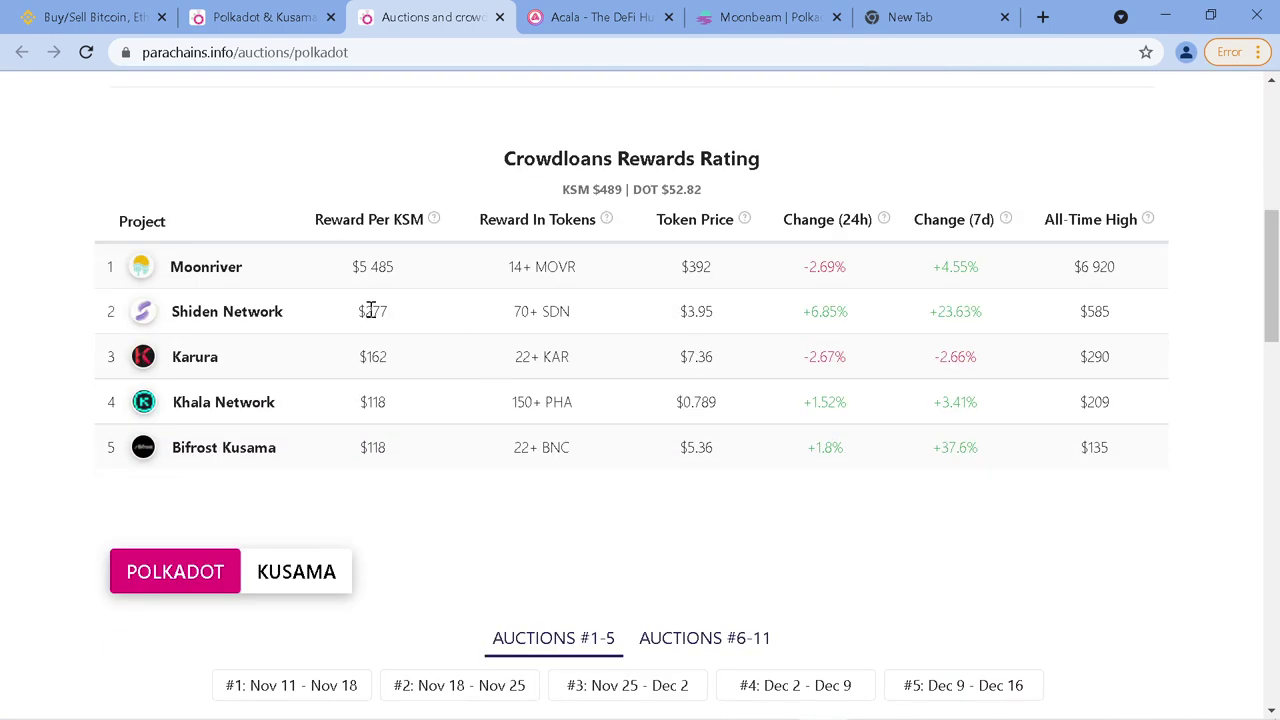
pyautogui.scroll(6, 477, 363)
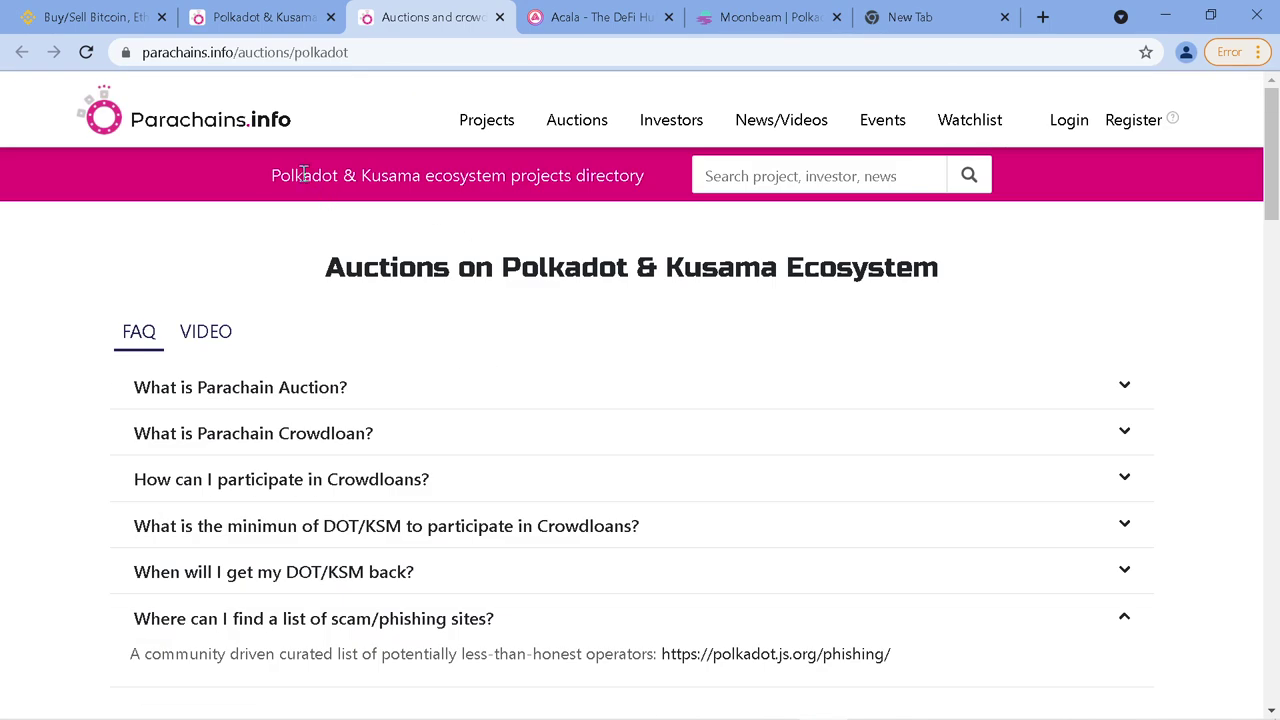
# Go to the Projects directory table and start an area screenshot
pyautogui.click(480, 128)
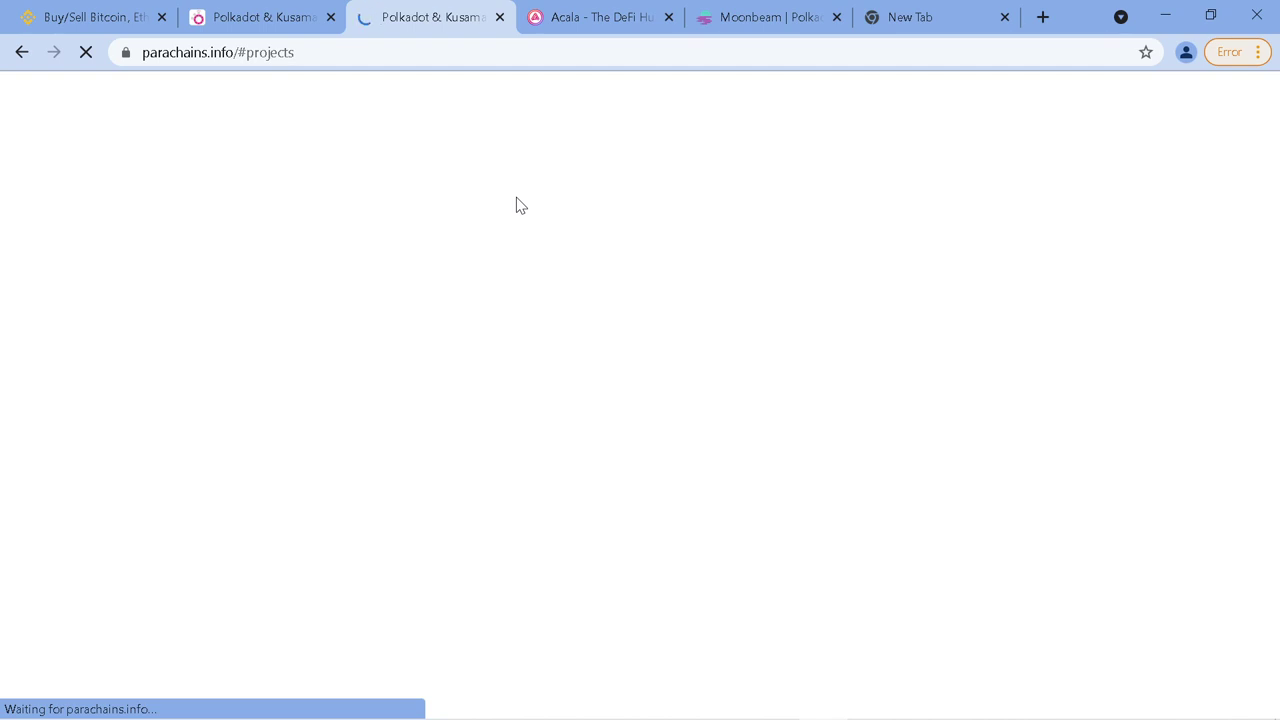
pyautogui.scroll(-3, 660, 326)
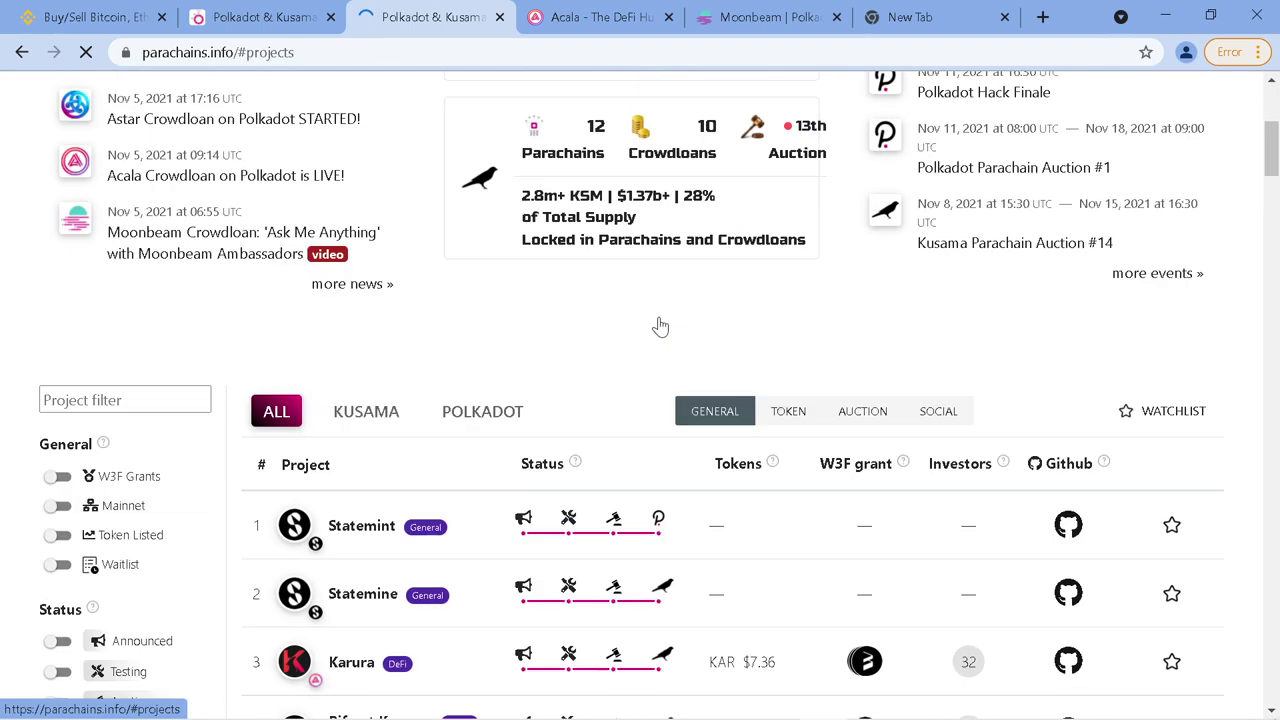
pyautogui.scroll(-1, 660, 326)
pyautogui.scroll(-1, 648, 344)
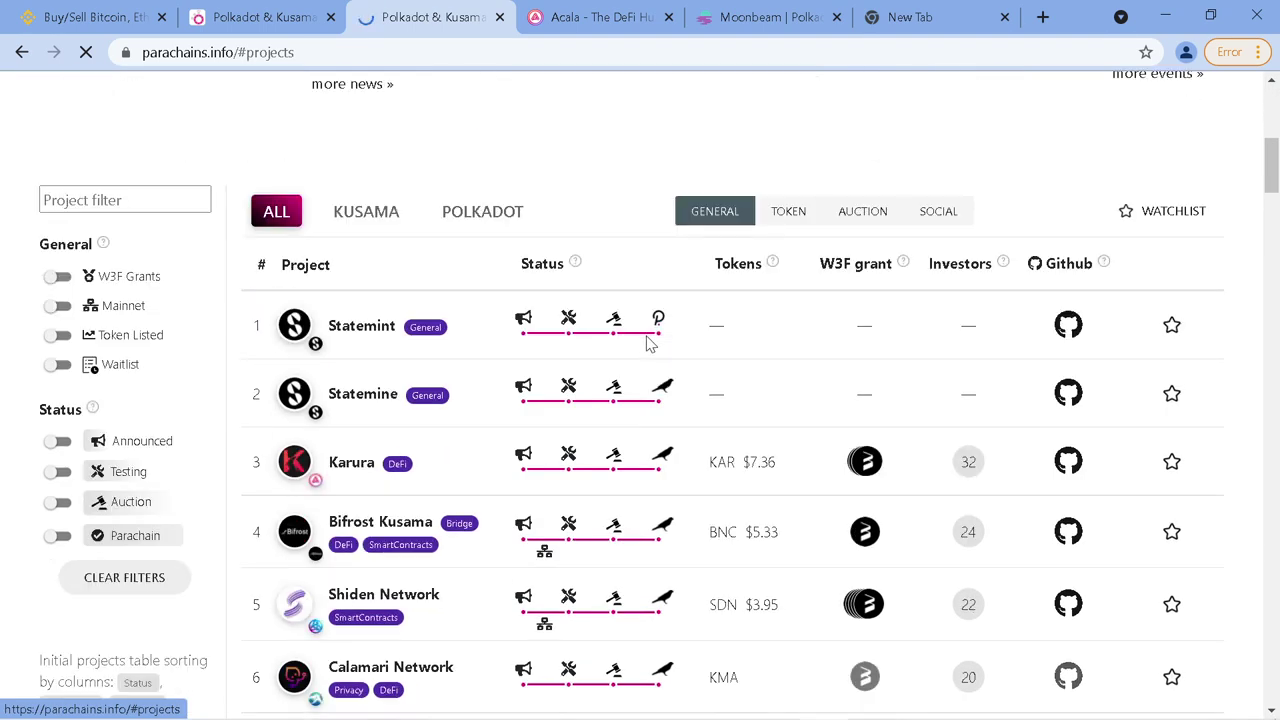
pyautogui.scroll(-1, 648, 344)
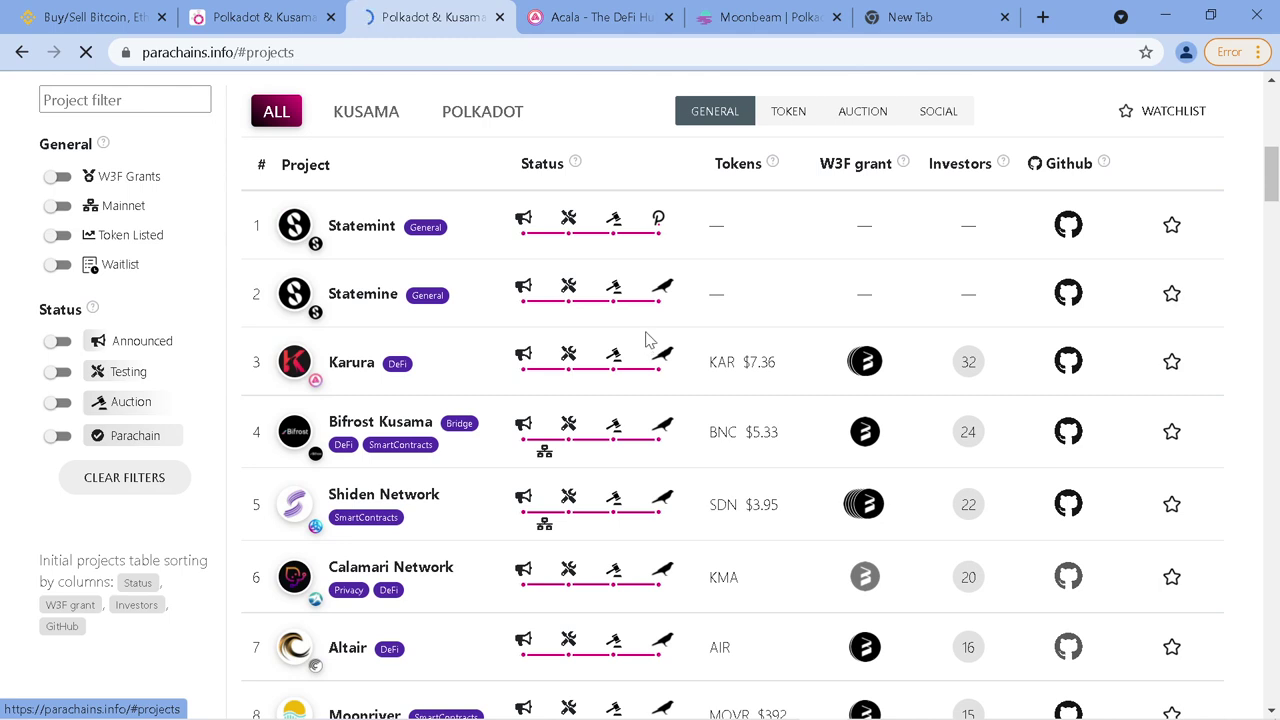
pyautogui.press('Print')
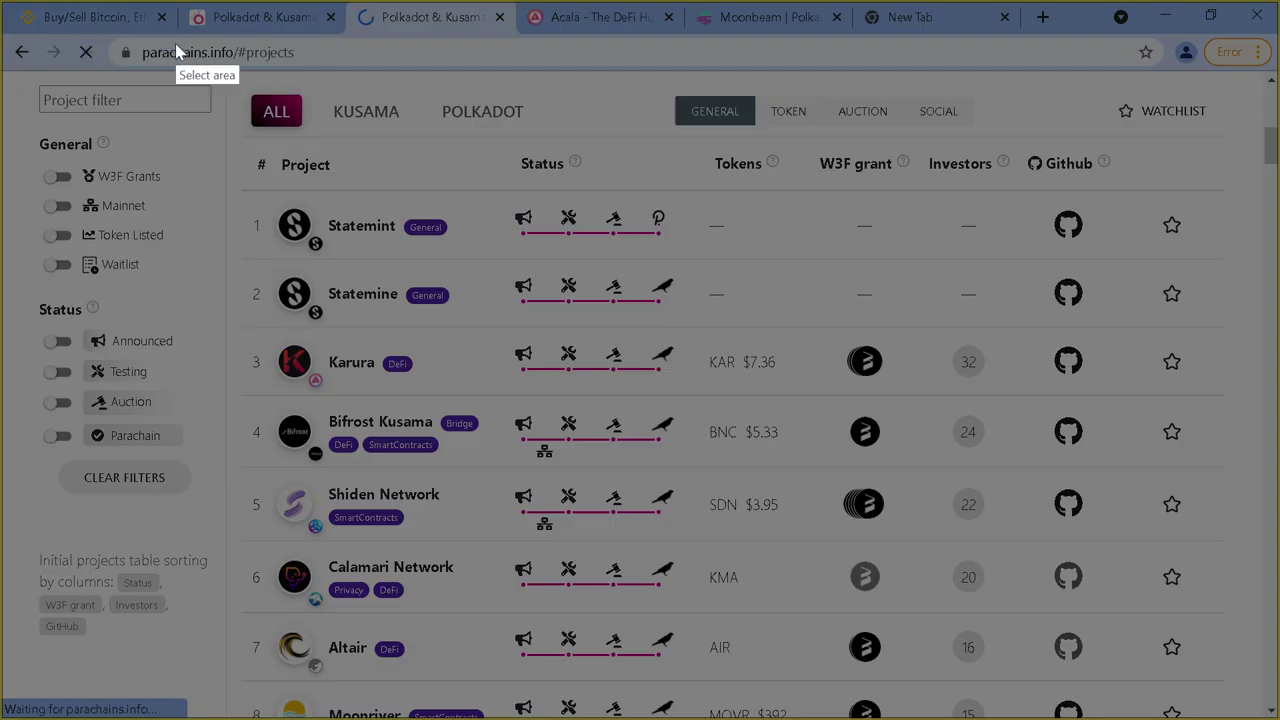
# Capture the projects table and box the Status column and Statemint's and Statemine's final icons in red
pyautogui.moveTo(220, 70); pyautogui.dragTo(1193, 712)
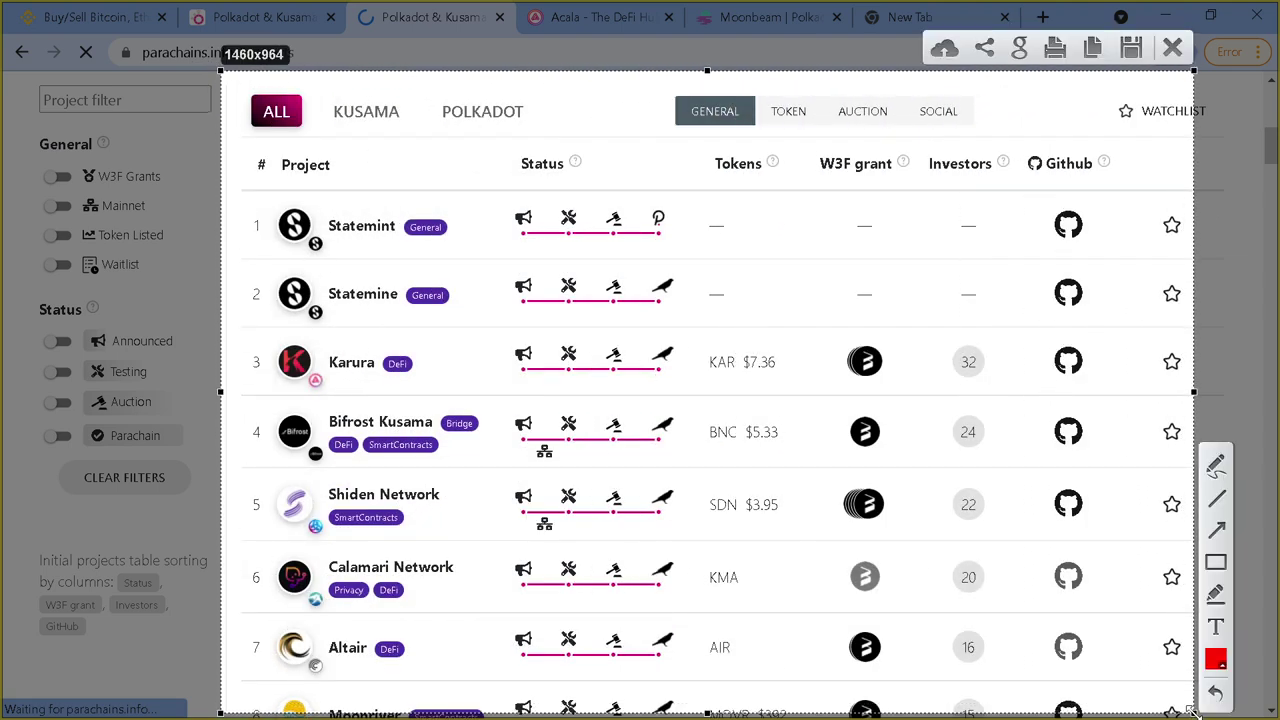
pyautogui.click(1216, 562)
pyautogui.moveTo(498, 138); pyautogui.dragTo(698, 712)
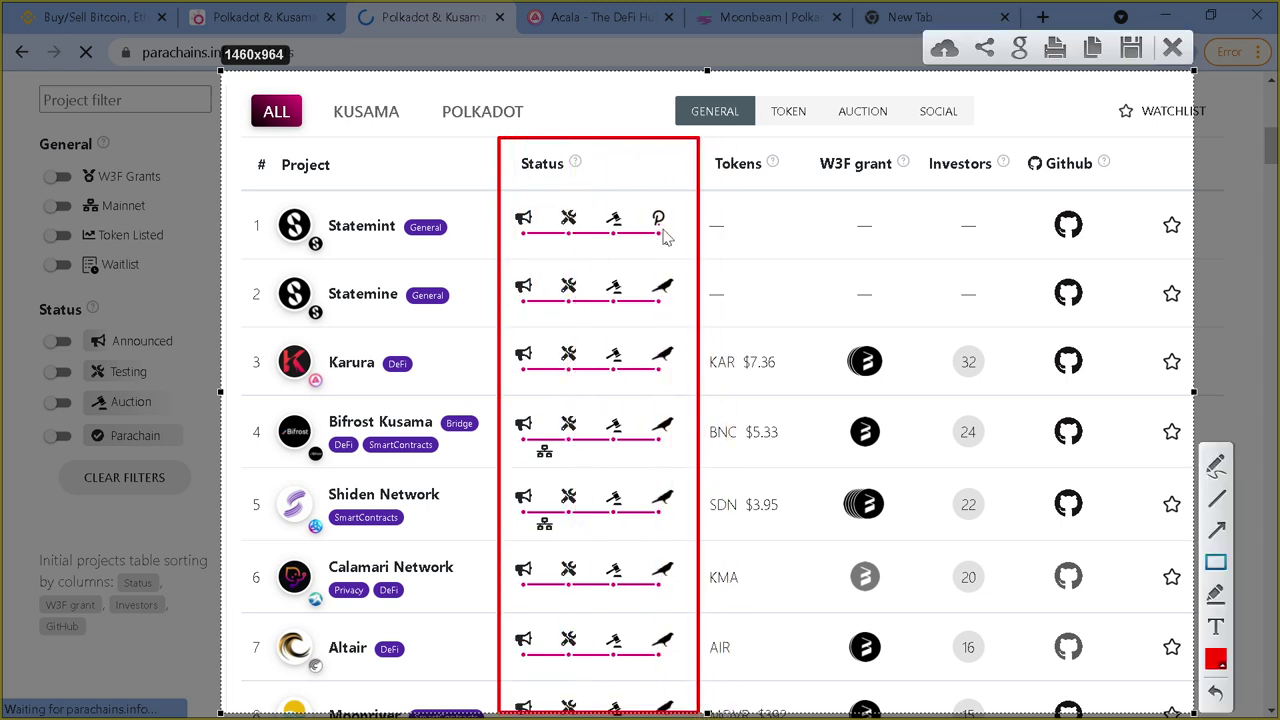
pyautogui.moveTo(644, 200)
pyautogui.mouseDown()
pyautogui.moveTo(676, 238)
pyautogui.moveTo(651, 318)
pyautogui.moveTo(680, 310)
pyautogui.mouseUp()
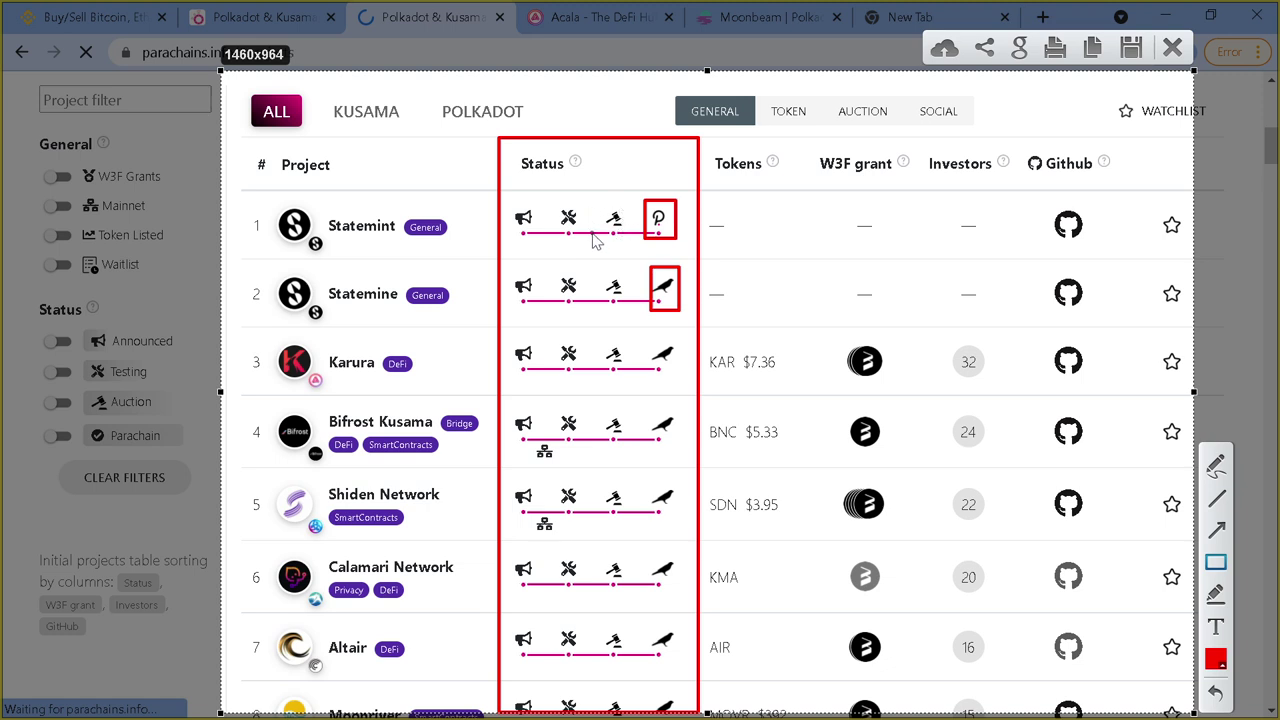
pyautogui.moveTo(600, 197)
pyautogui.mouseDown()
pyautogui.moveTo(628, 492)
pyautogui.moveTo(628, 715)
pyautogui.moveTo(640, 670)
pyautogui.moveTo(680, 665)
pyautogui.mouseUp()
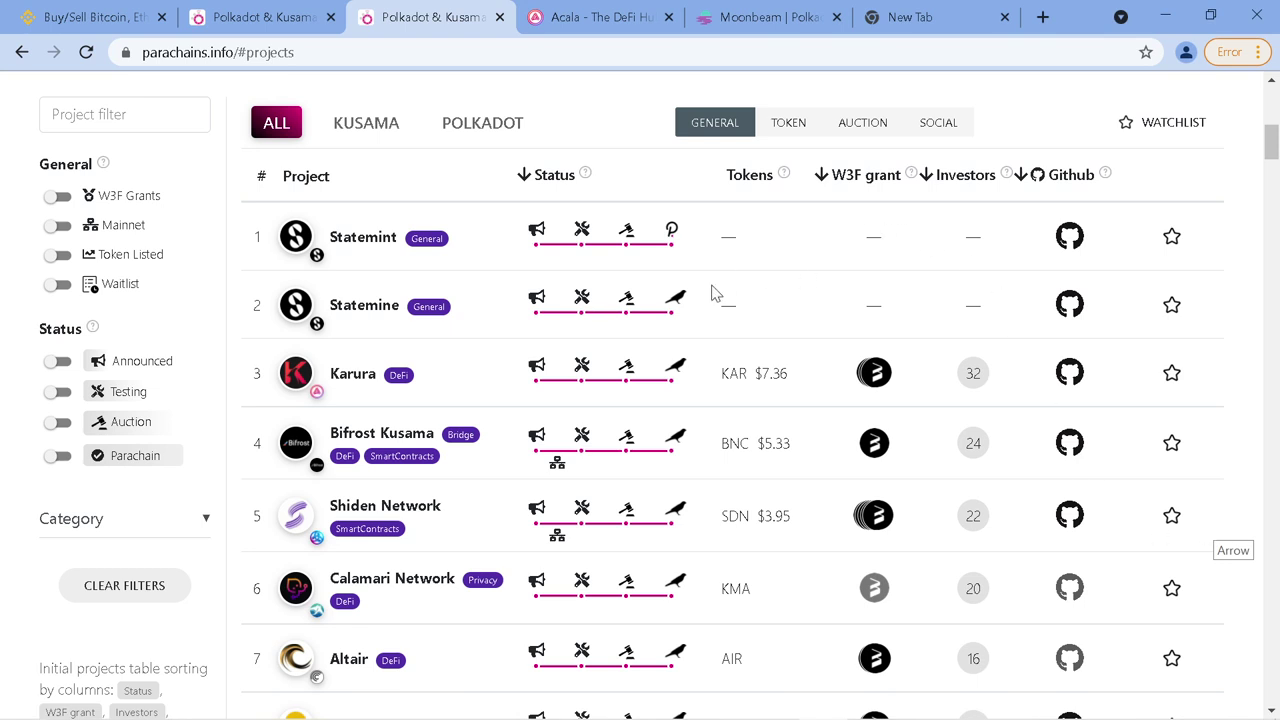
# Open the login page and submit the account's e-mail and password
pyautogui.scroll(-1, 710, 300)
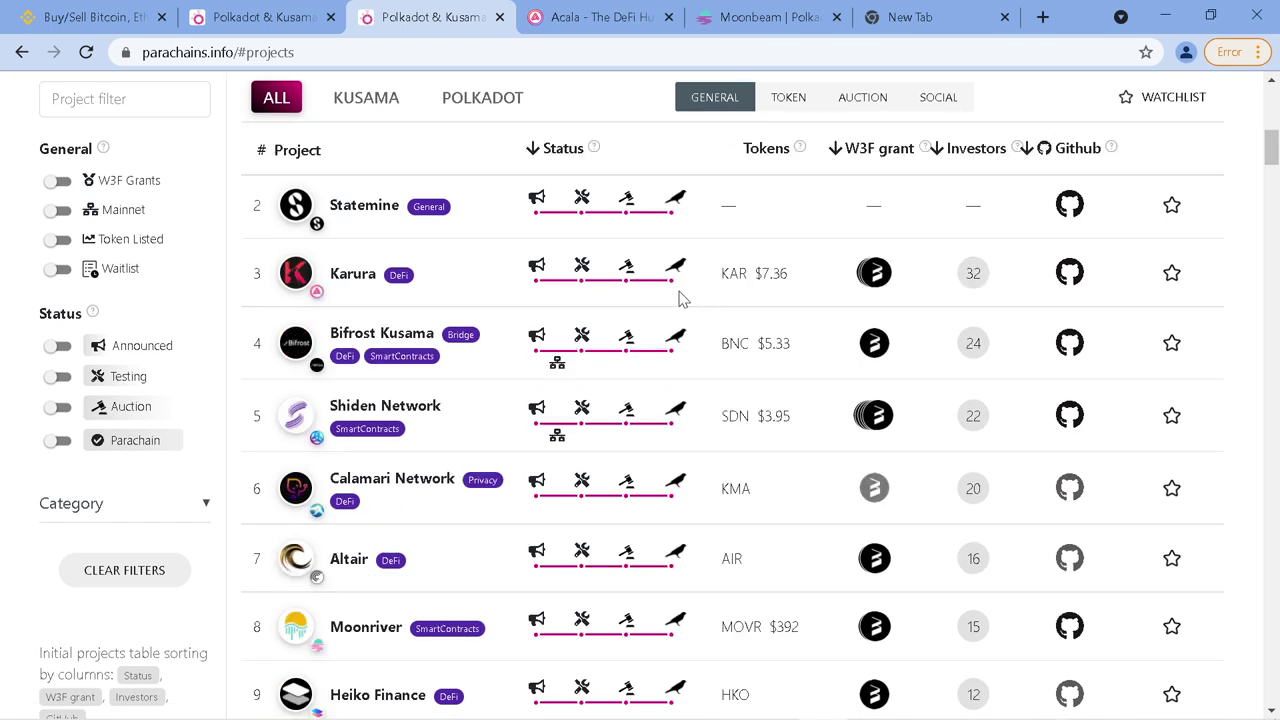
pyautogui.scroll(2, 678, 296)
pyautogui.scroll(-1, 676, 304)
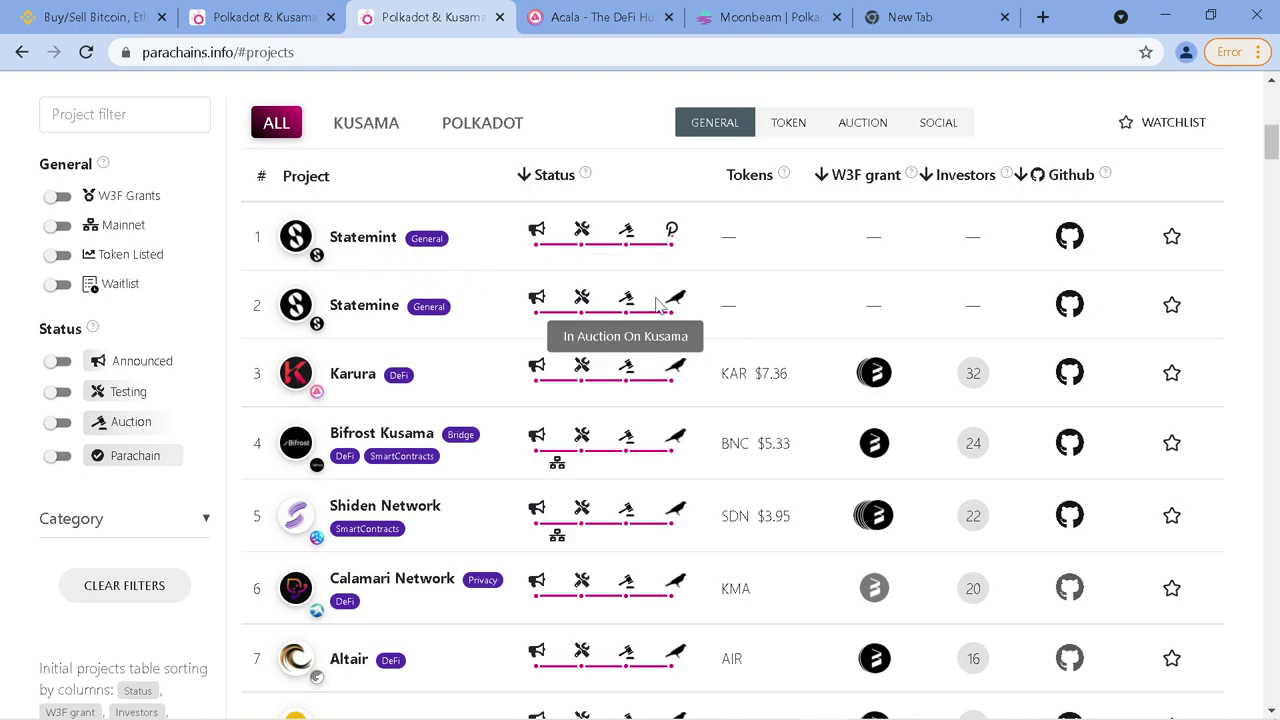
pyautogui.scroll(5, 790, 270)
pyautogui.scroll(2, 805, 268)
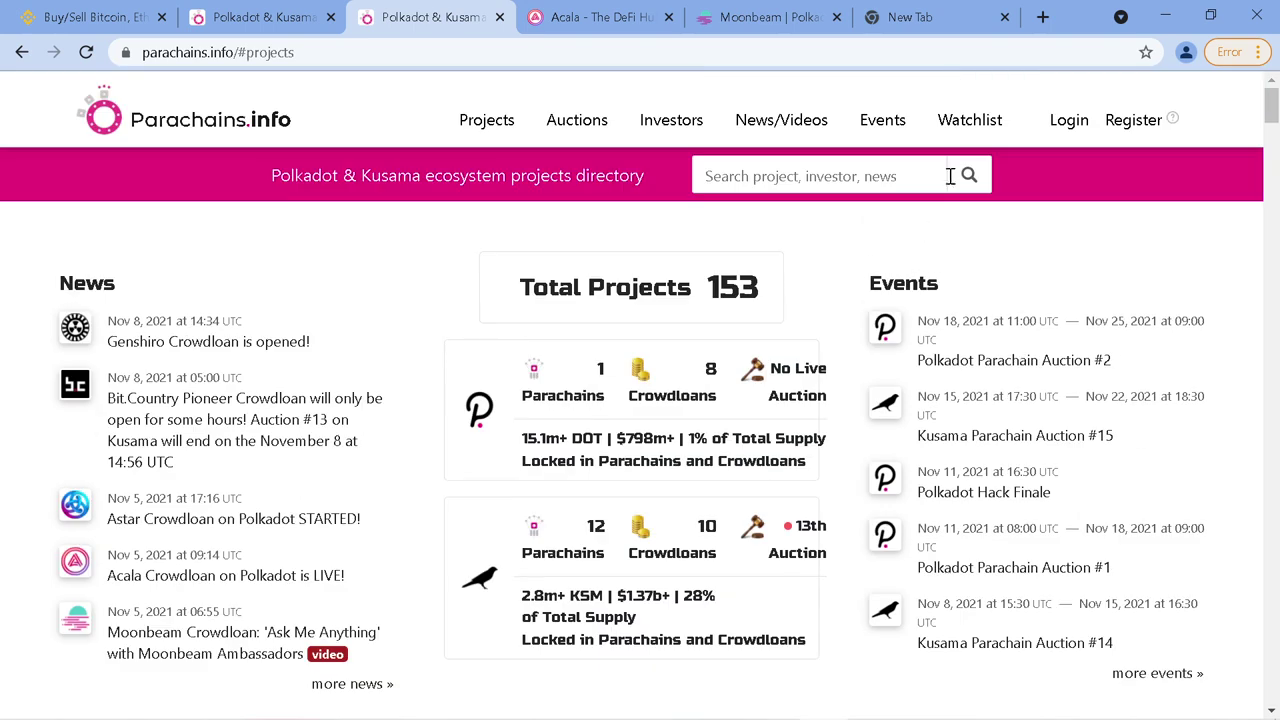
pyautogui.click(1066, 124)
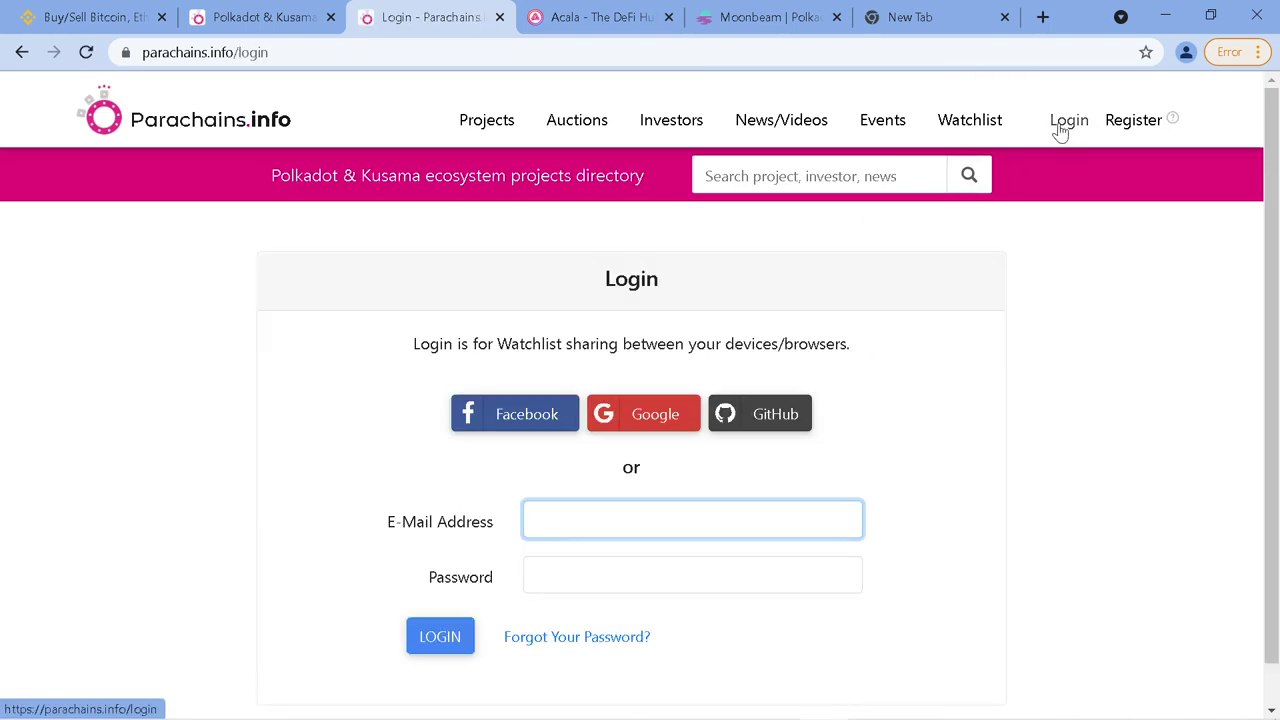
pyautogui.scroll(-1, 597, 514)
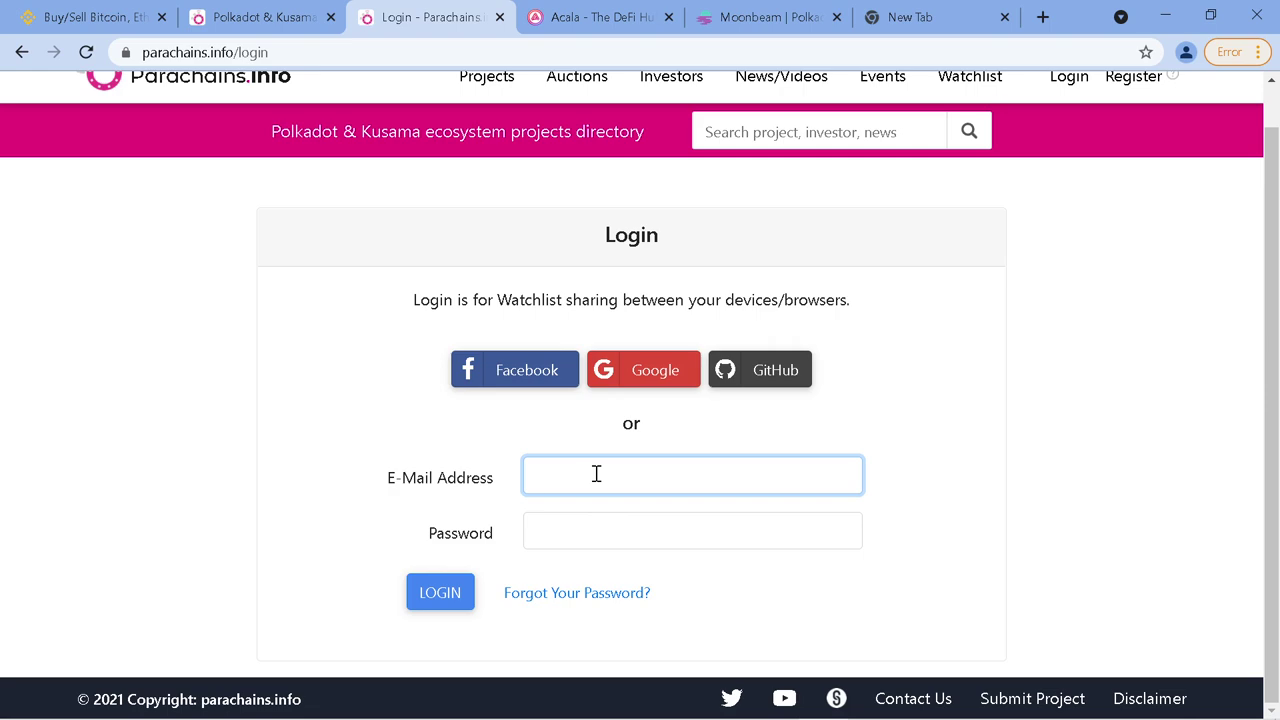
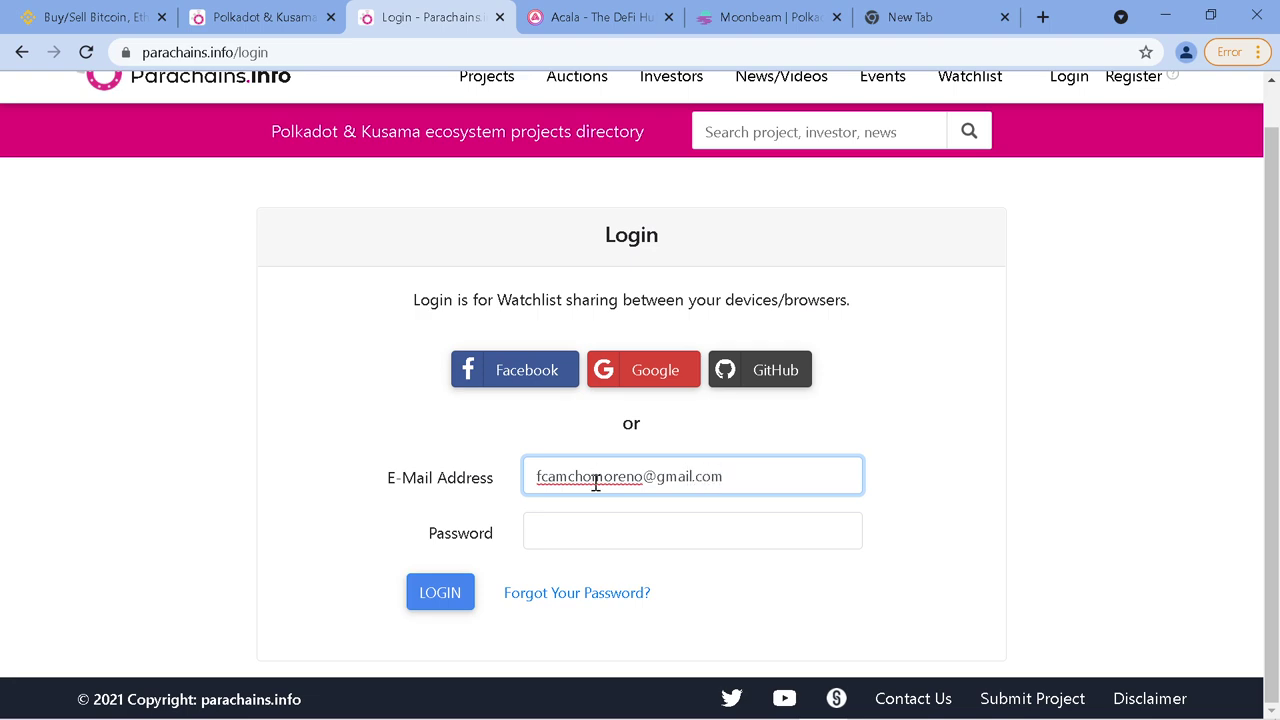
pyautogui.click(574, 526)
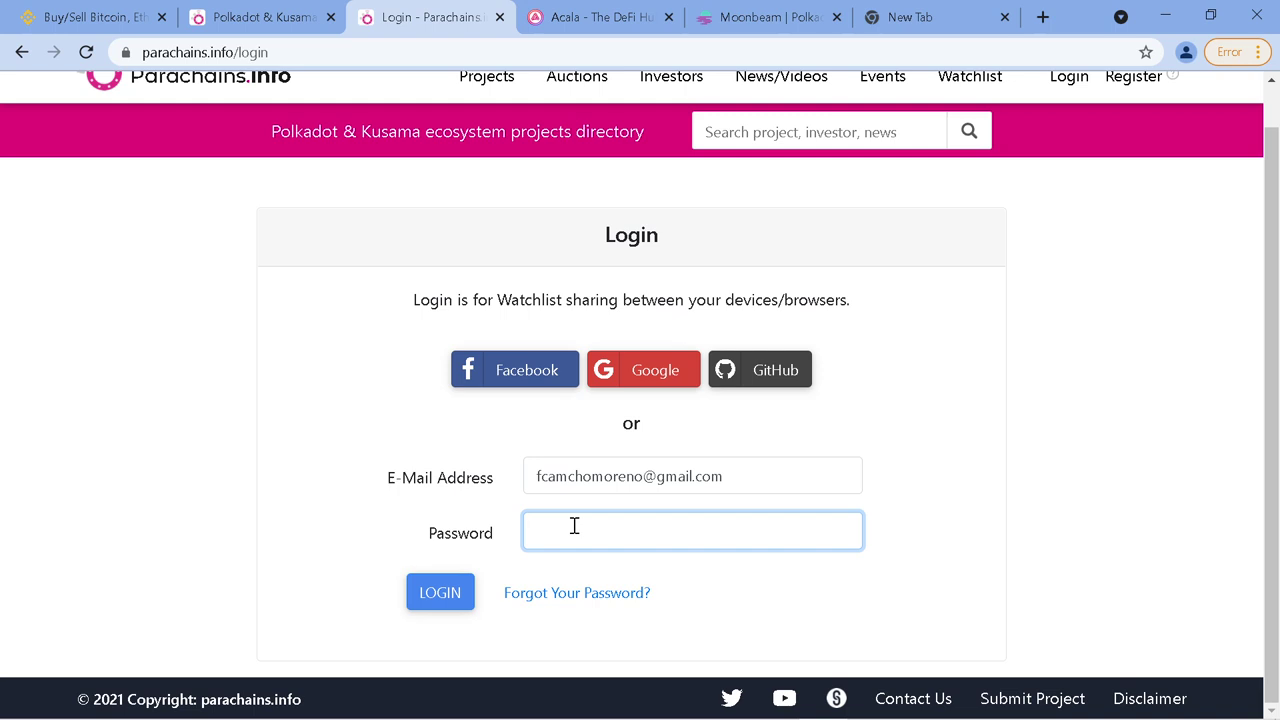
pyautogui.write('••••••••••')
pyautogui.write('•••••••••••')
pyautogui.press('Return')
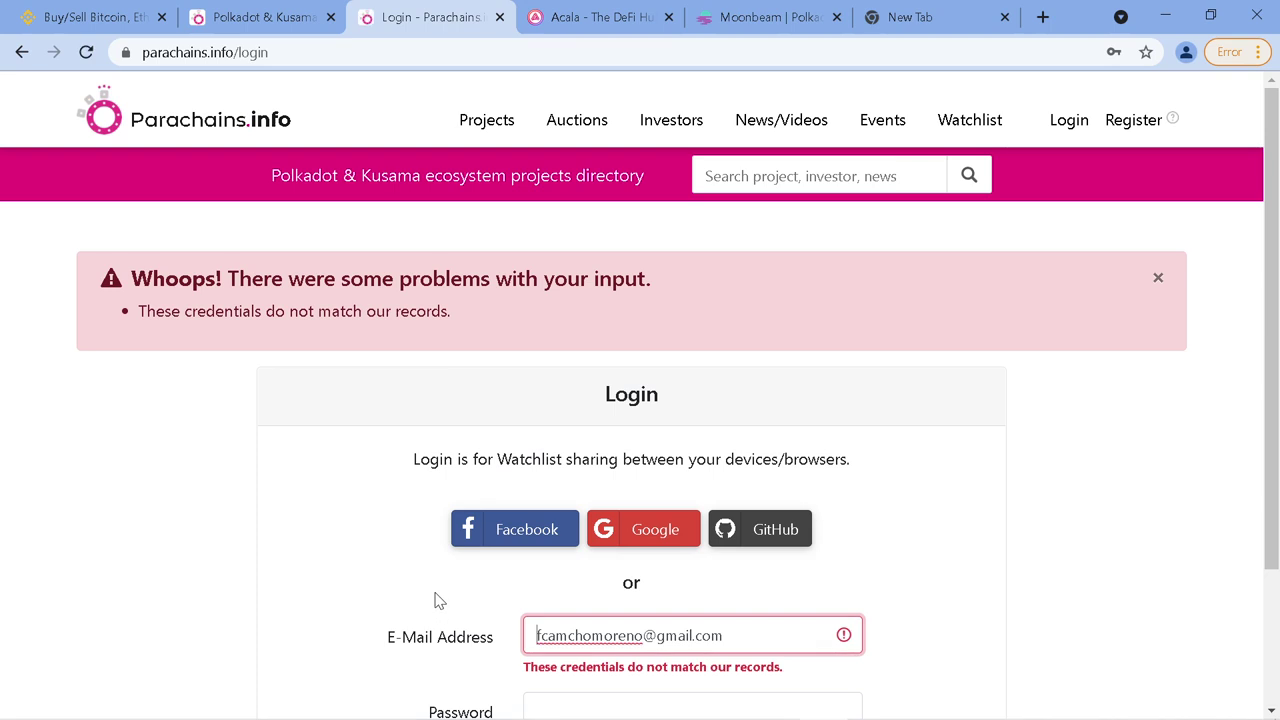
# Correct the e-mail typo, re-enter the password and resubmit the login
pyautogui.scroll(-2, 680, 504)
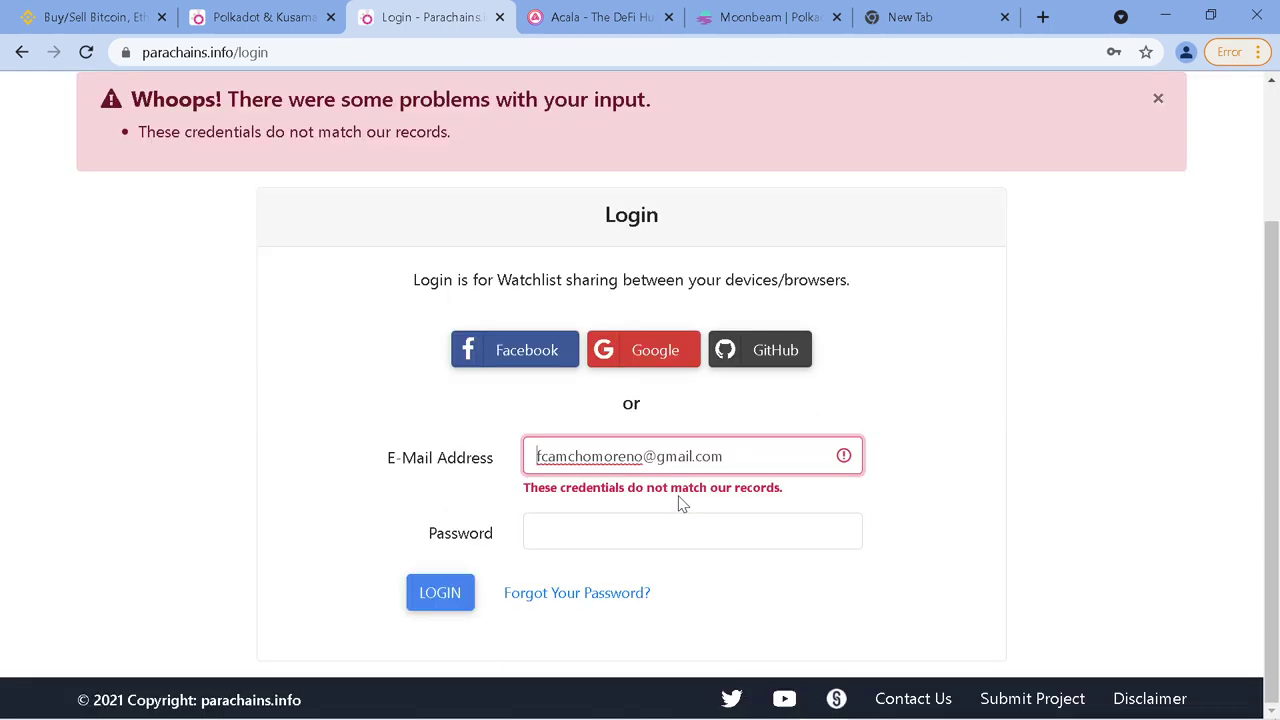
pyautogui.click(566, 457)
pyautogui.write('a')
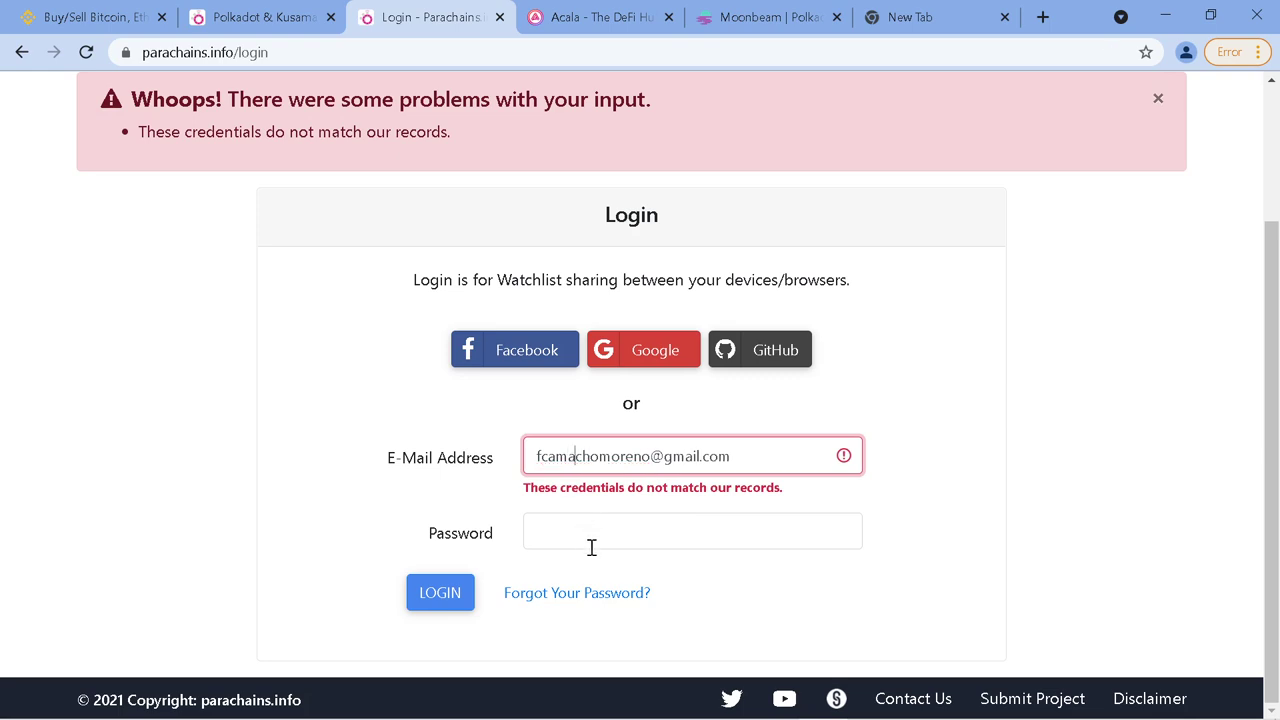
pyautogui.click(588, 532)
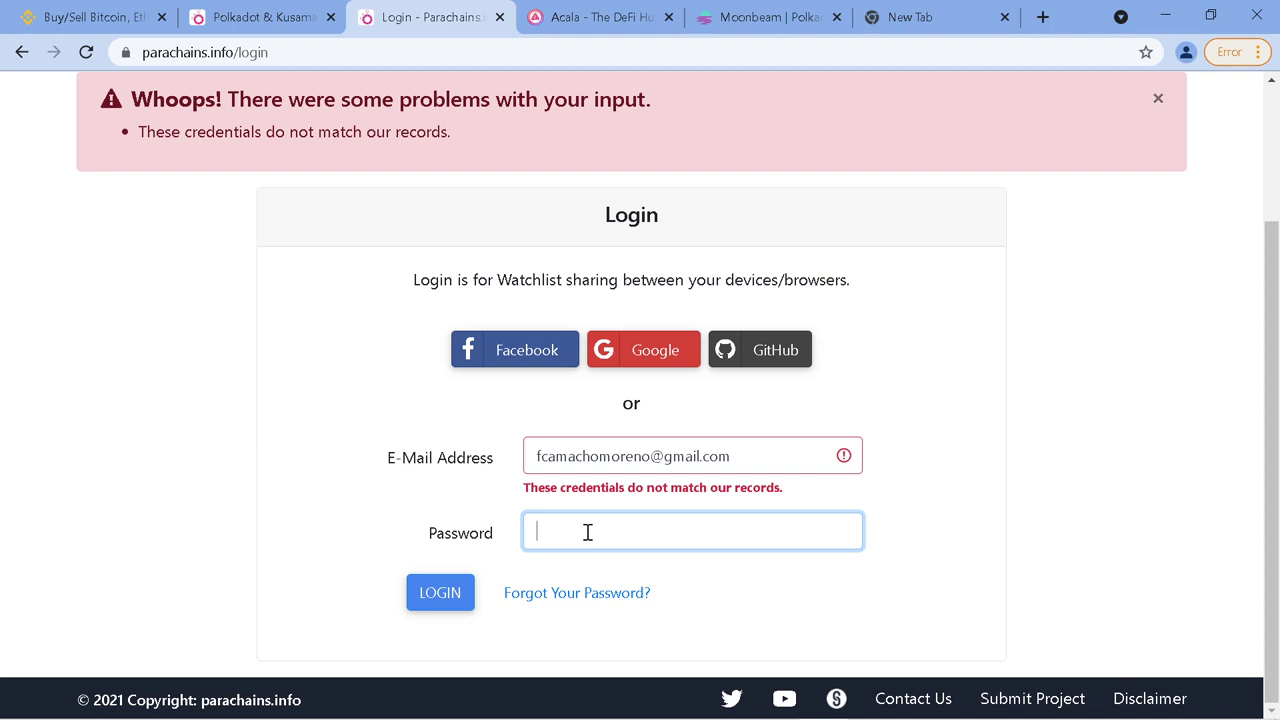
pyautogui.write('a')
pyautogui.press('Return')
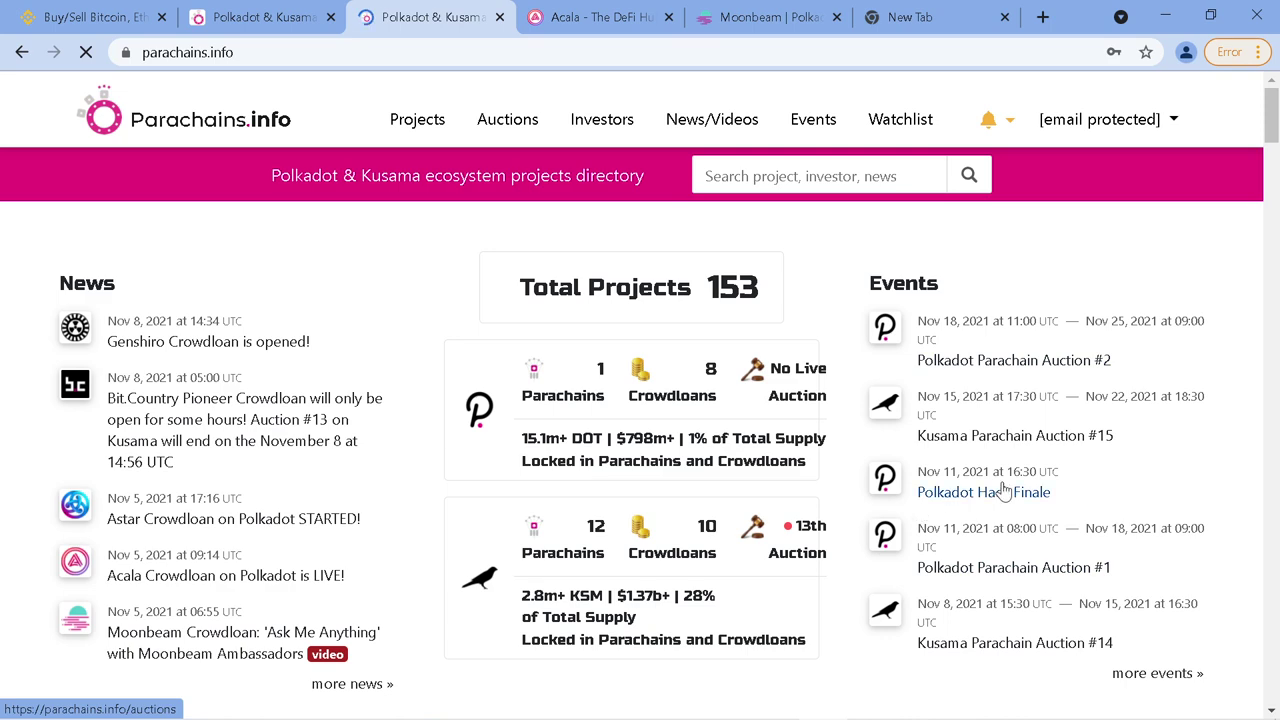
# Save the password in Chrome's prompt
pyautogui.scroll(-1, 1022, 490)
pyautogui.scroll(-1, 1022, 490)
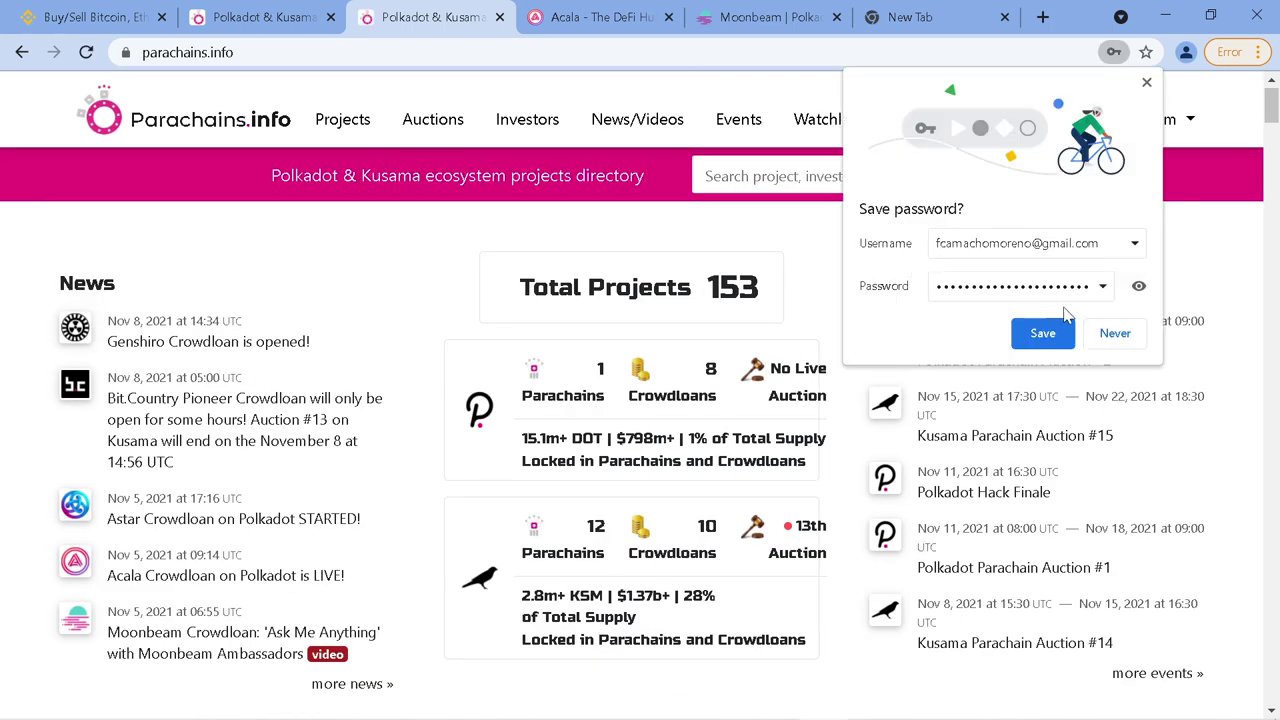
pyautogui.click(1047, 335)
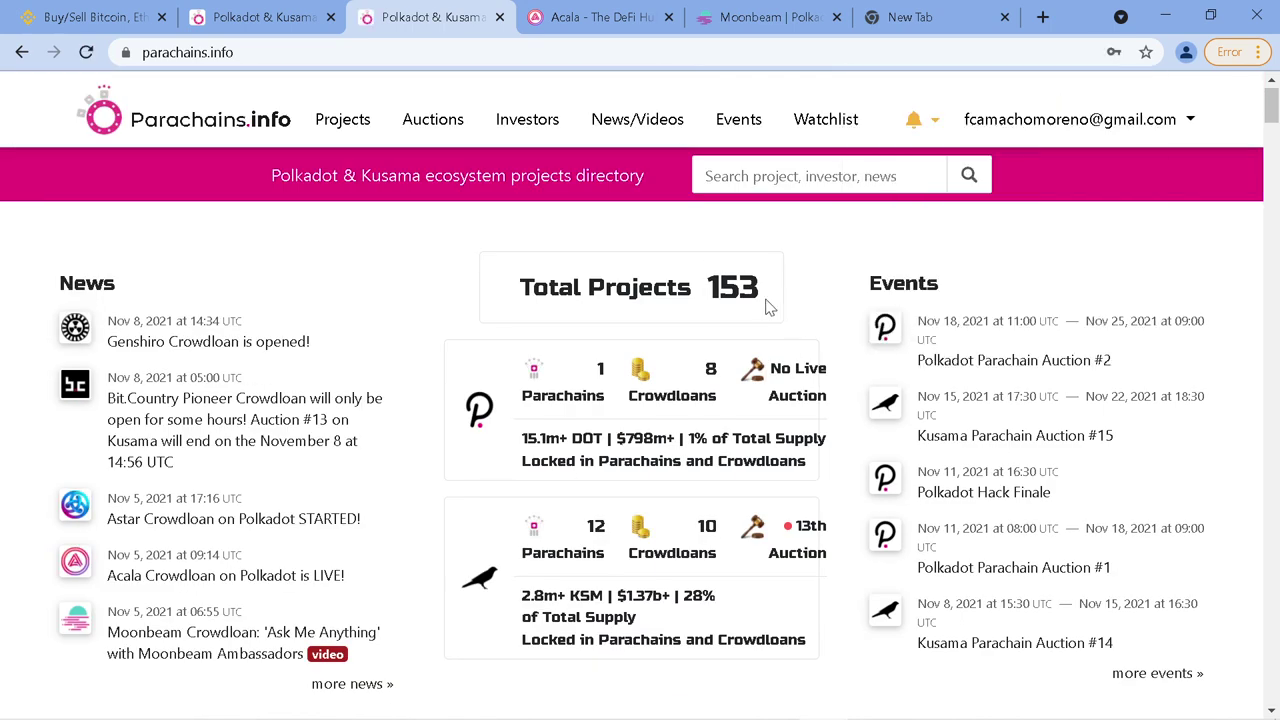
# Filter the projects table to the POLKADOT tab and start an area screenshot
pyautogui.scroll(-6, 715, 375)
pyautogui.scroll(-2, 705, 378)
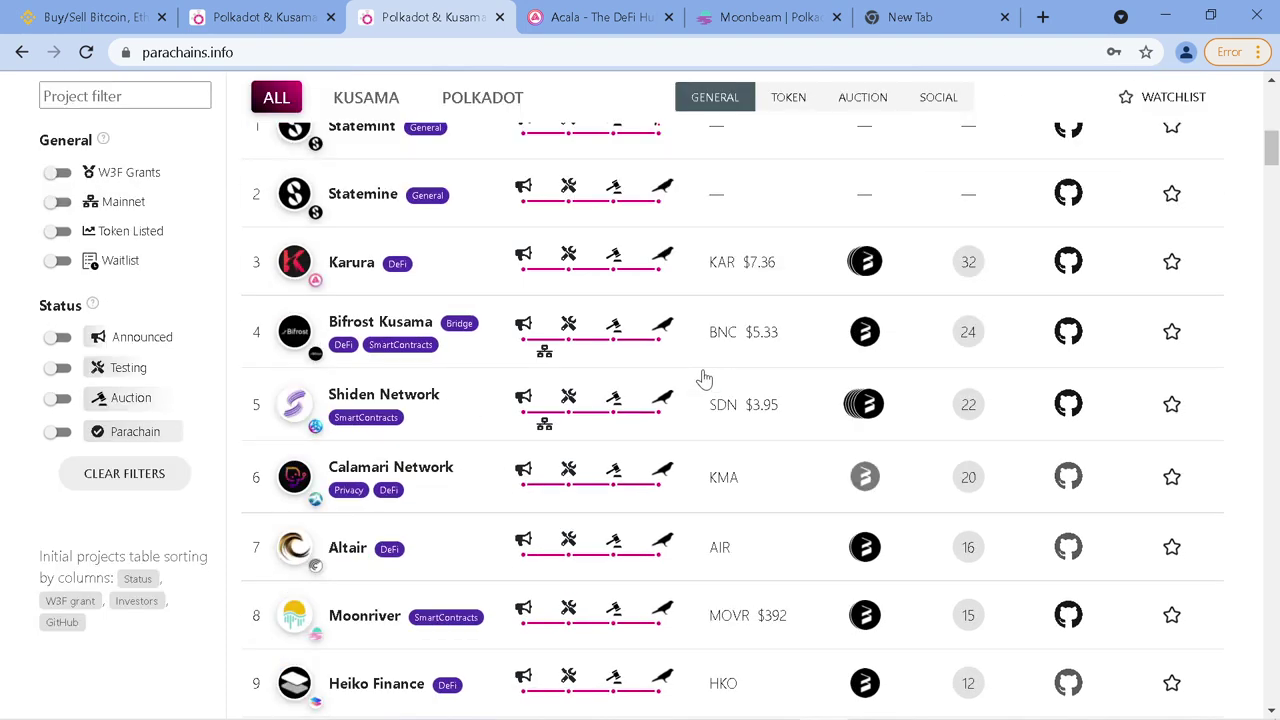
pyautogui.scroll(2, 660, 252)
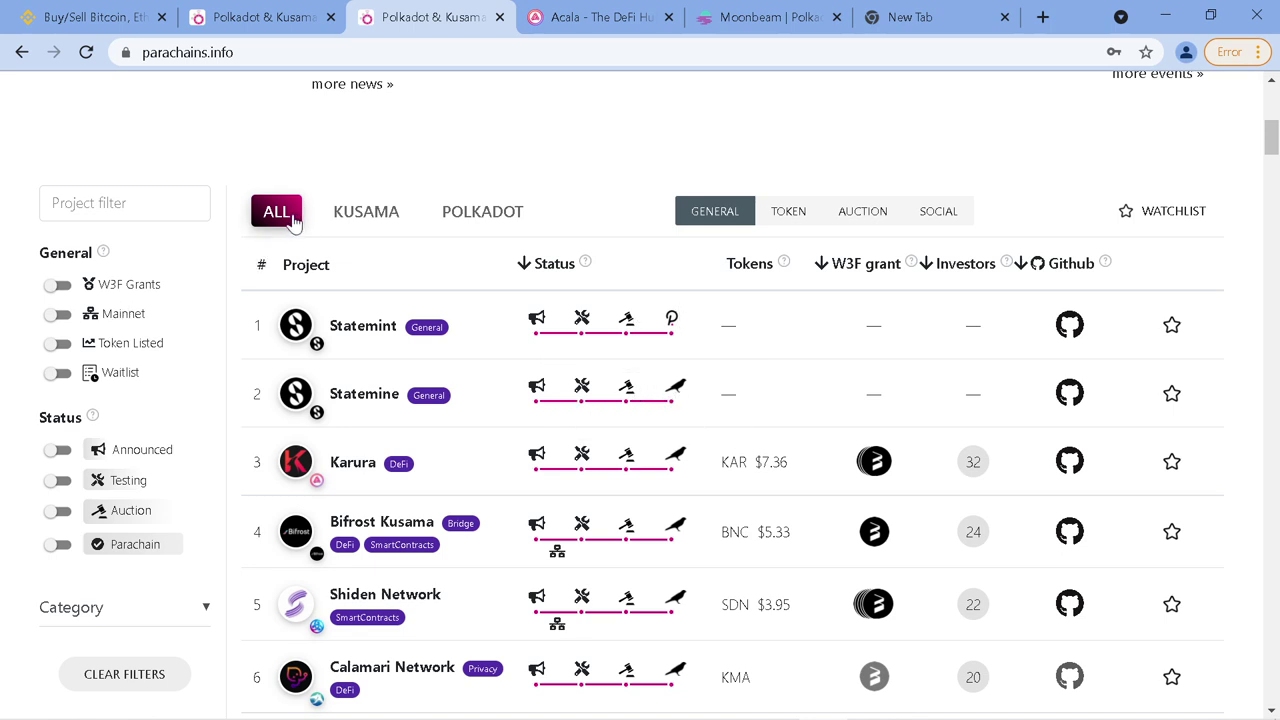
pyautogui.click(477, 219)
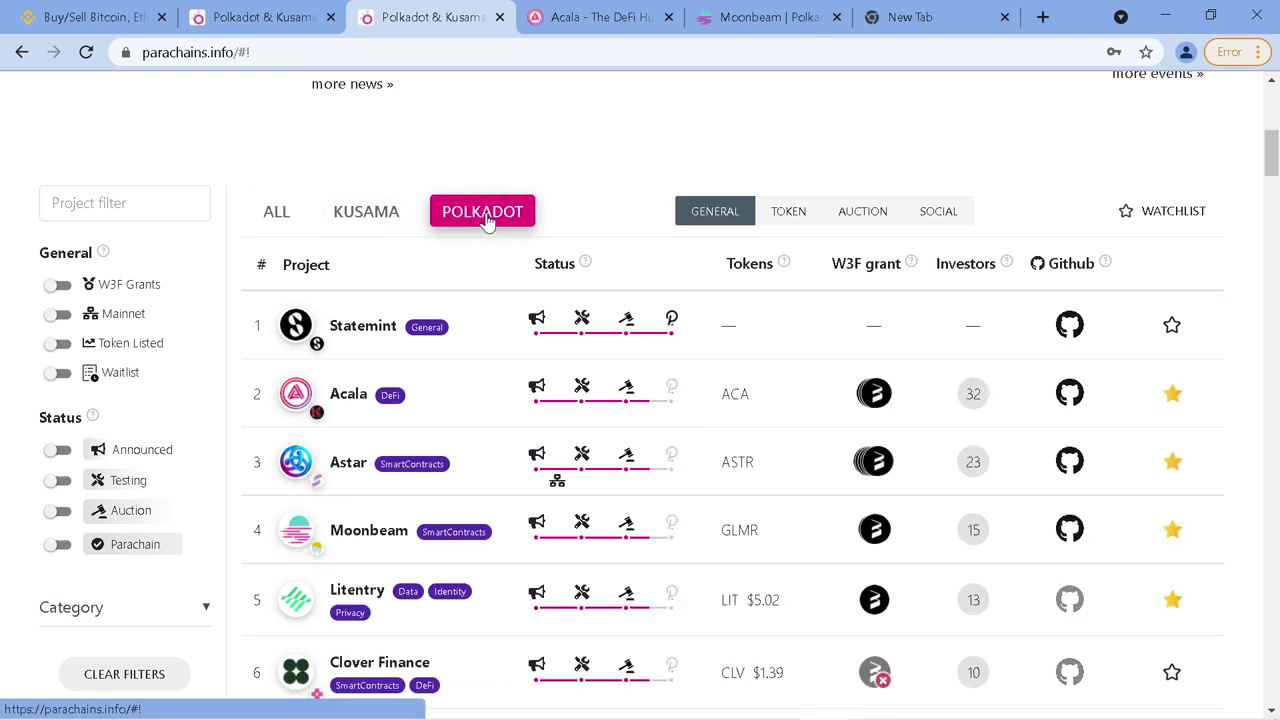
pyautogui.scroll(-1, 490, 221)
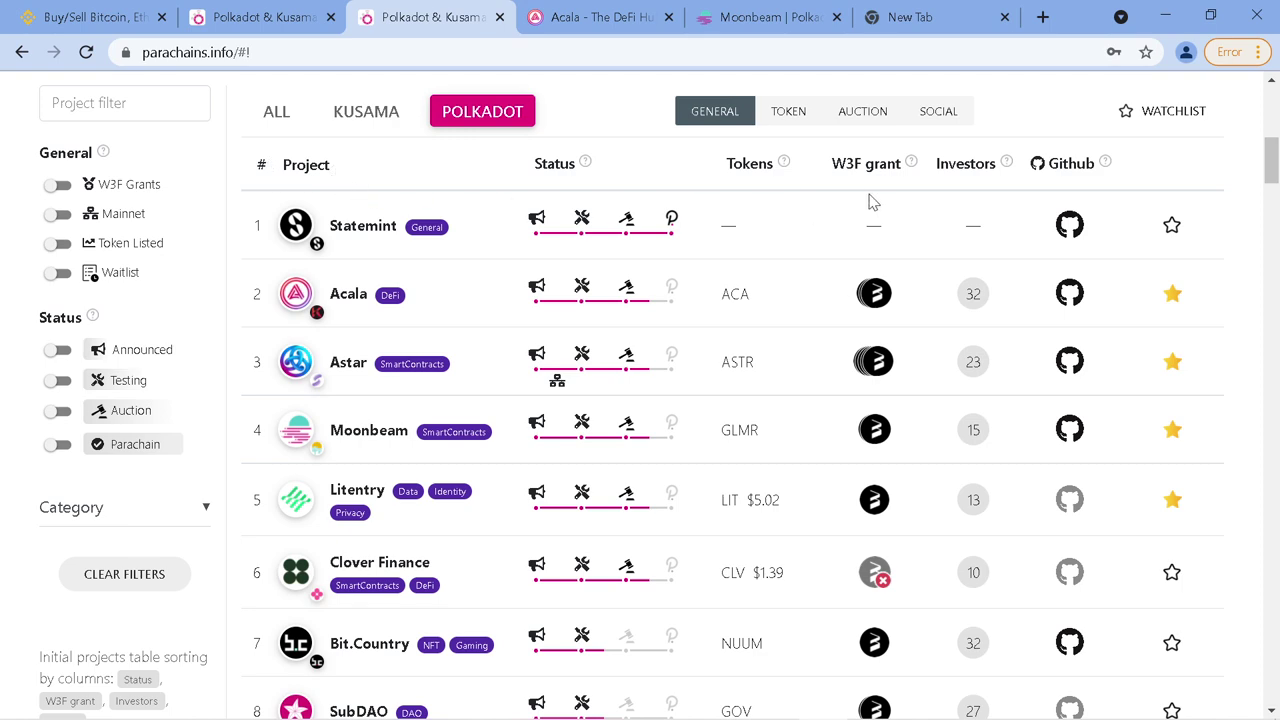
pyautogui.press('Print')
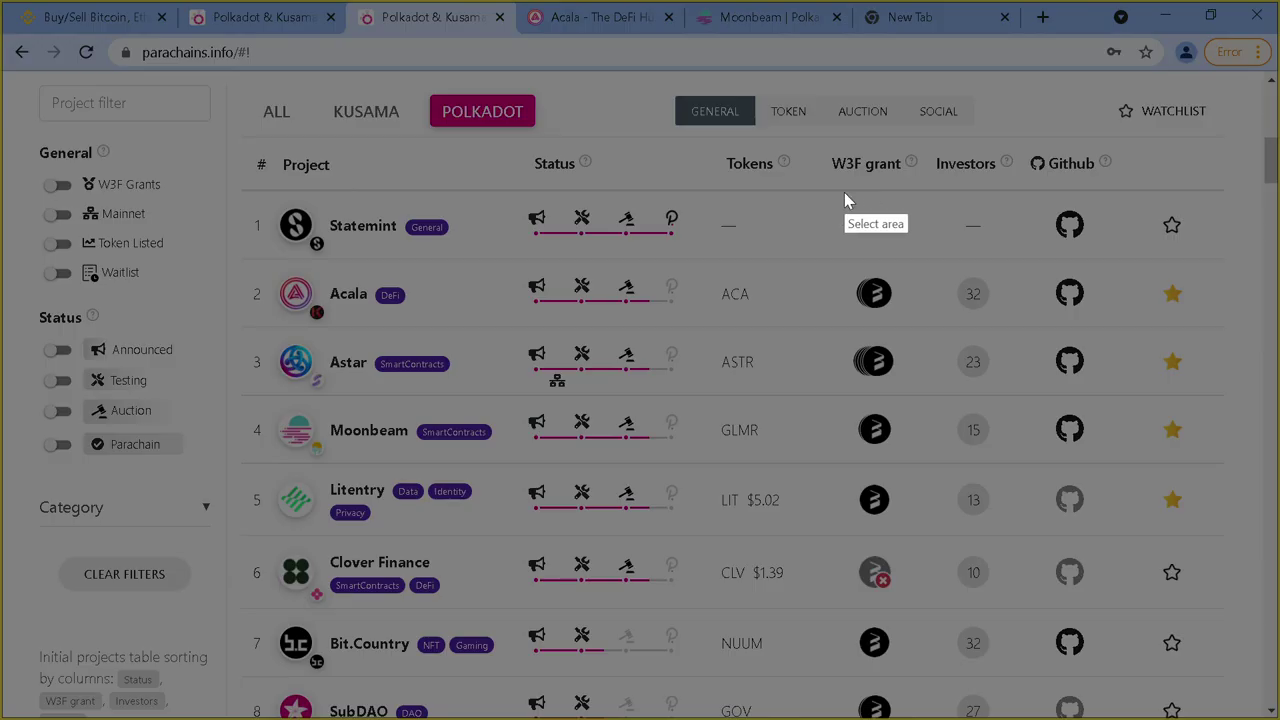
# Capture the Polkadot table, box the Project, Status, Tokens and W3F grant columns in red, then close it
pyautogui.moveTo(224, 81); pyautogui.dragTo(1209, 715)
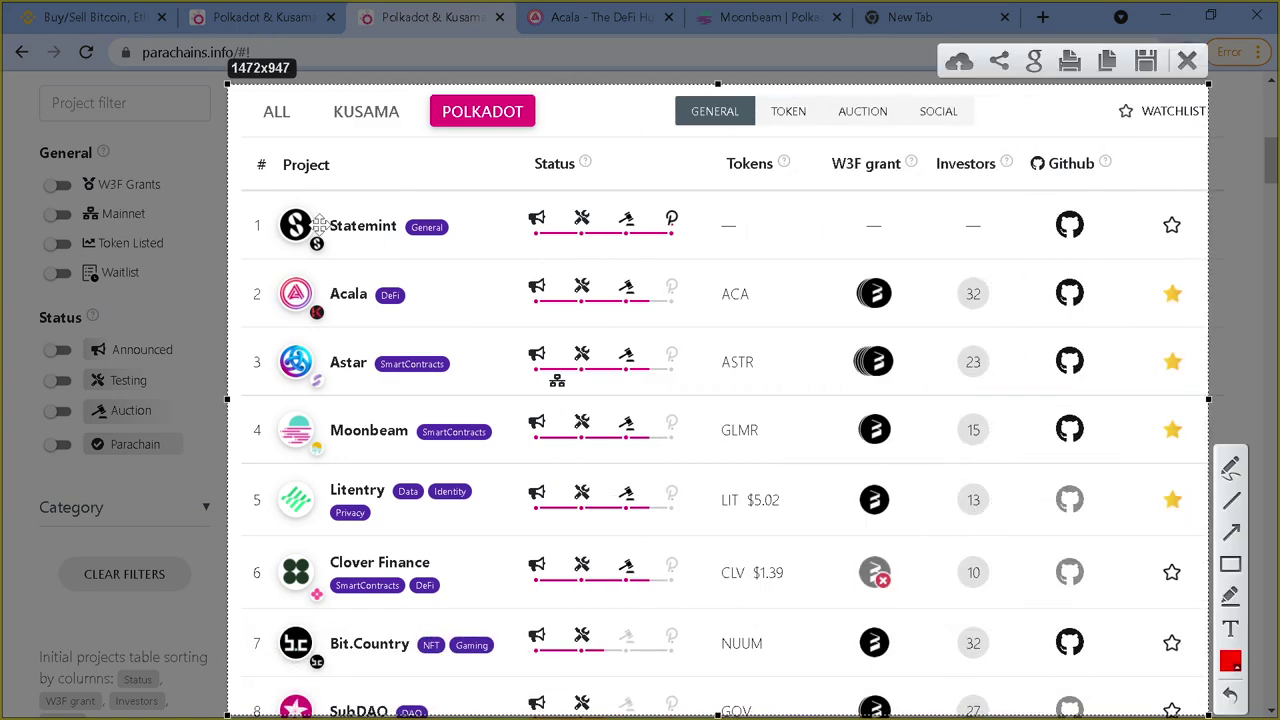
pyautogui.click(1231, 564)
pyautogui.moveTo(238, 142); pyautogui.dragTo(520, 713)
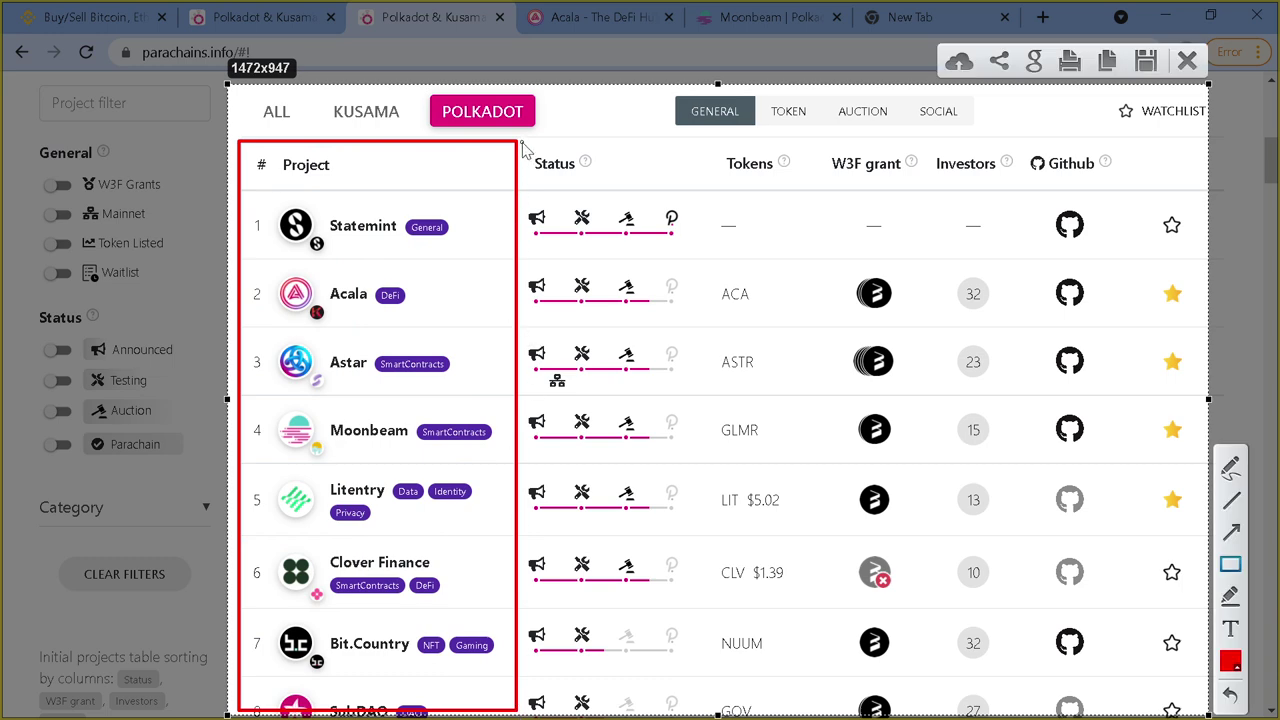
pyautogui.moveTo(521, 142); pyautogui.dragTo(690, 712)
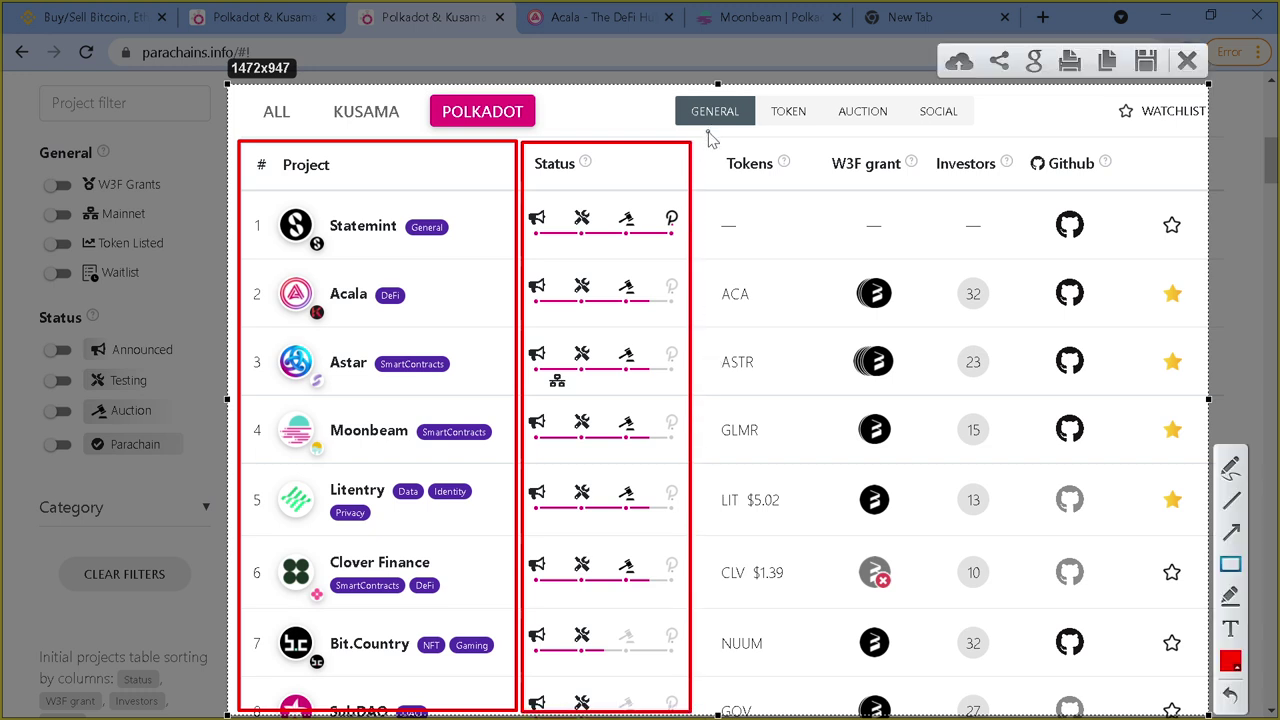
pyautogui.moveTo(707, 137); pyautogui.dragTo(802, 716)
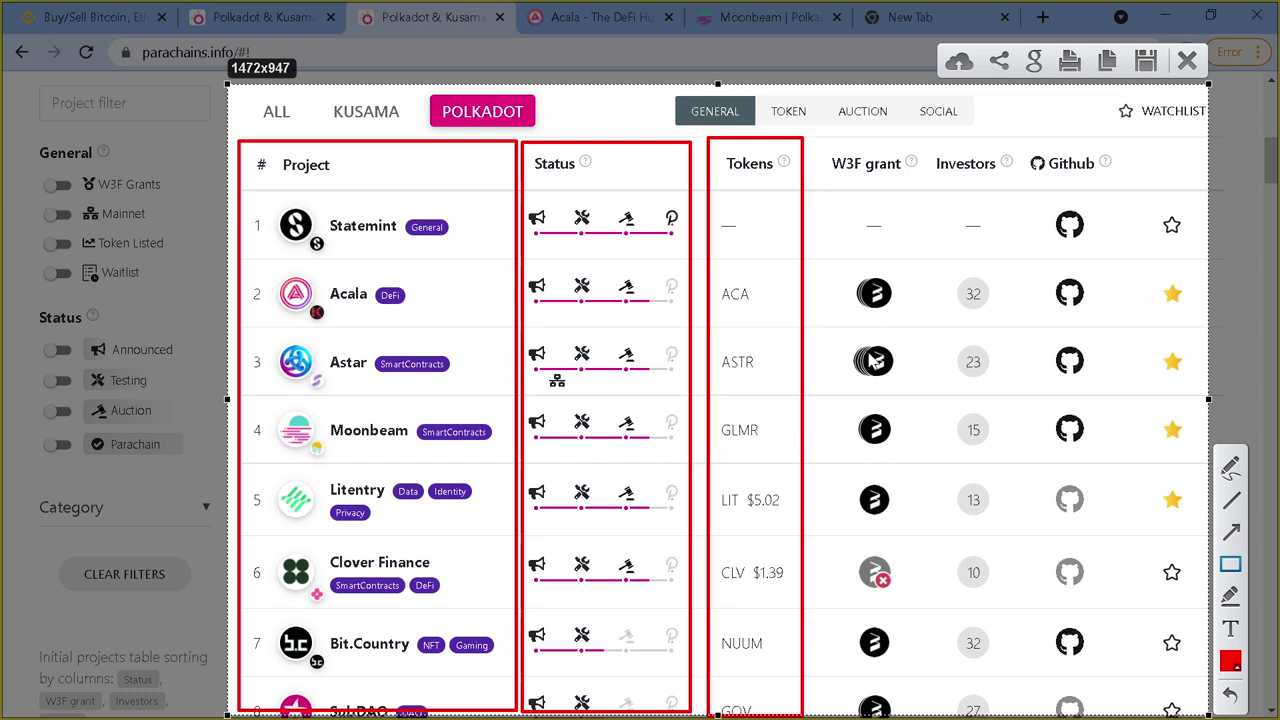
pyautogui.moveTo(826, 145); pyautogui.dragTo(928, 714)
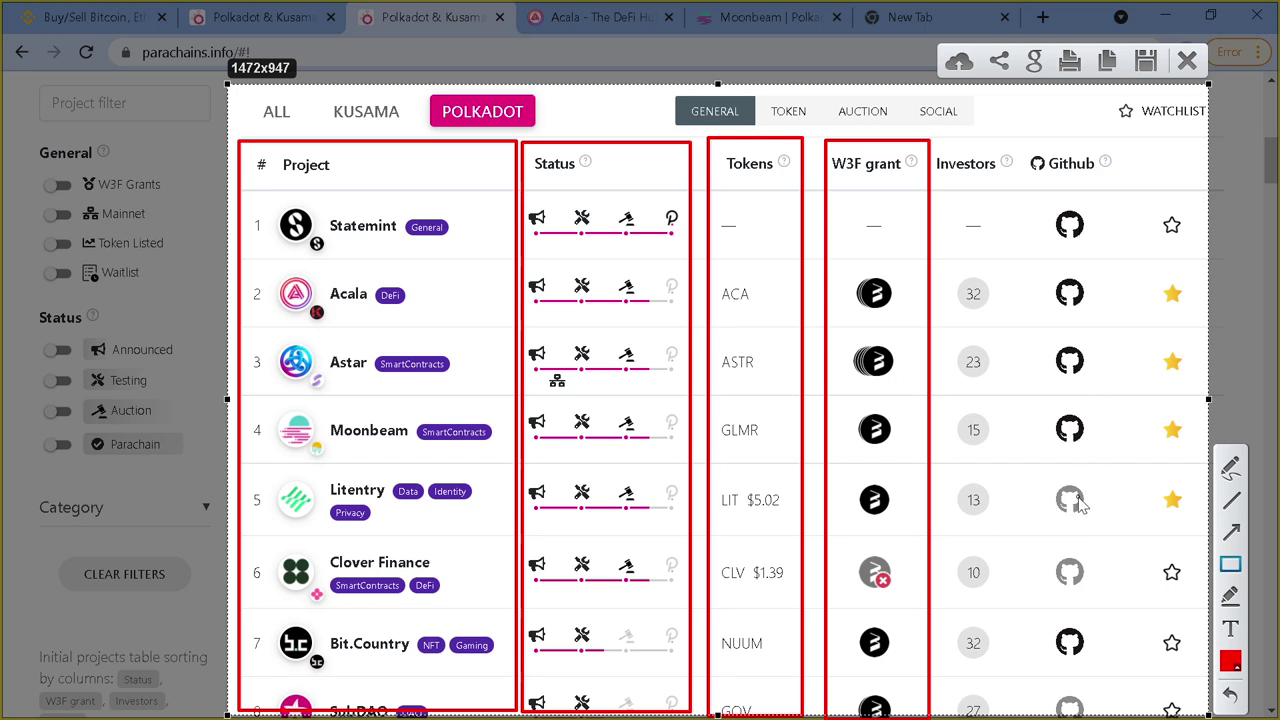
pyautogui.press('Escape')
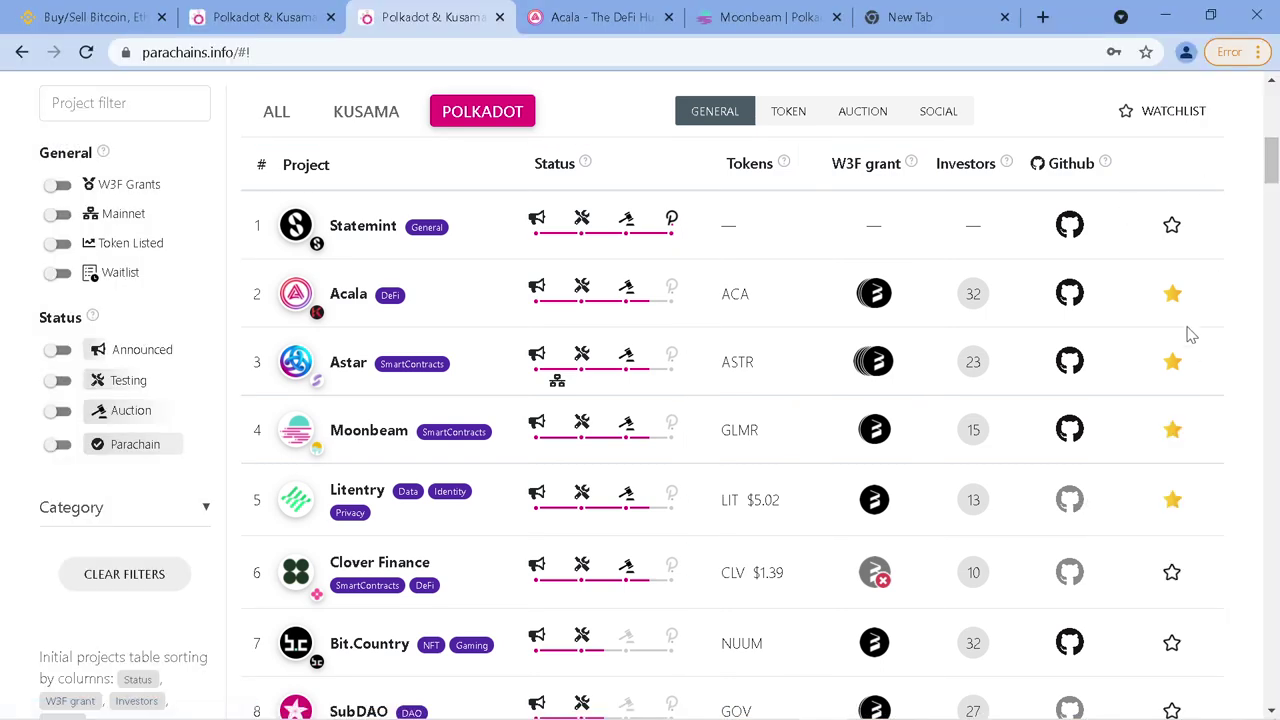
pyautogui.scroll(-2, 963, 417)
pyautogui.scroll(-5, 953, 415)
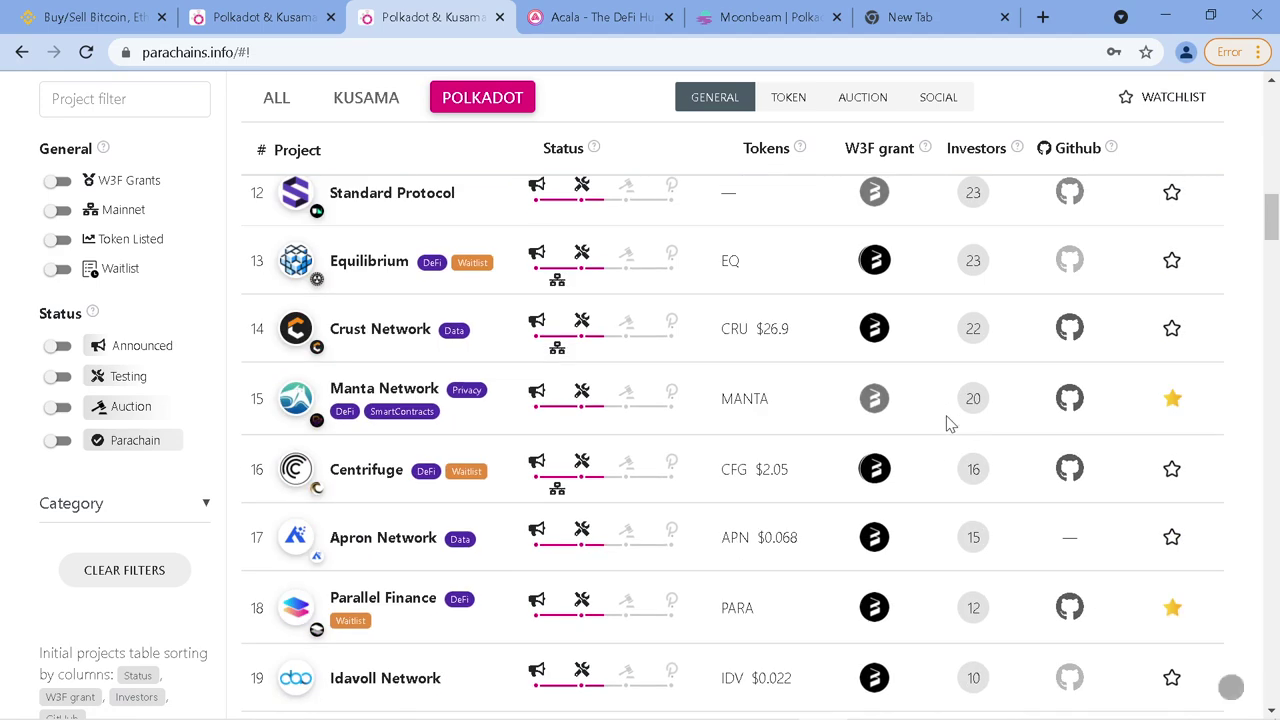
pyautogui.scroll(-1, 960, 433)
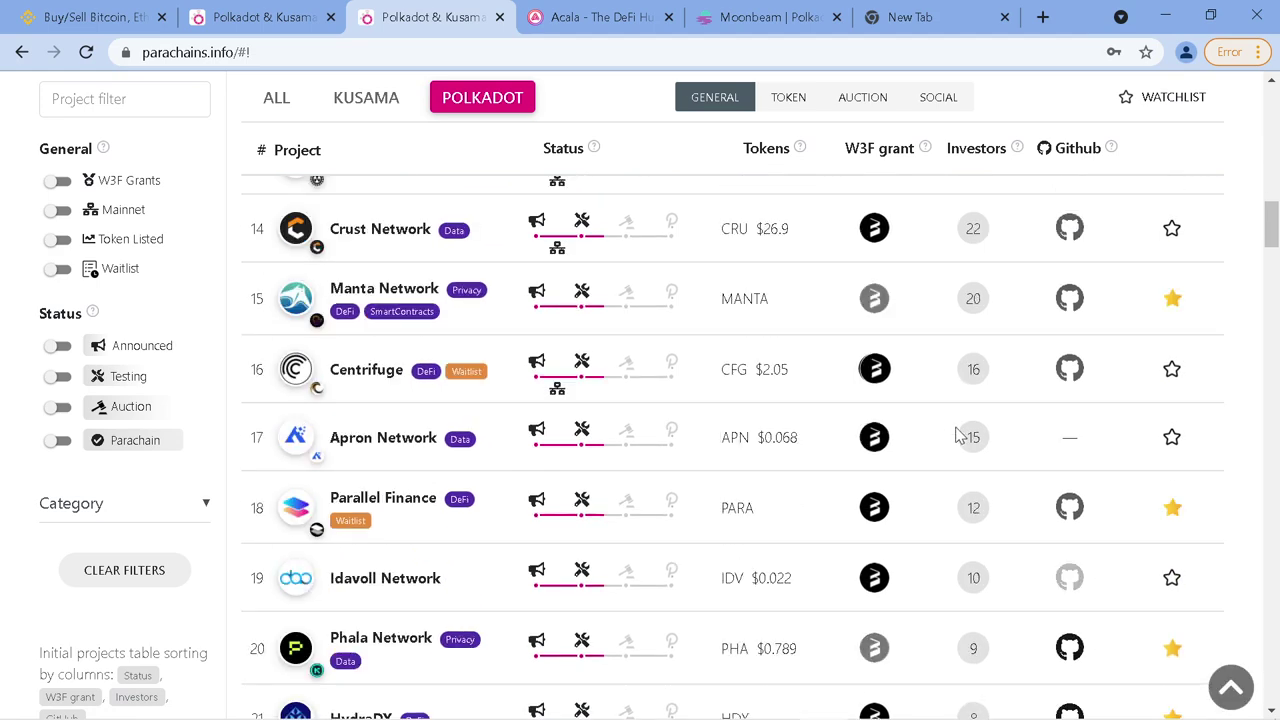
pyautogui.scroll(10, 937, 434)
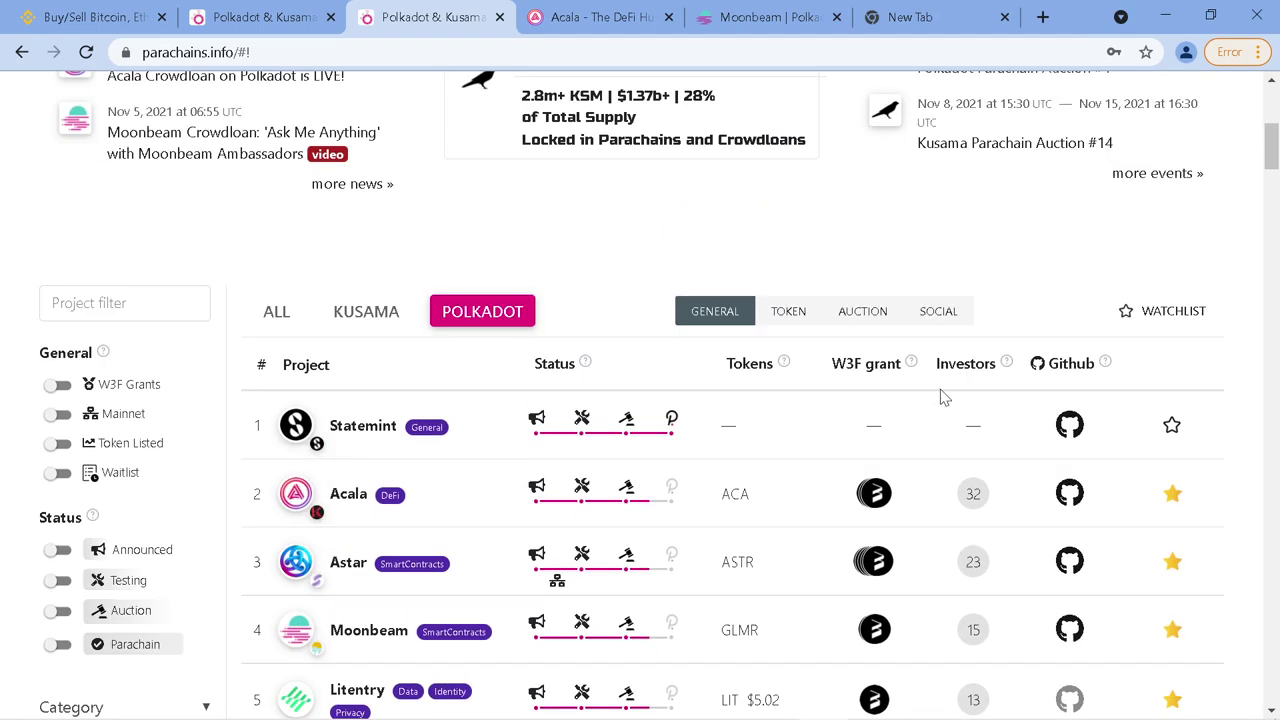
pyautogui.scroll(5, 945, 392)
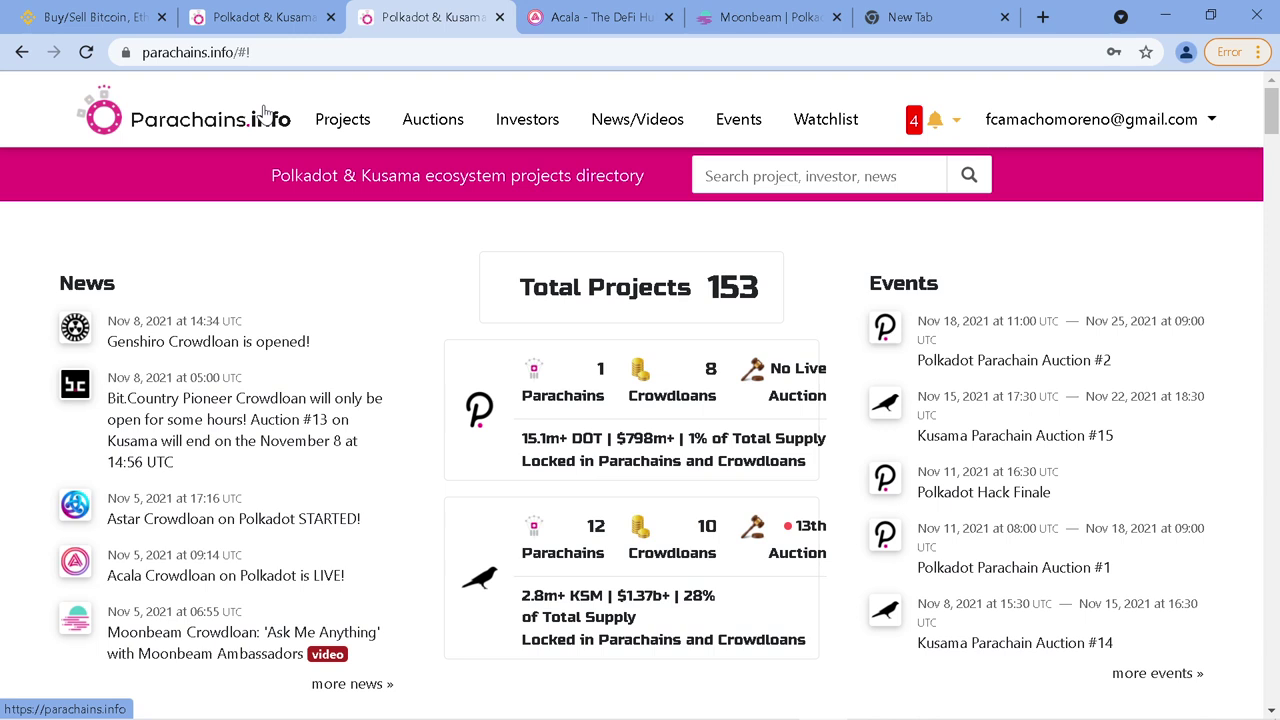
# Look over the Polkadot project table and overview figures, then switch to the Acala website tab
pyautogui.scroll(-1, 380, 309)
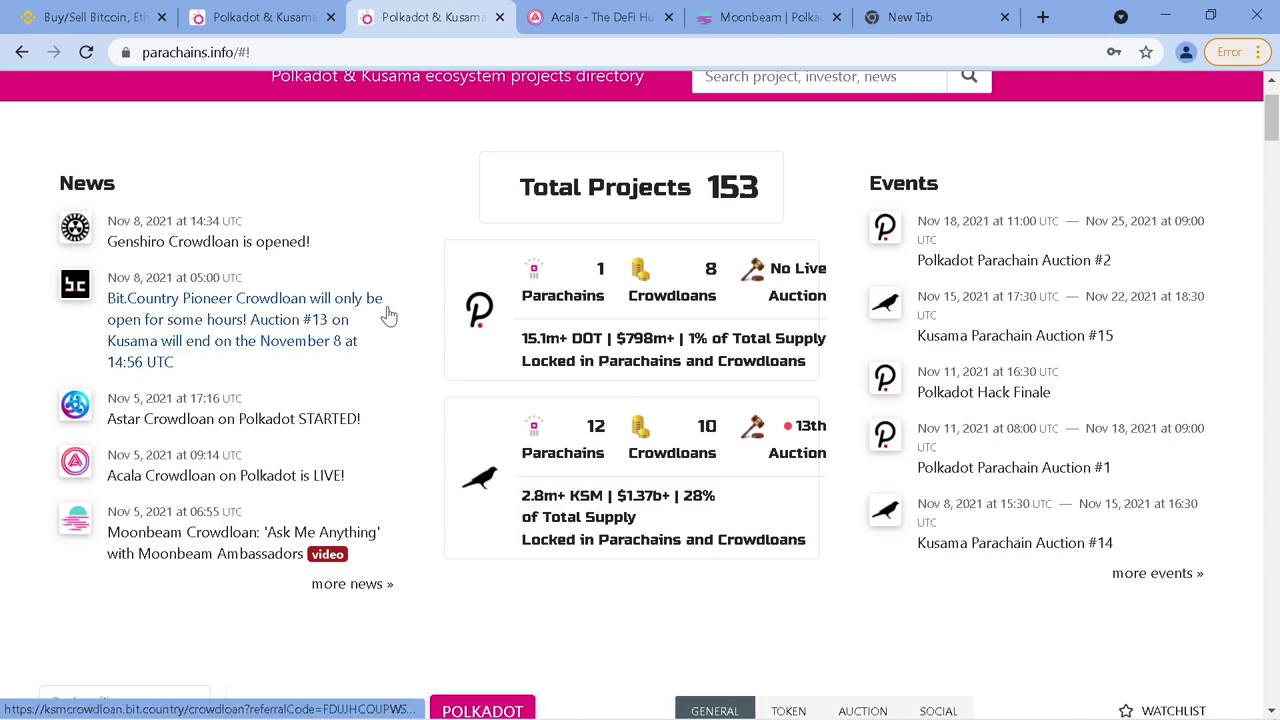
pyautogui.scroll(-1, 389, 316)
pyautogui.scroll(-4, 389, 316)
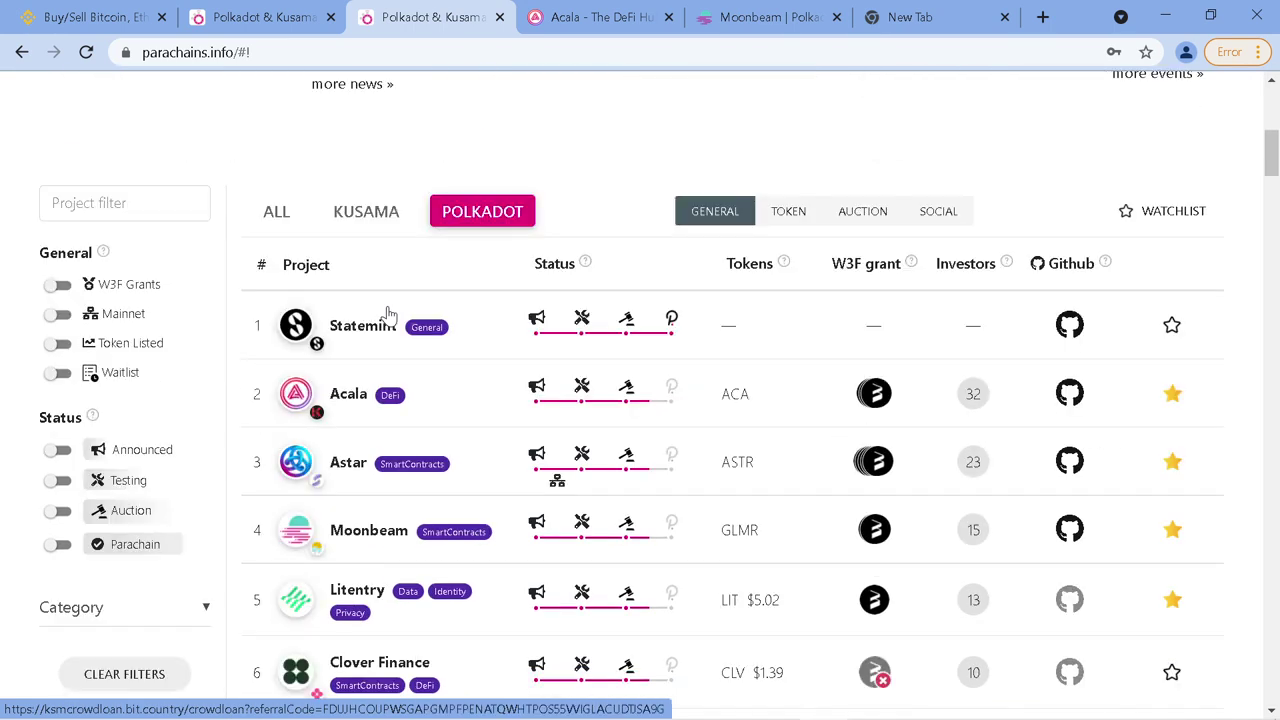
pyautogui.scroll(4, 406, 299)
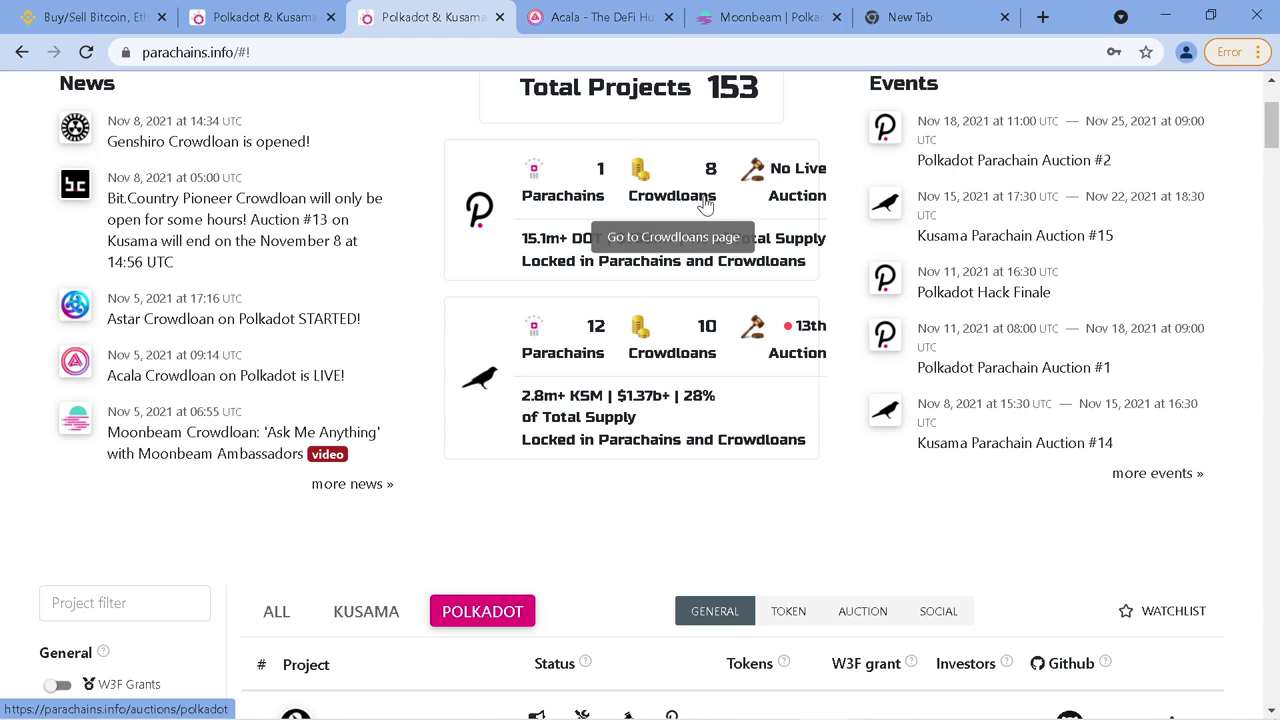
pyautogui.scroll(2, 716, 262)
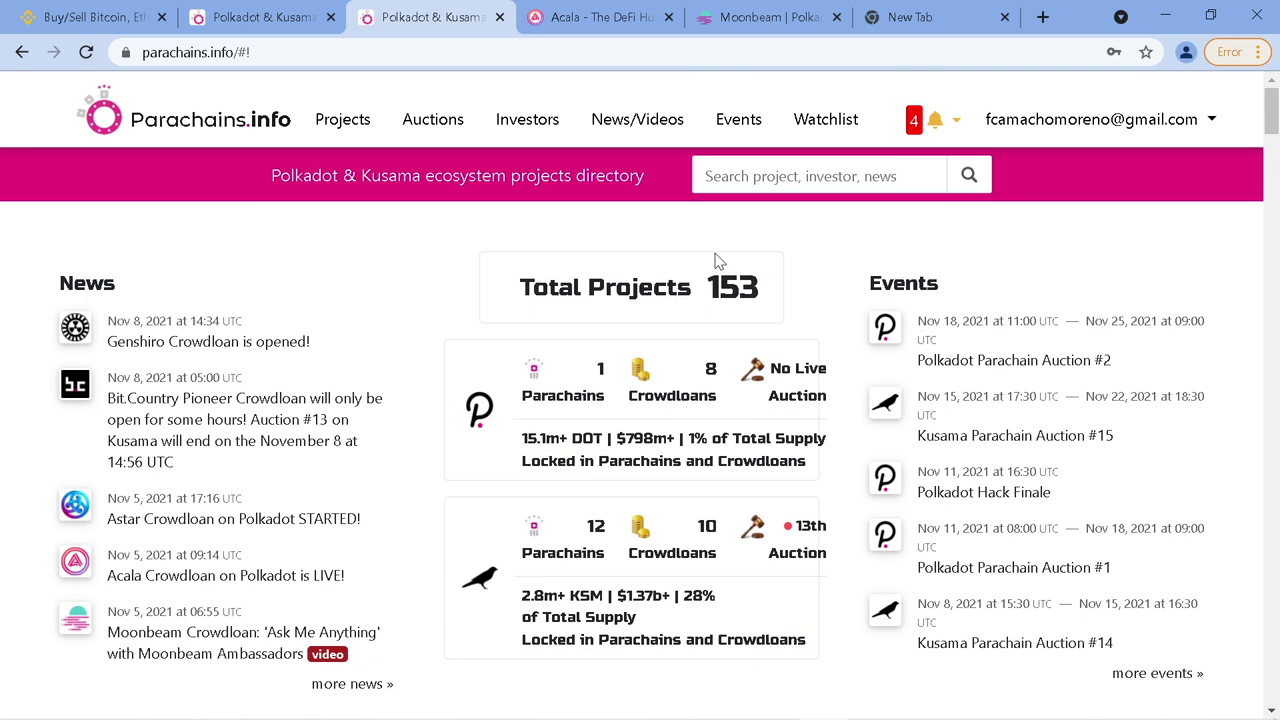
pyautogui.scroll(-7, 823, 330)
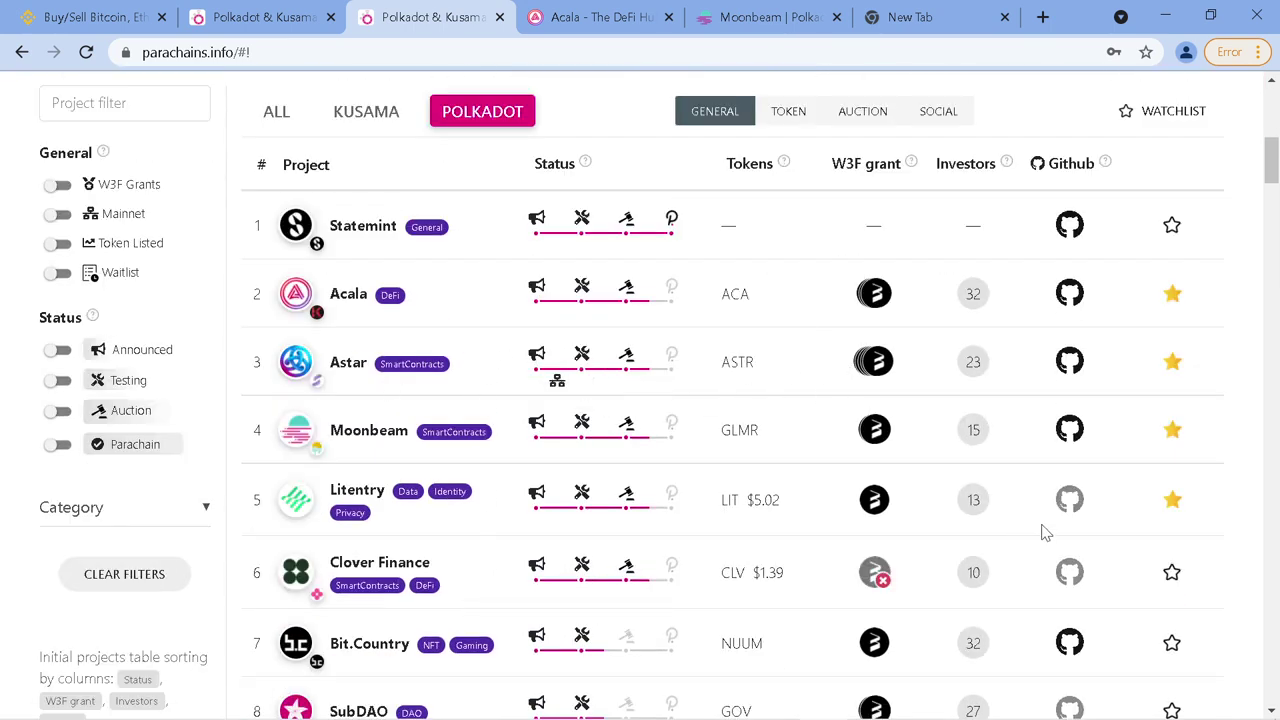
pyautogui.scroll(-1, 808, 460)
pyautogui.scroll(2, 812, 467)
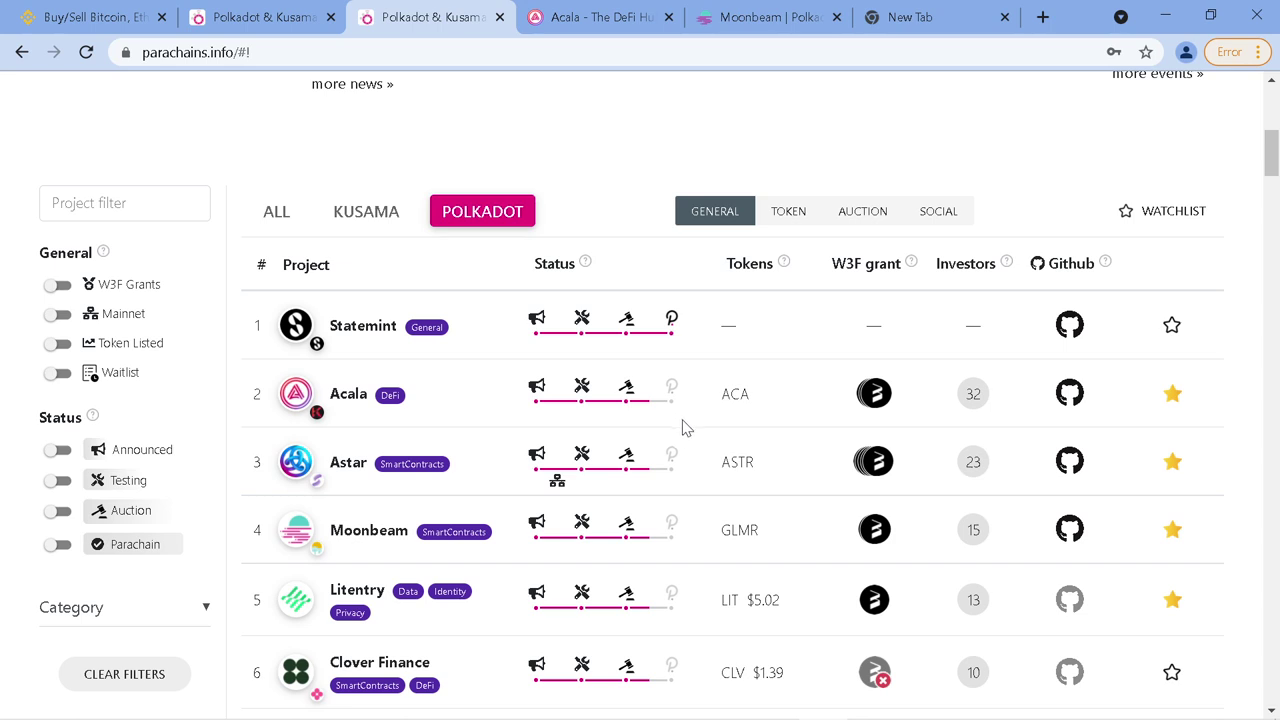
pyautogui.scroll(-1, 686, 428)
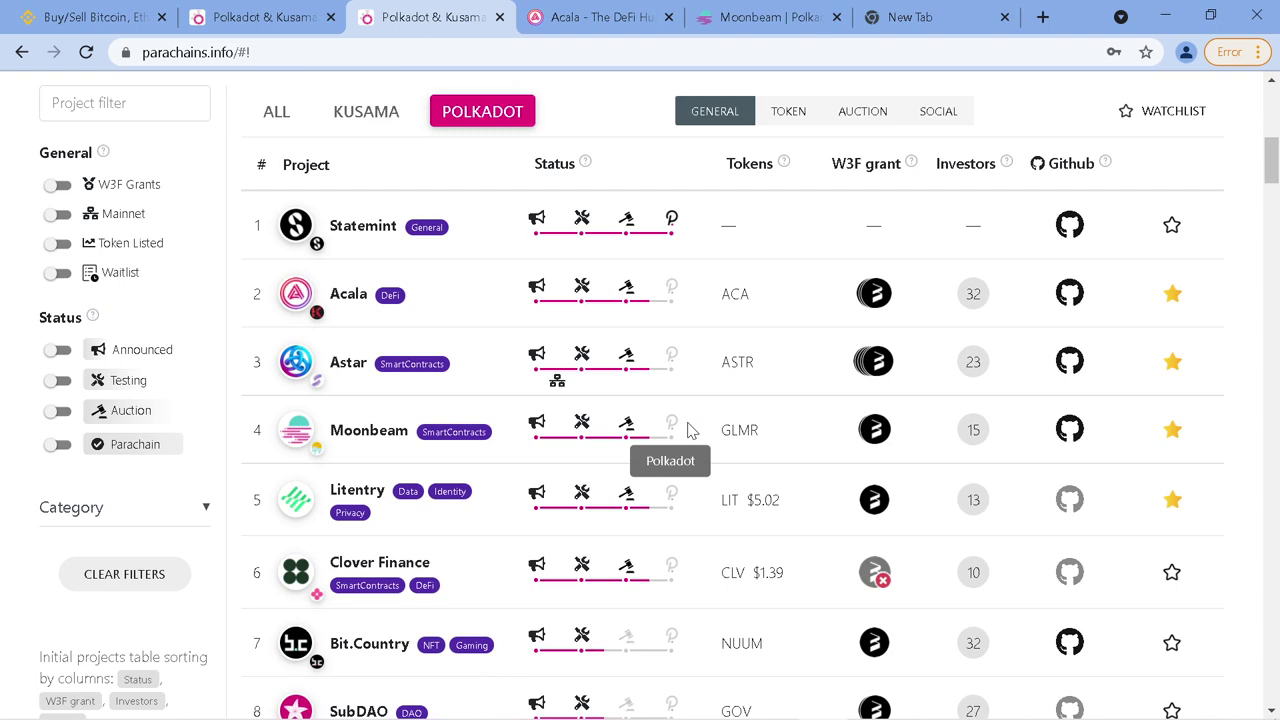
pyautogui.scroll(-1, 688, 428)
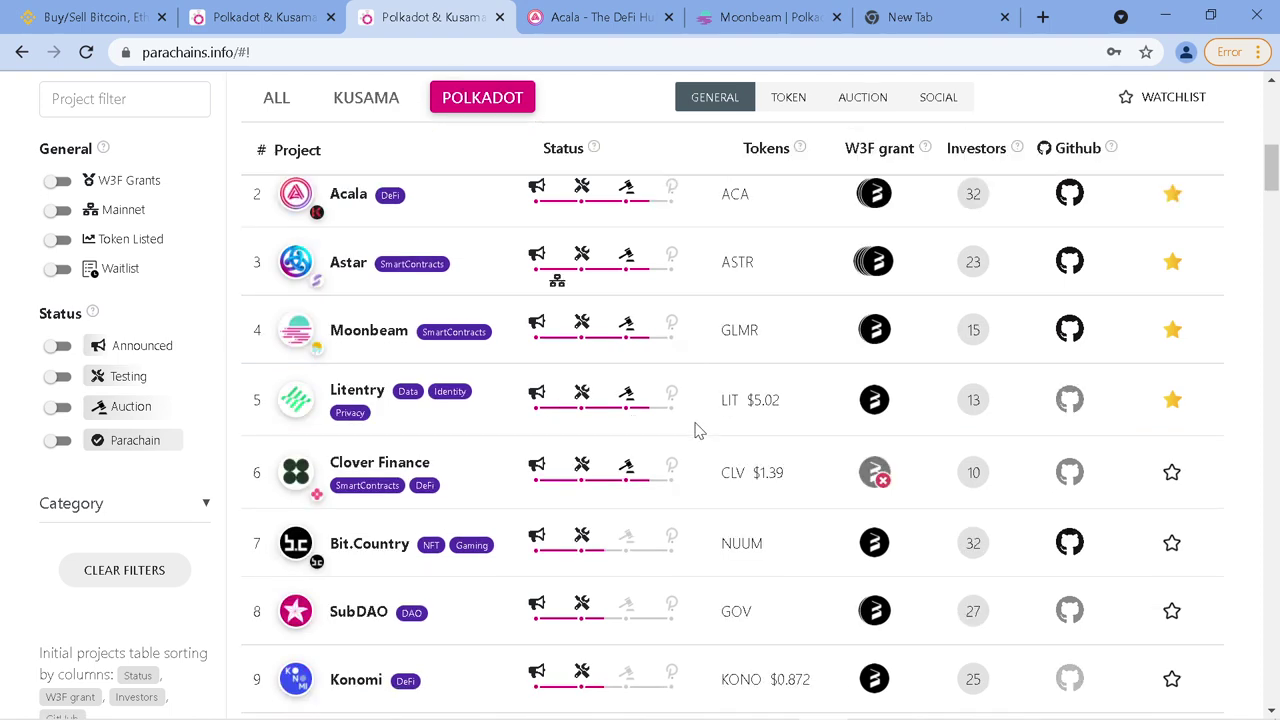
pyautogui.scroll(-1, 694, 428)
pyautogui.scroll(4, 660, 422)
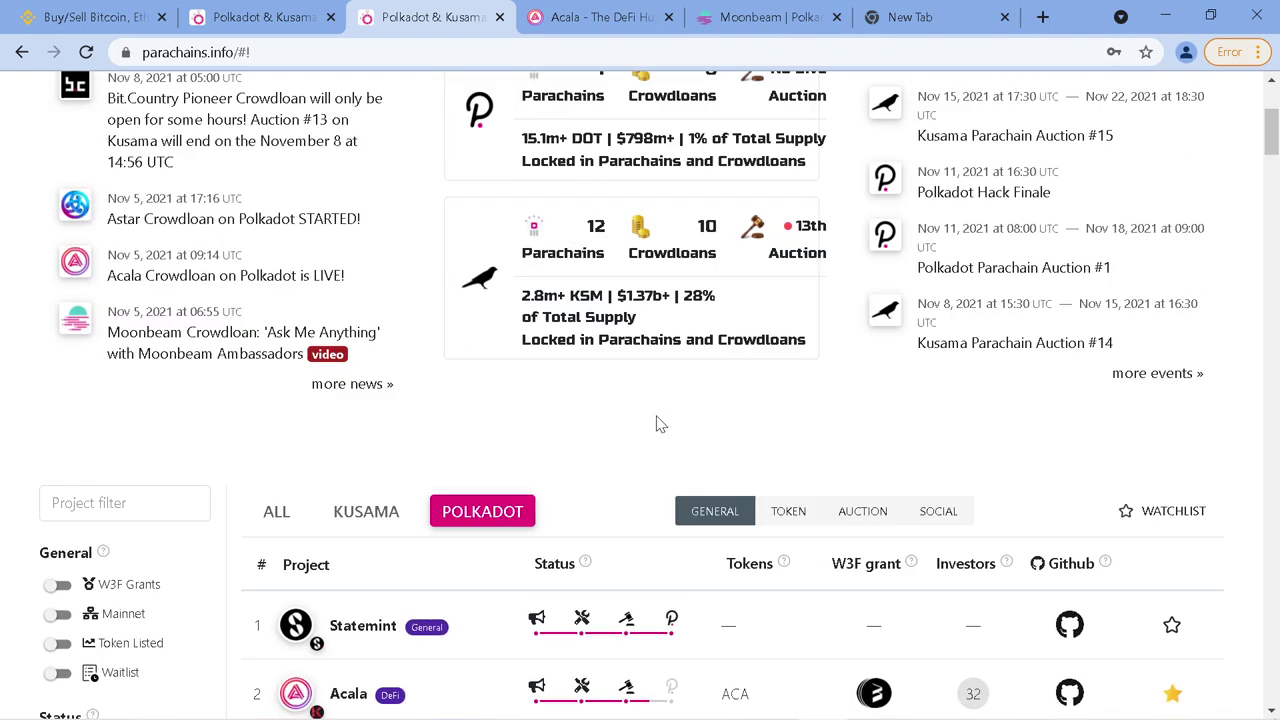
pyautogui.scroll(1, 678, 368)
pyautogui.click(591, 22)
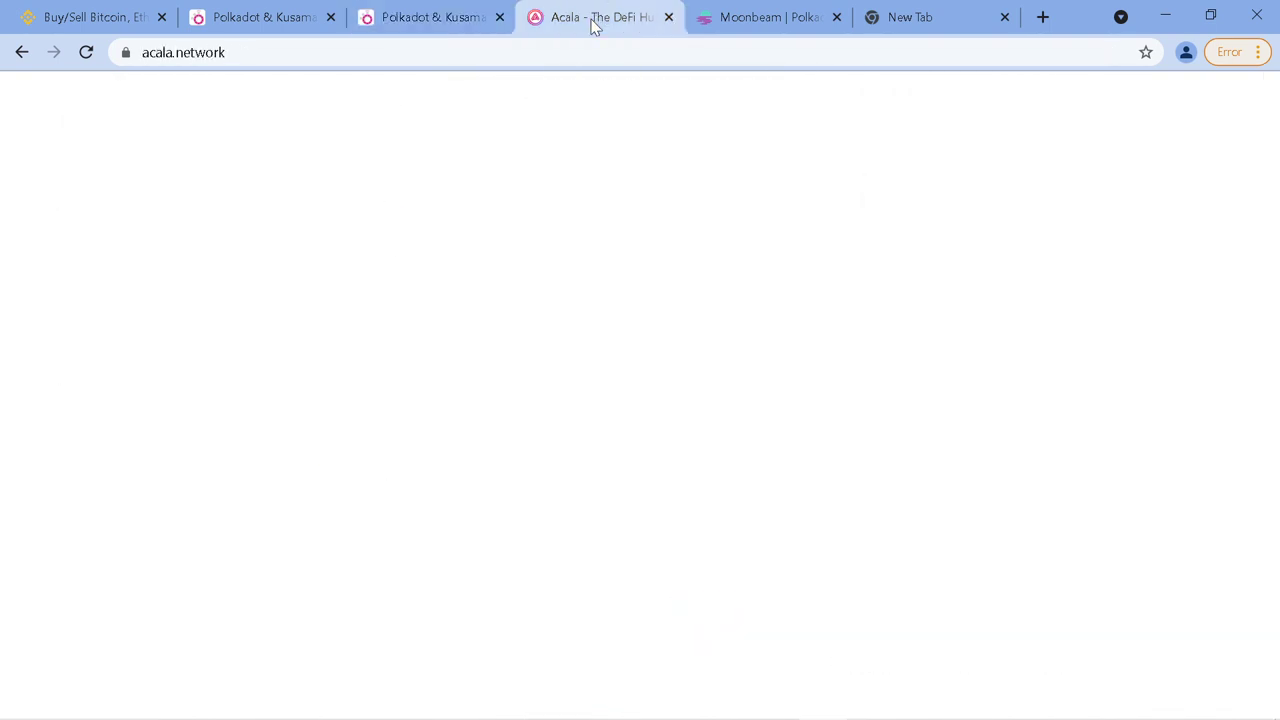
# View the Moonbeam homepage, then return to parachains.info's project table and overview page
pyautogui.moveTo(640, 197)
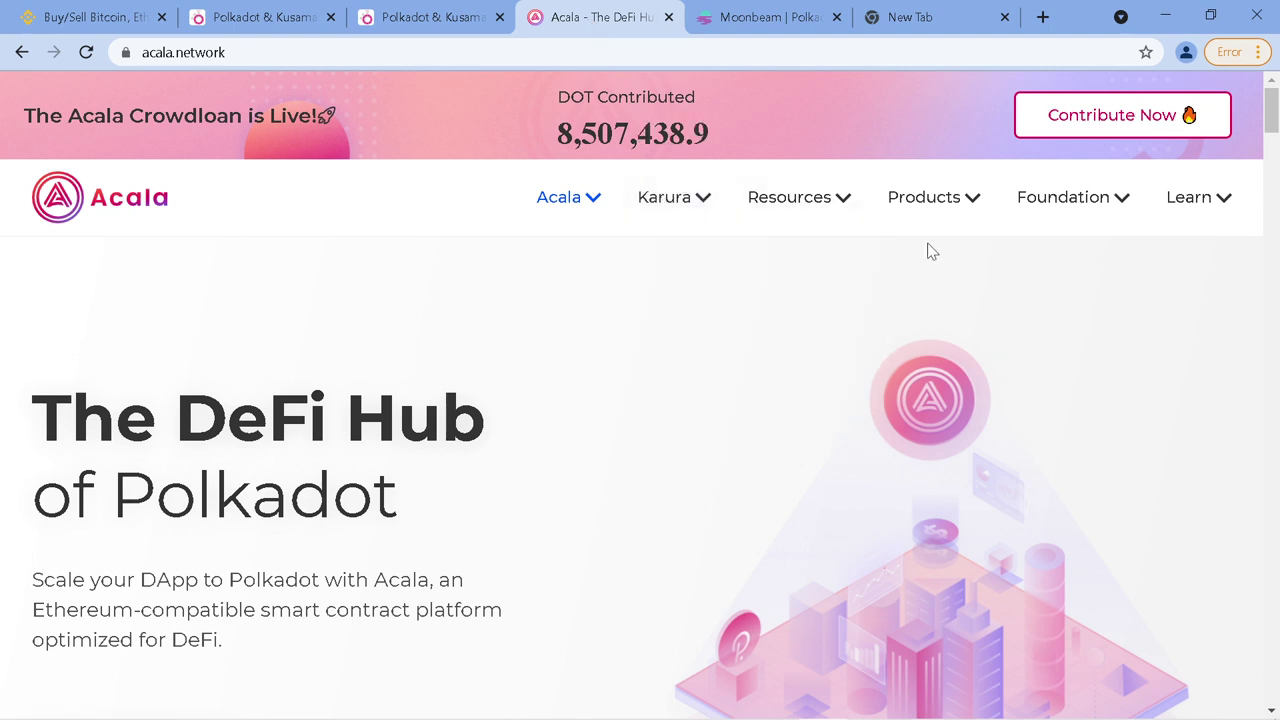
pyautogui.click(757, 27)
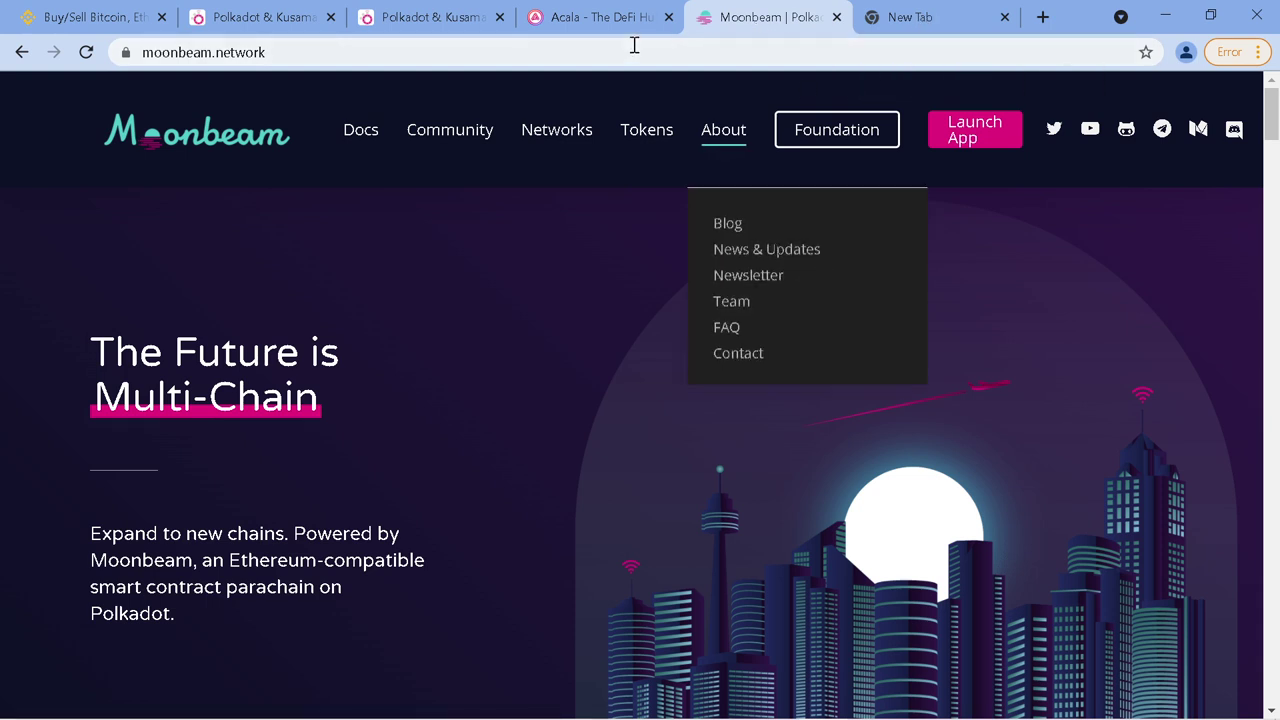
pyautogui.click(429, 20)
pyautogui.scroll(-5, 483, 335)
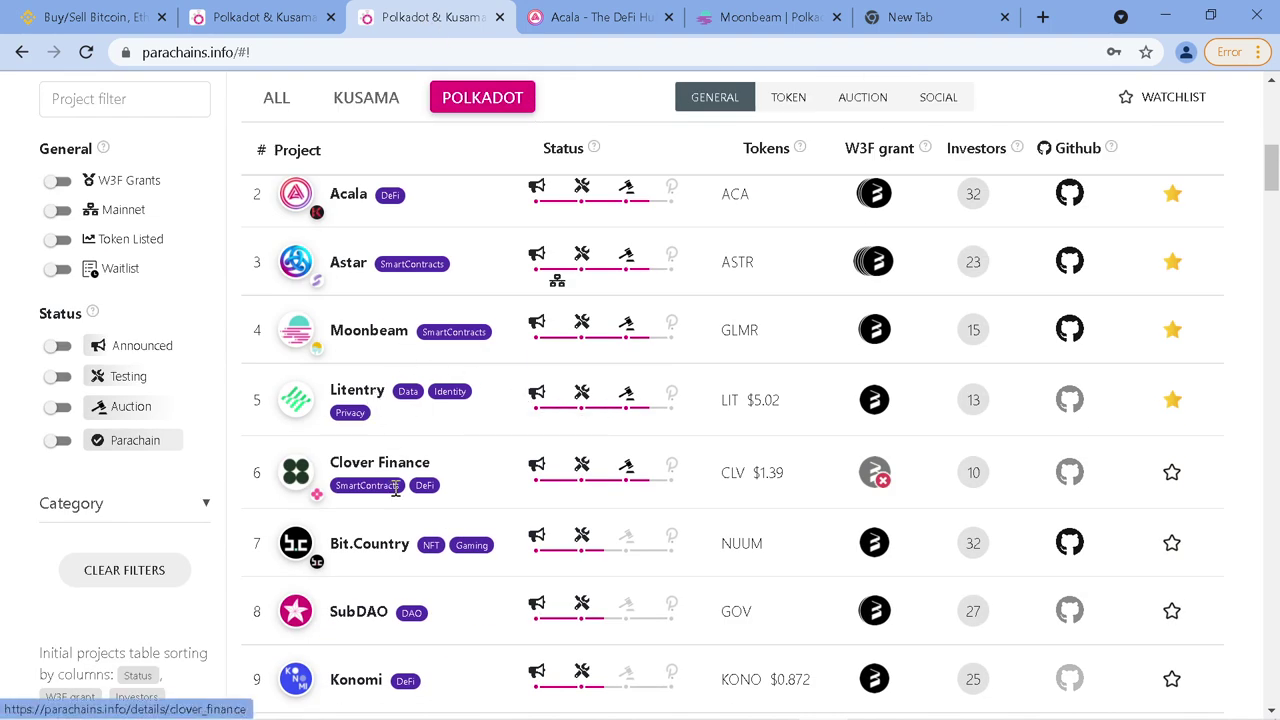
pyautogui.scroll(-1, 397, 538)
pyautogui.scroll(-3, 397, 542)
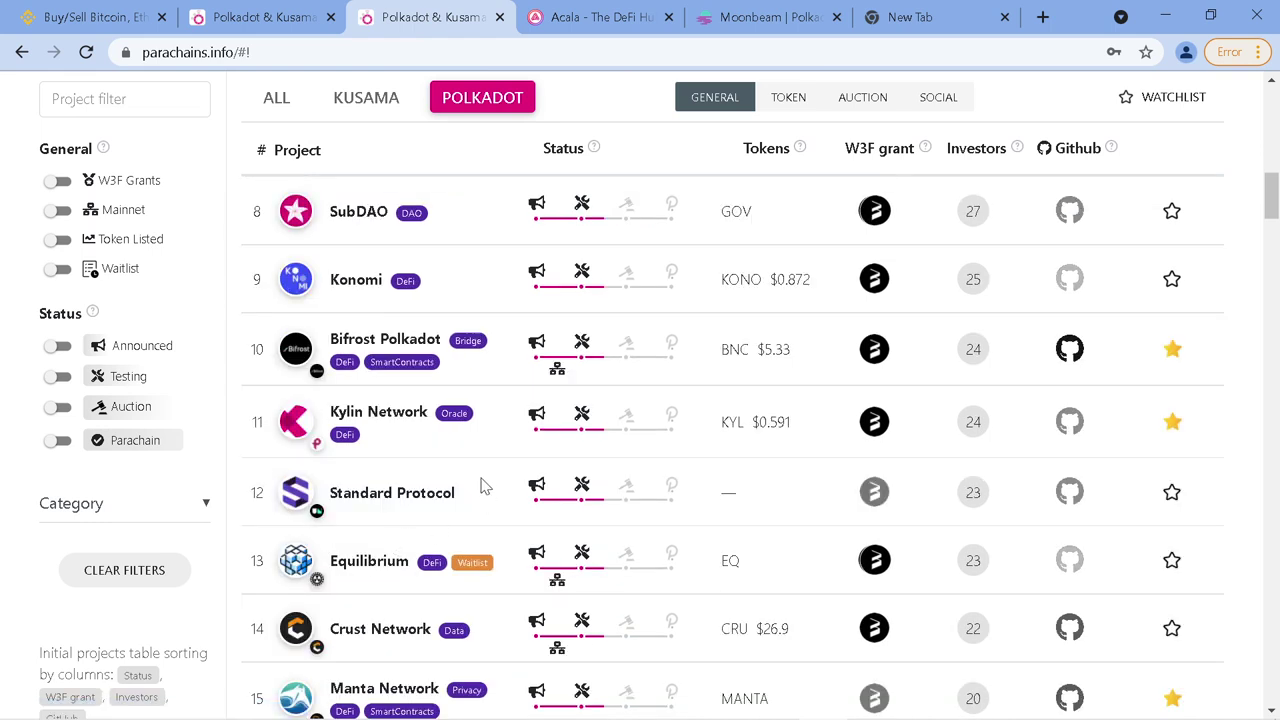
pyautogui.click(280, 24)
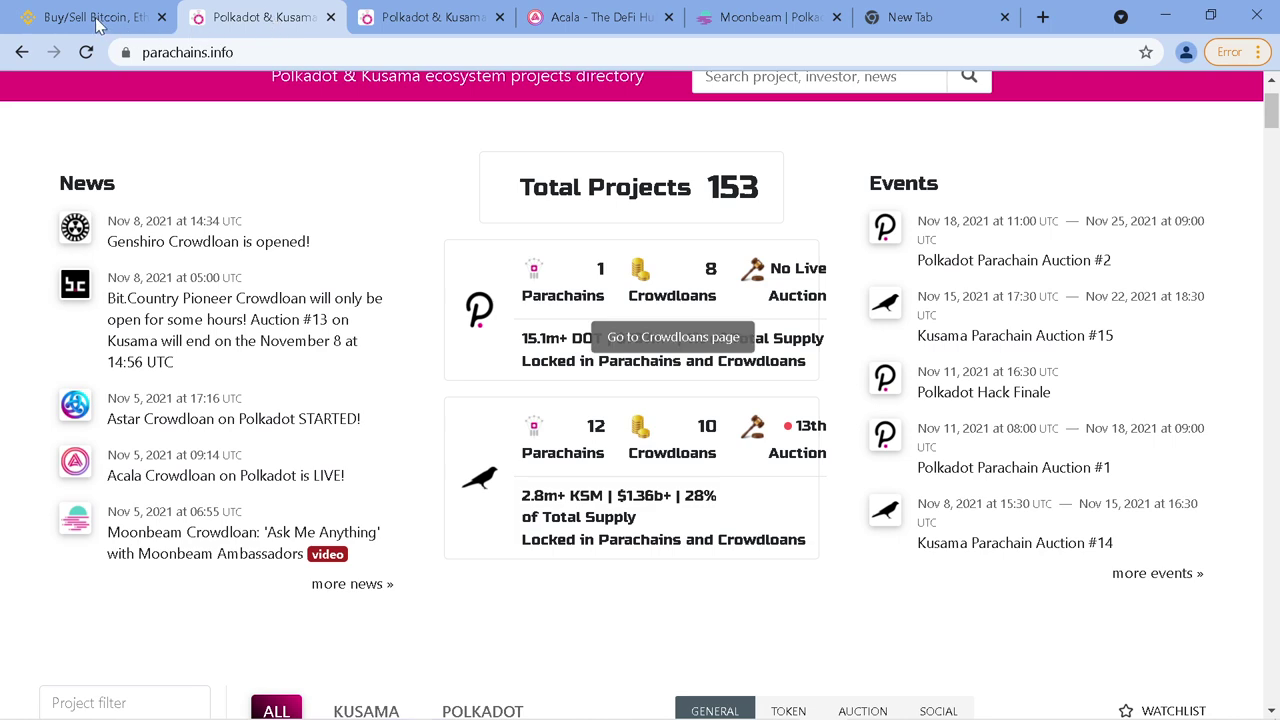
# Switch to the Binance tab and open Binance Earn from the Finance menu
pyautogui.click(100, 18)
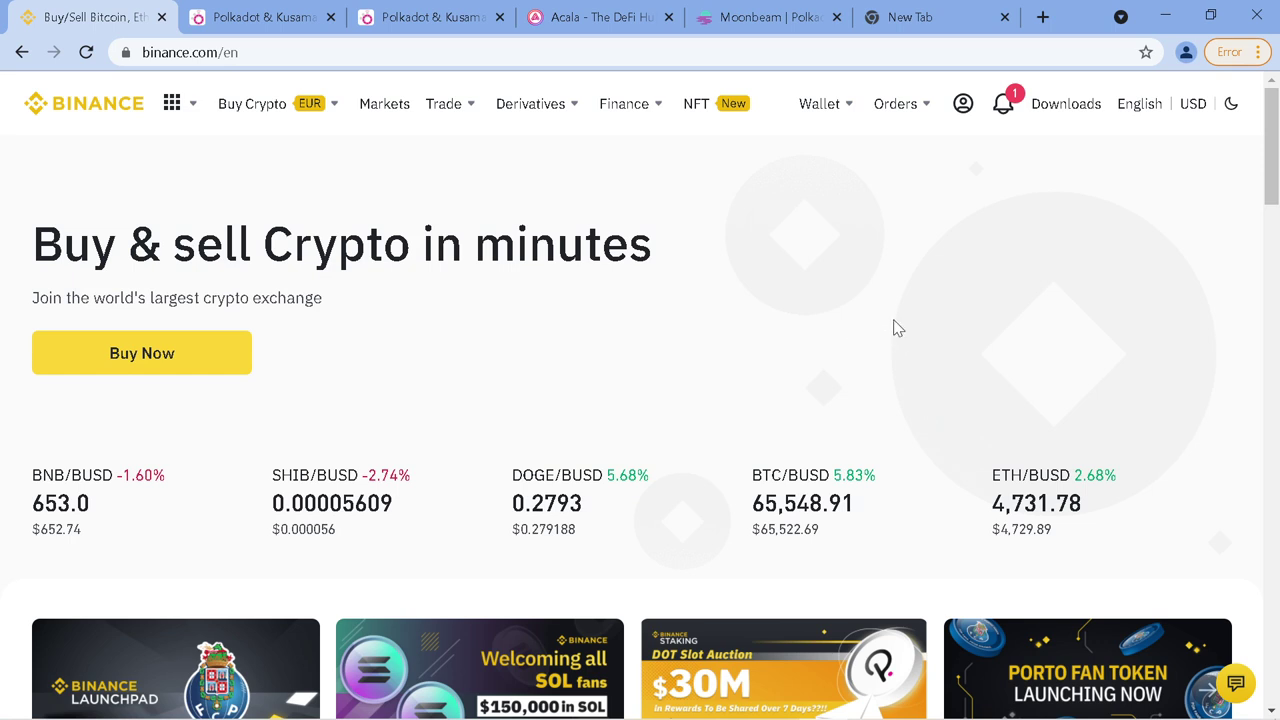
pyautogui.moveTo(652, 112)
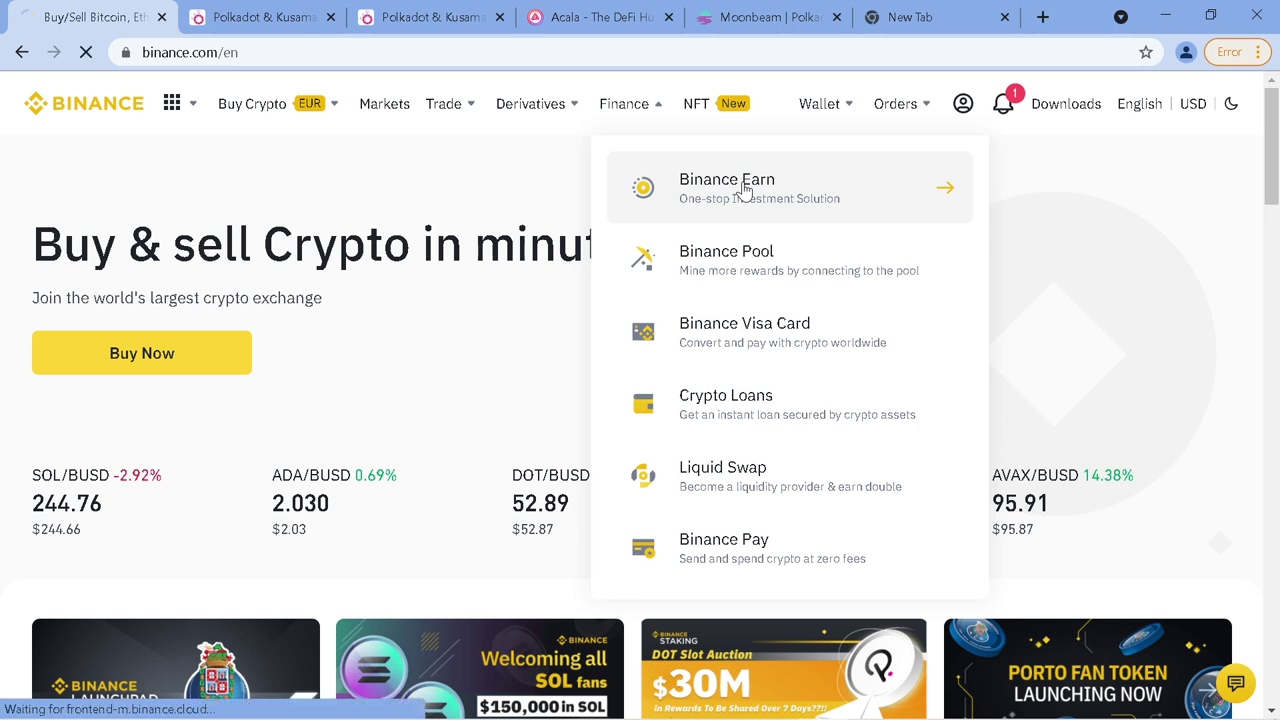
pyautogui.click(741, 191)
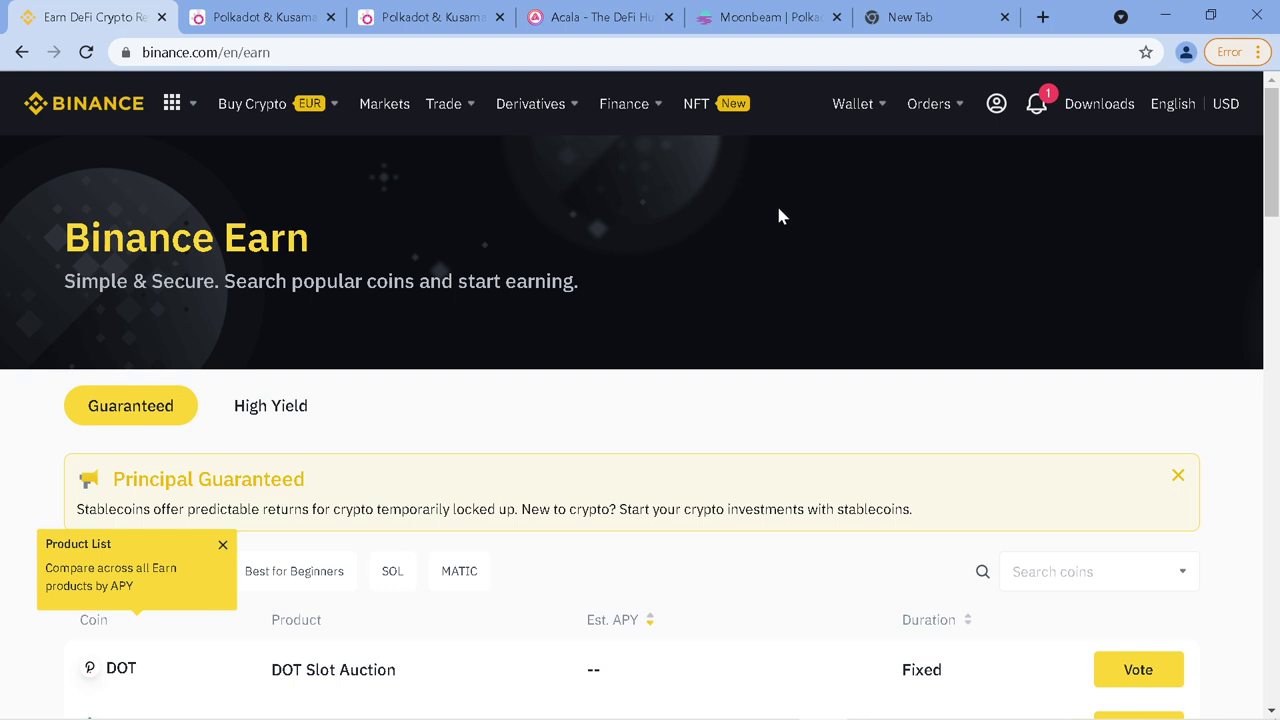
# Dismiss the Product List and Search Coin tips and Principal Guaranteed notice, then open DOT Slot Auction
pyautogui.scroll(-1, 841, 269)
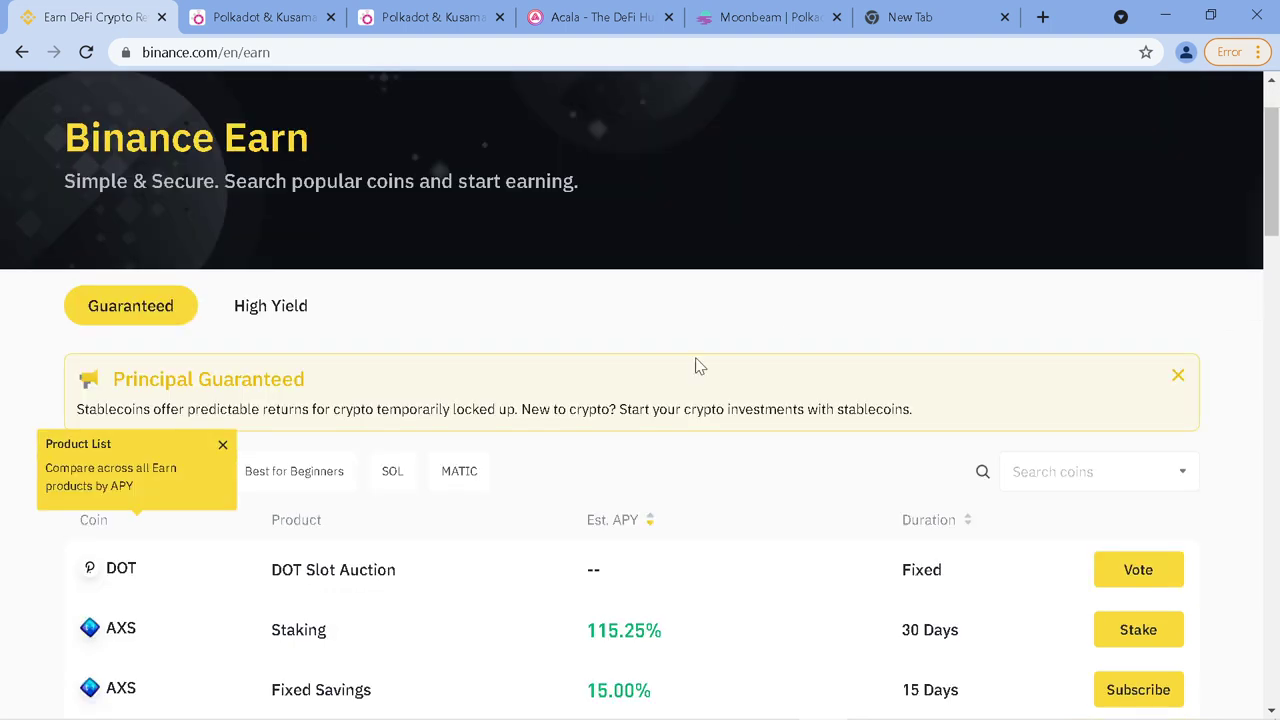
pyautogui.click(222, 447)
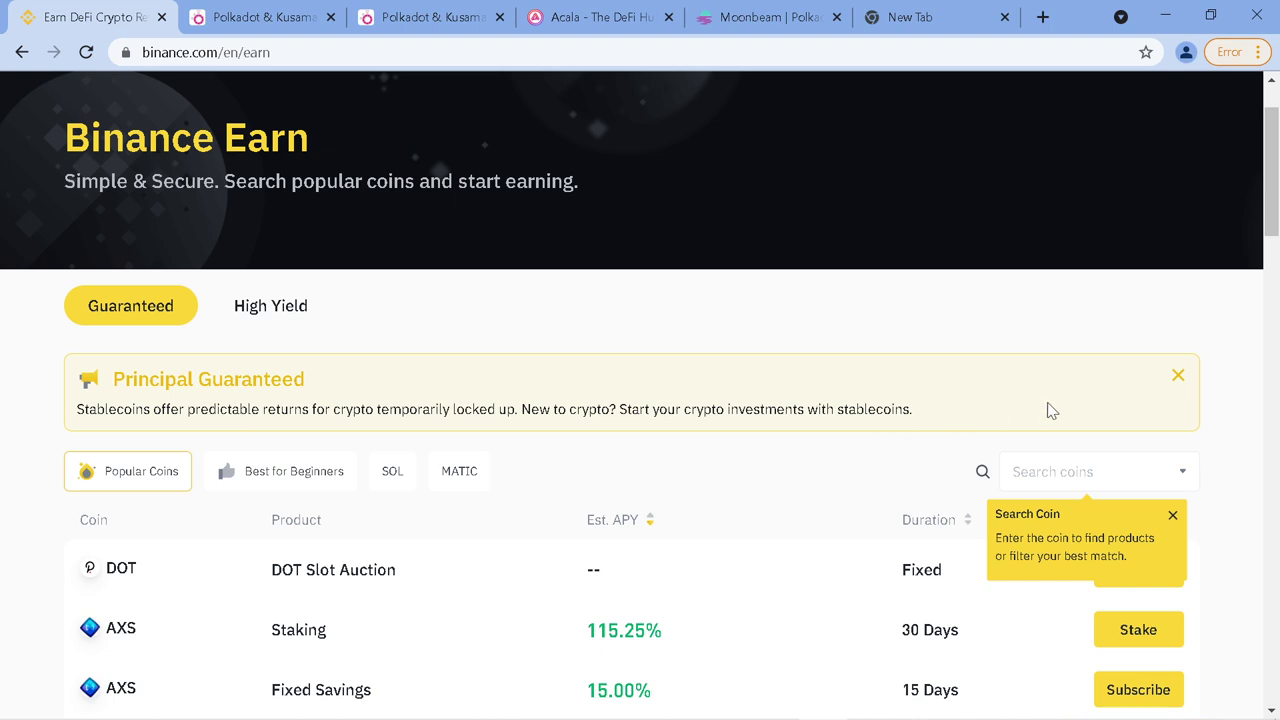
pyautogui.click(1174, 516)
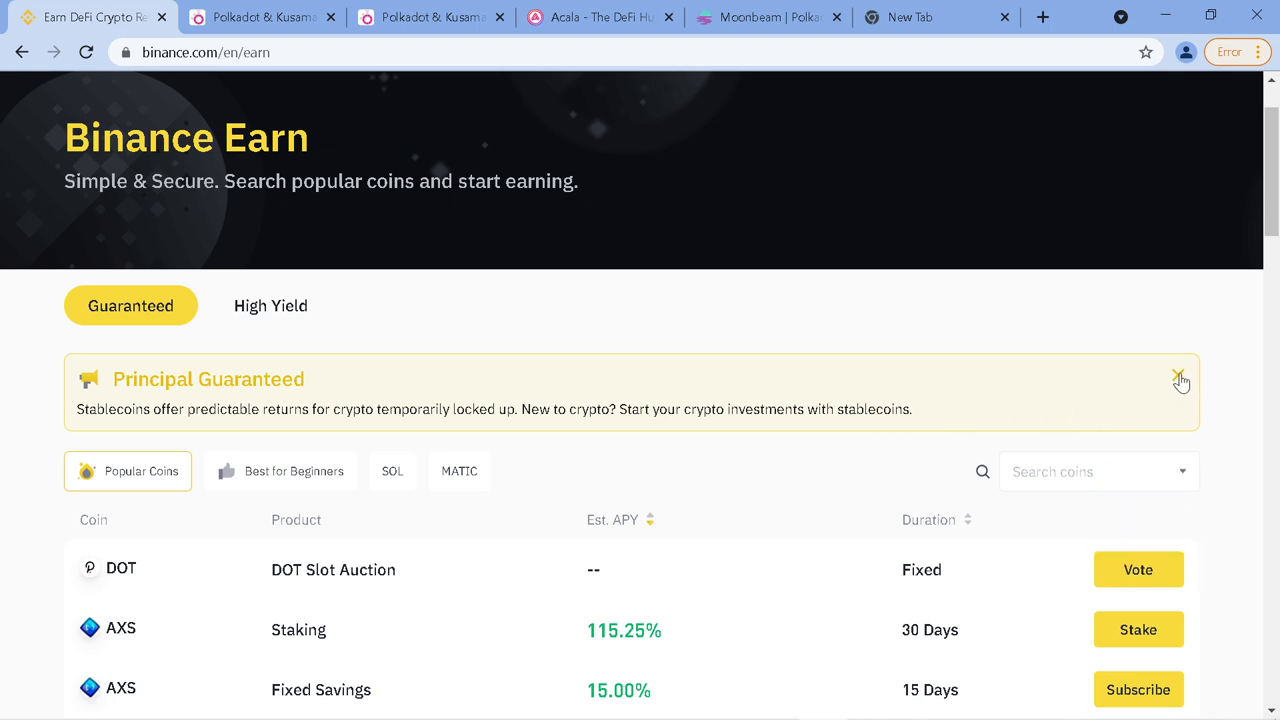
pyautogui.click(1178, 375)
pyautogui.scroll(-3, 850, 355)
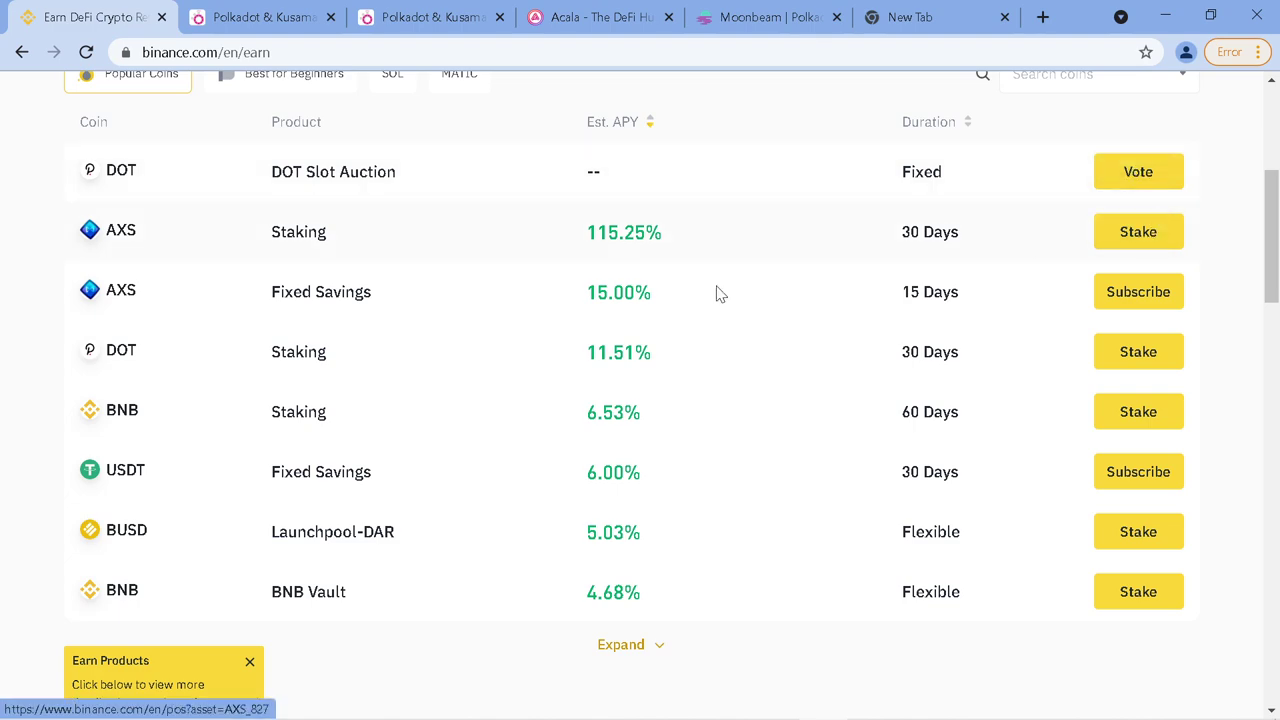
pyautogui.click(1135, 170)
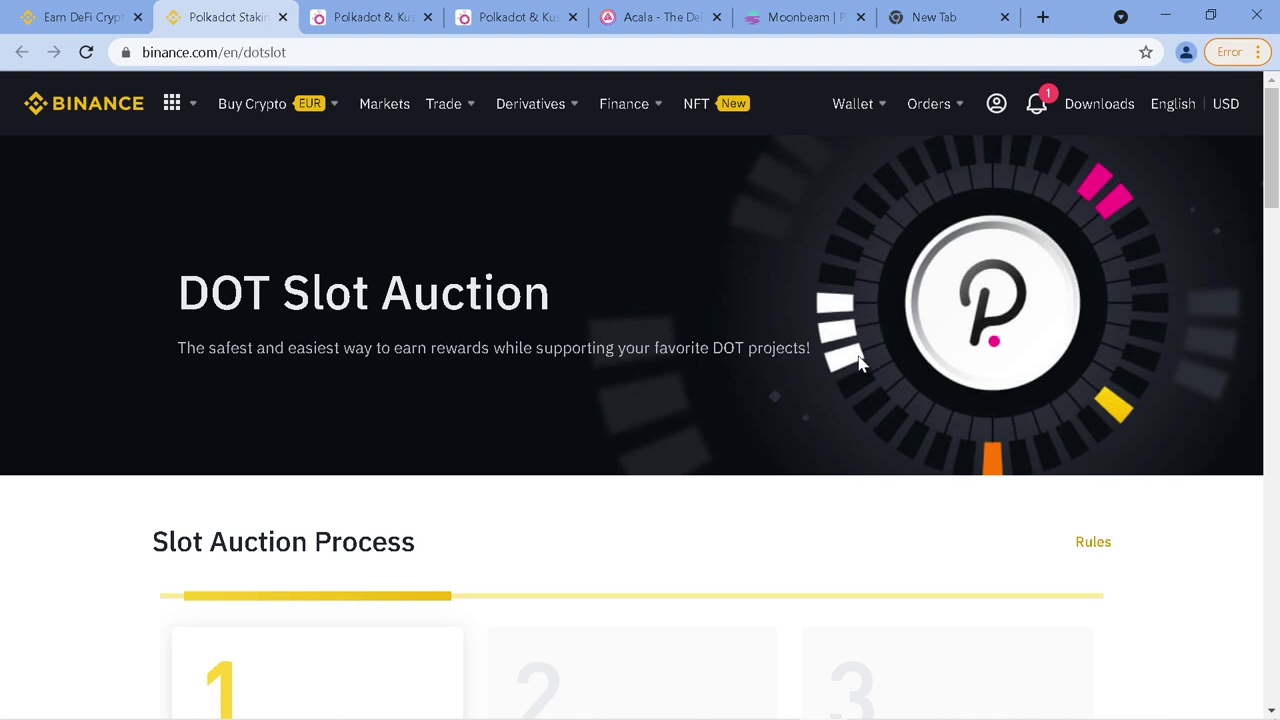
# Scroll to the Slot Auction Process cards and highlight the '5 round' auction count
pyautogui.scroll(-3, 858, 368)
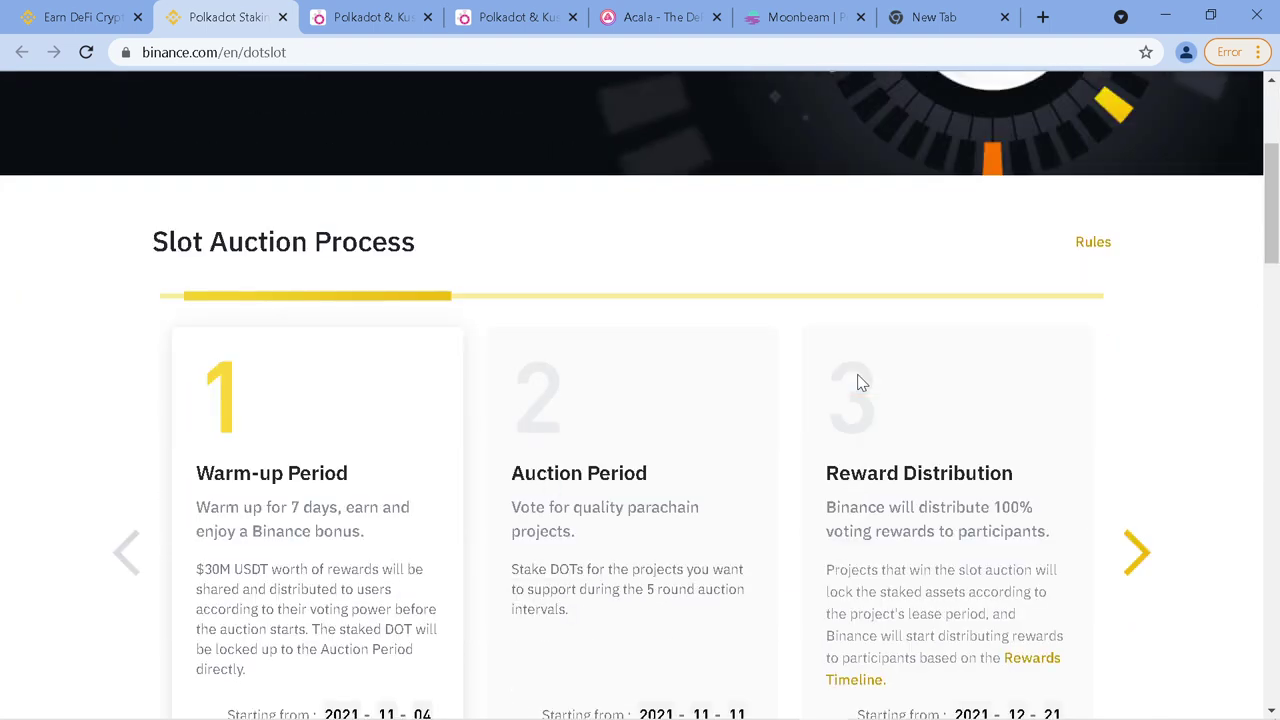
pyautogui.scroll(-1, 858, 375)
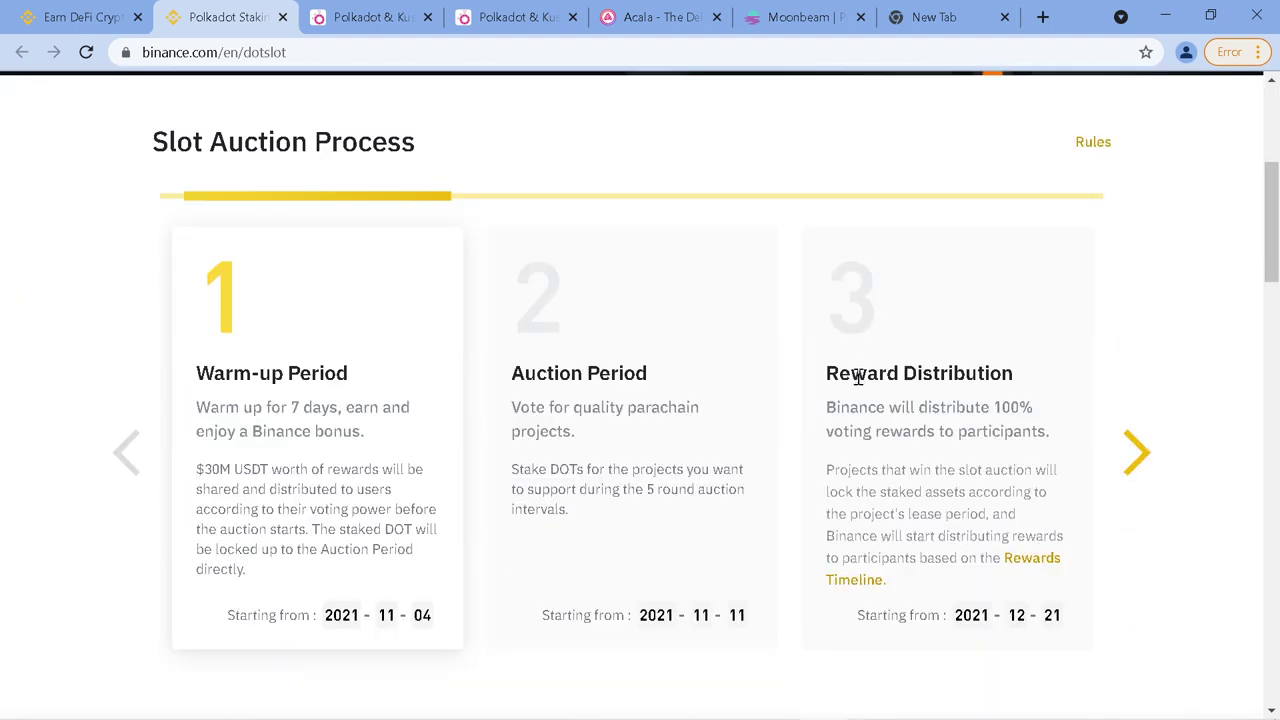
pyautogui.scroll(4, 858, 373)
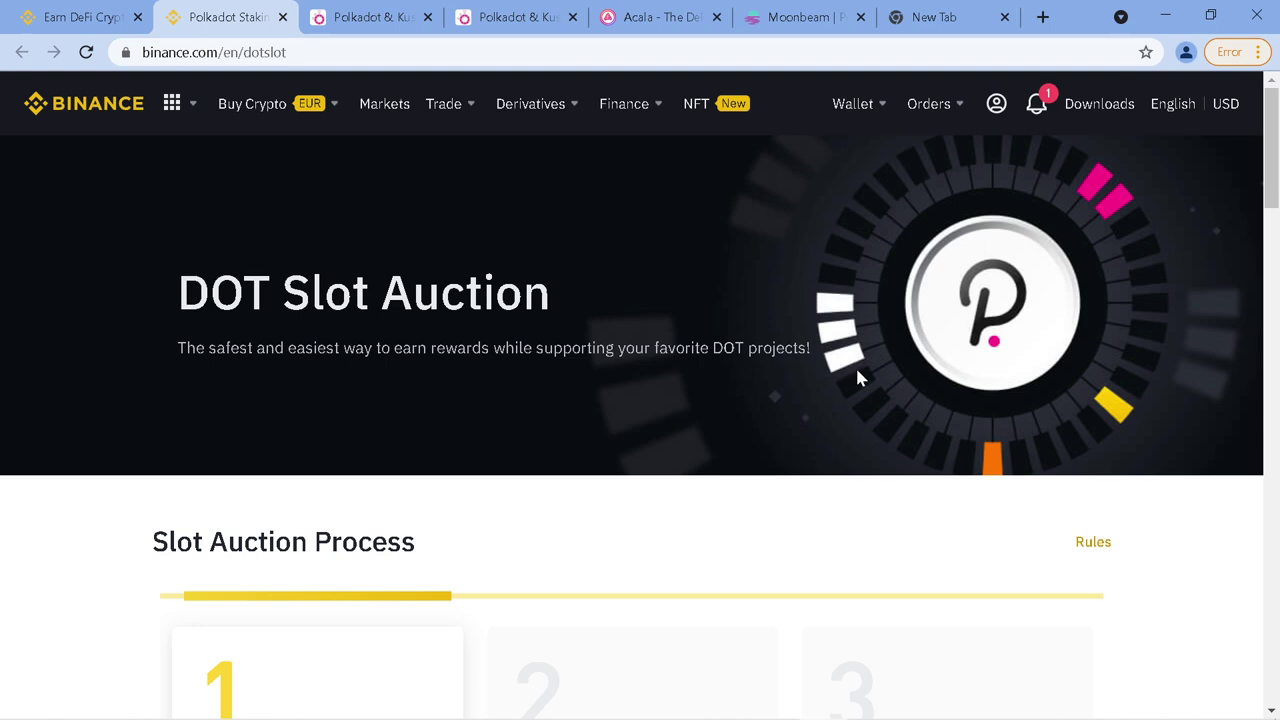
pyautogui.scroll(-4, 857, 377)
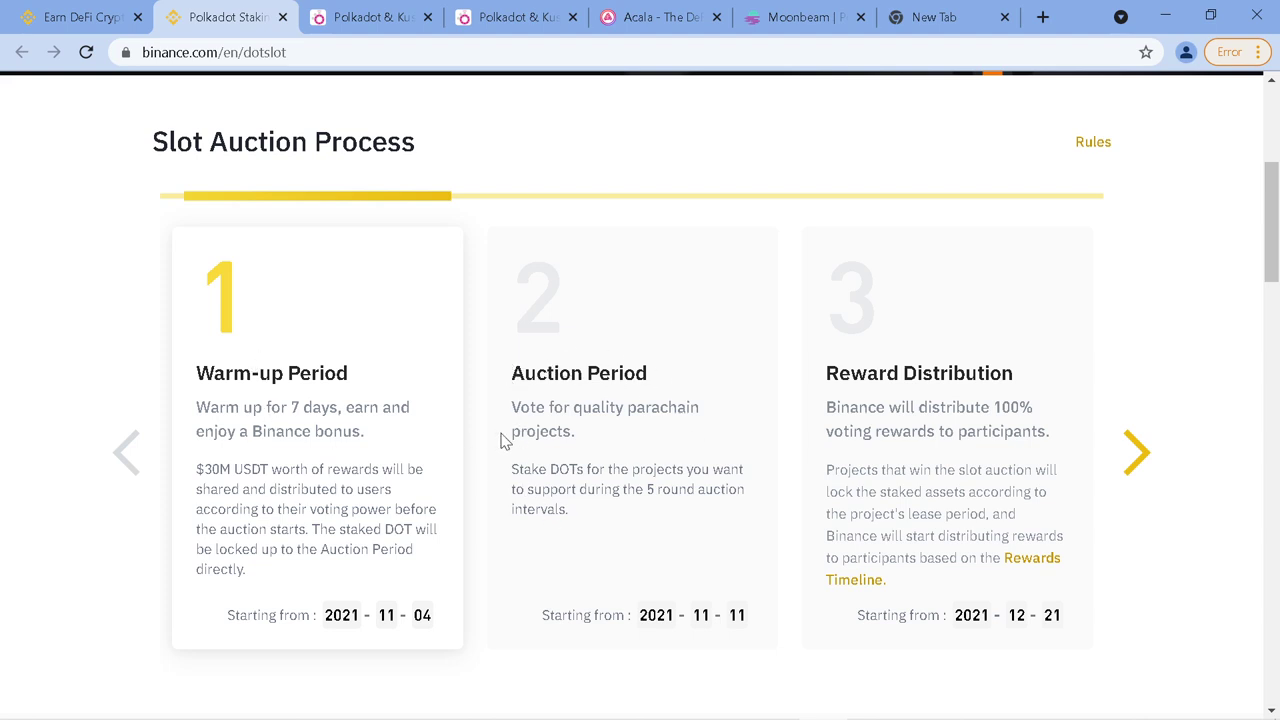
pyautogui.moveTo(645, 483); pyautogui.dragTo(669, 497)
# Review the Reward Distribution timeline, highlighting several quarterly payout dates, then close the schedule
pyautogui.click(1040, 560)
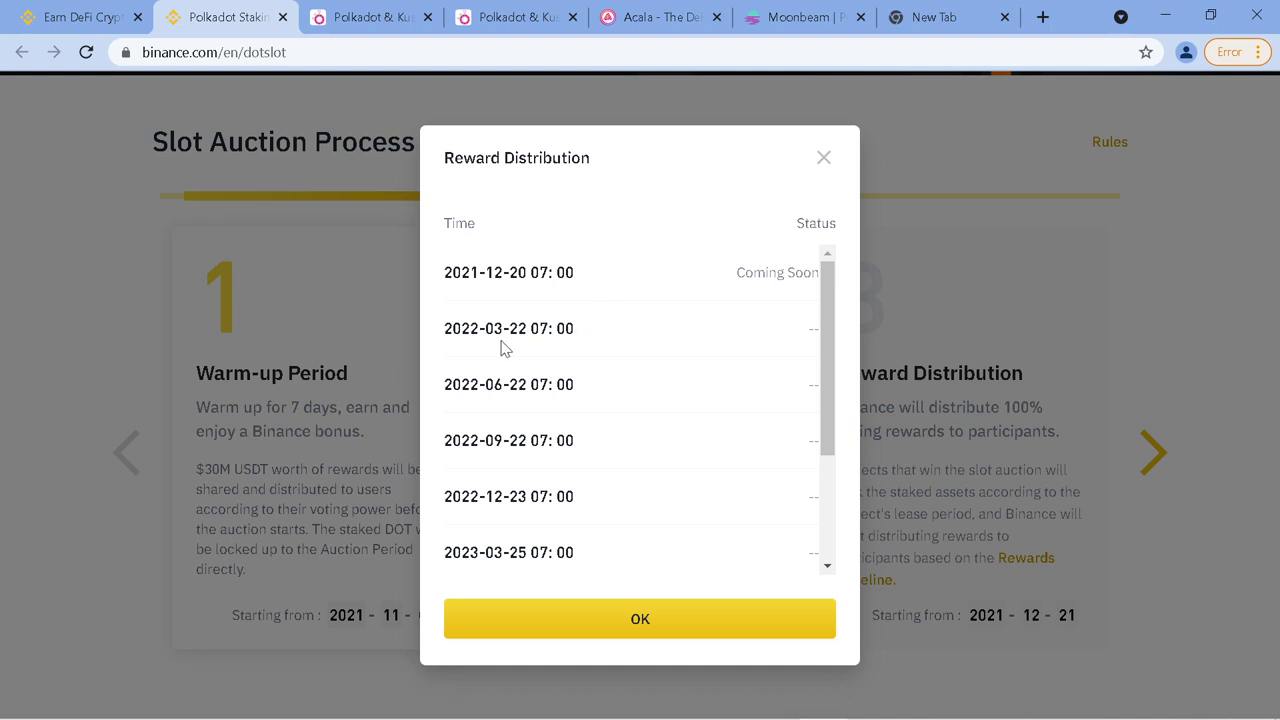
pyautogui.moveTo(489, 328); pyautogui.dragTo(548, 330)
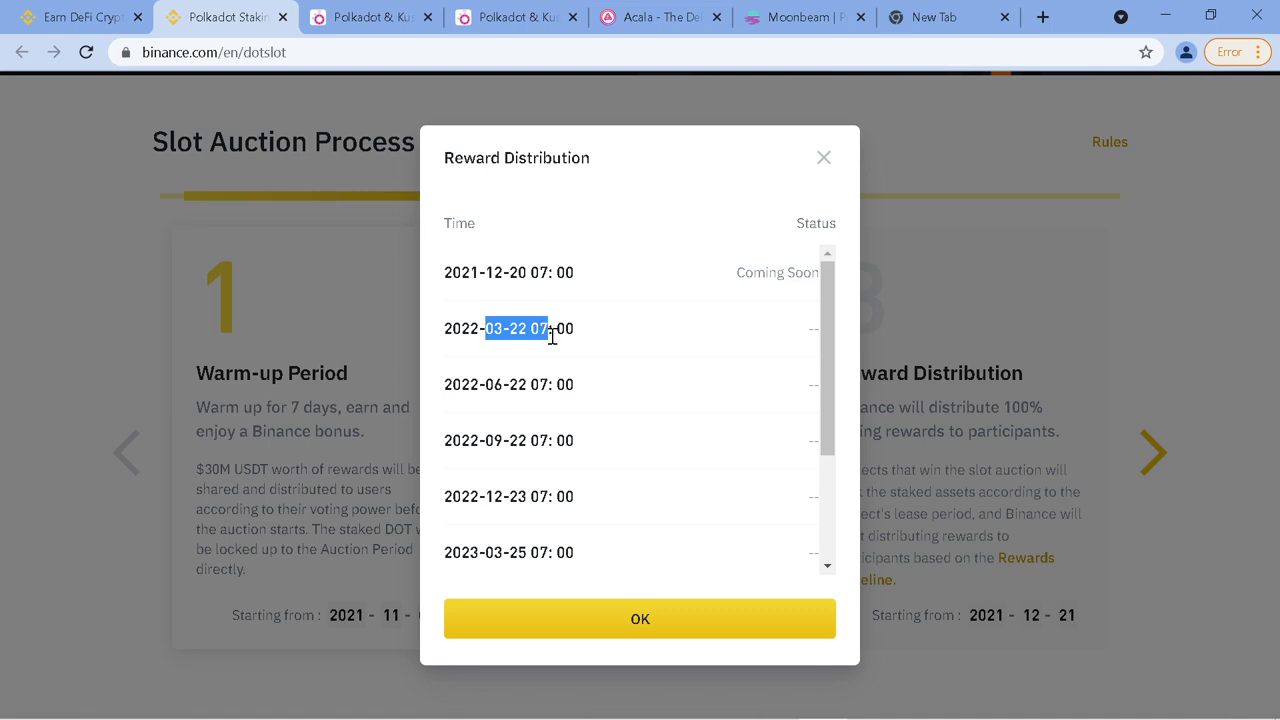
pyautogui.click(485, 380)
pyautogui.doubleClick(487, 382)
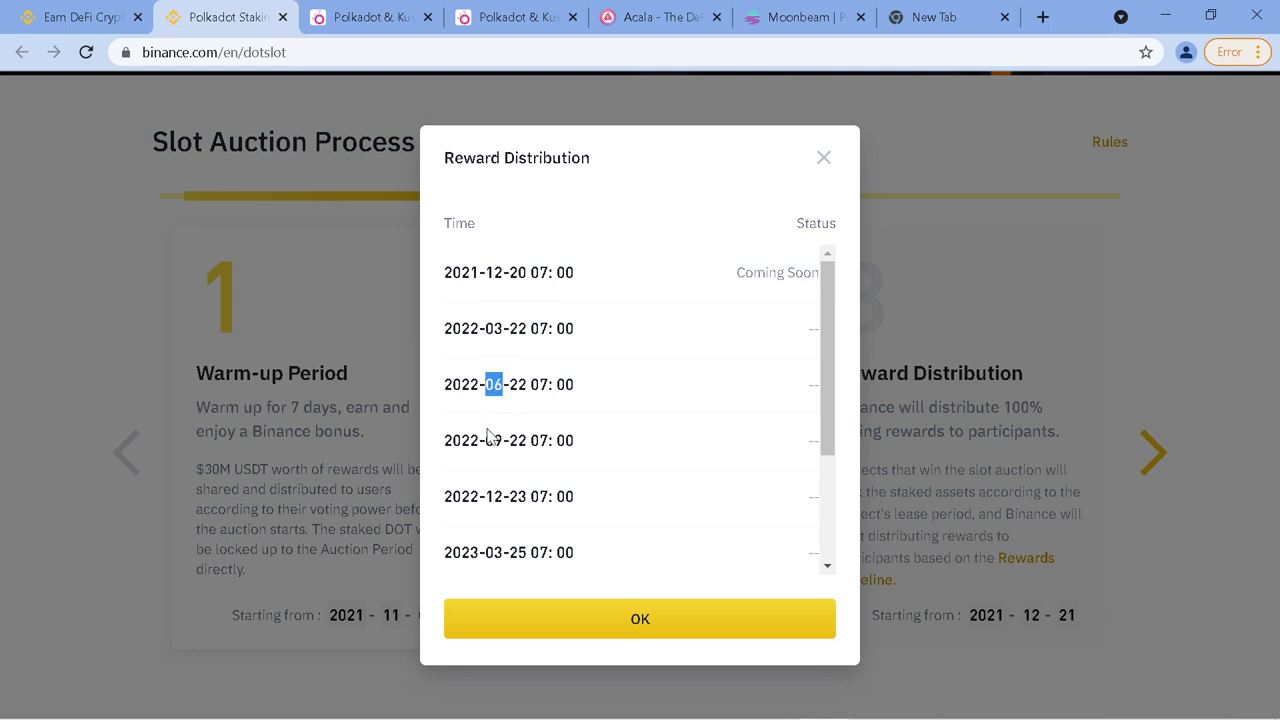
pyautogui.doubleClick(490, 438)
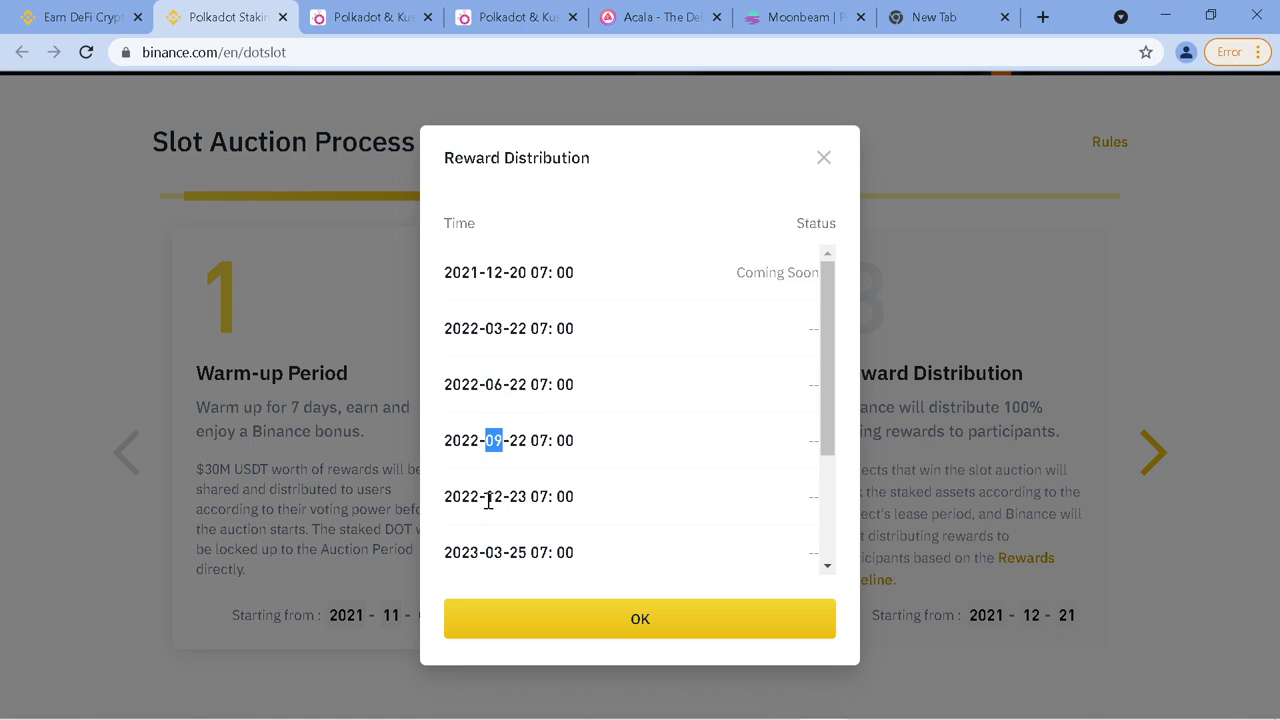
pyautogui.moveTo(486, 496); pyautogui.dragTo(495, 498)
pyautogui.scroll(-2, 518, 484)
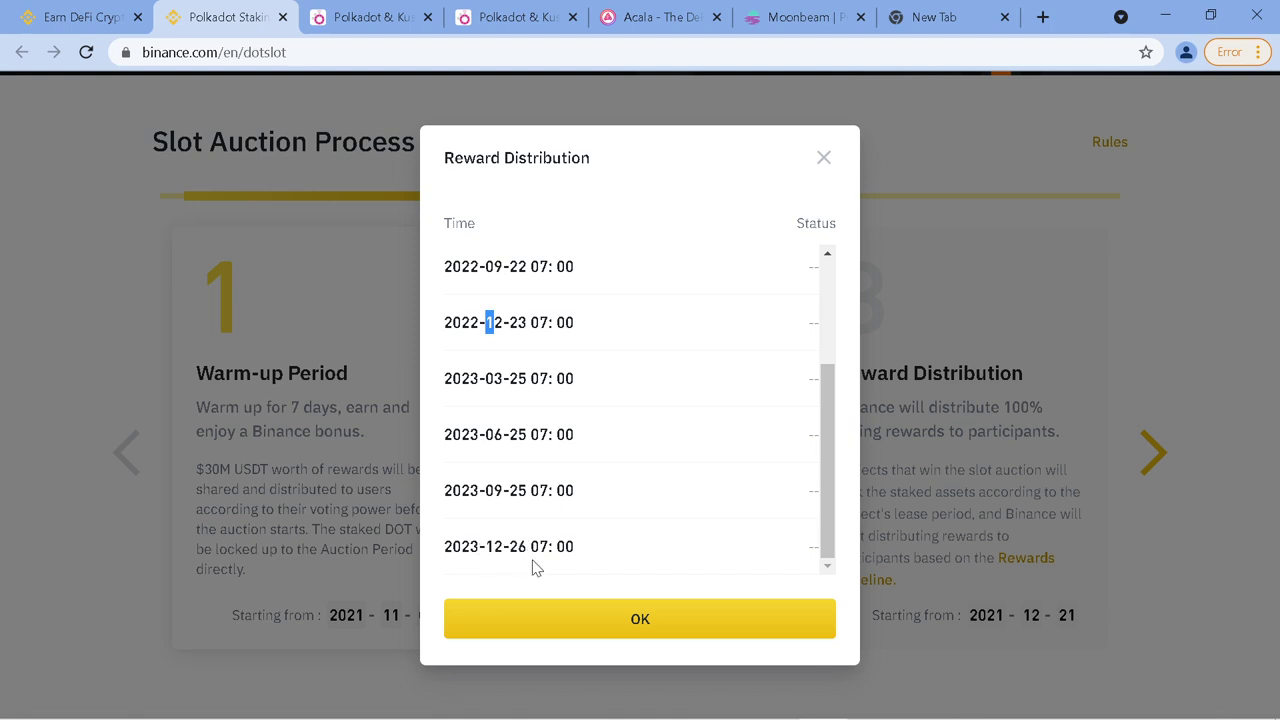
pyautogui.click(824, 162)
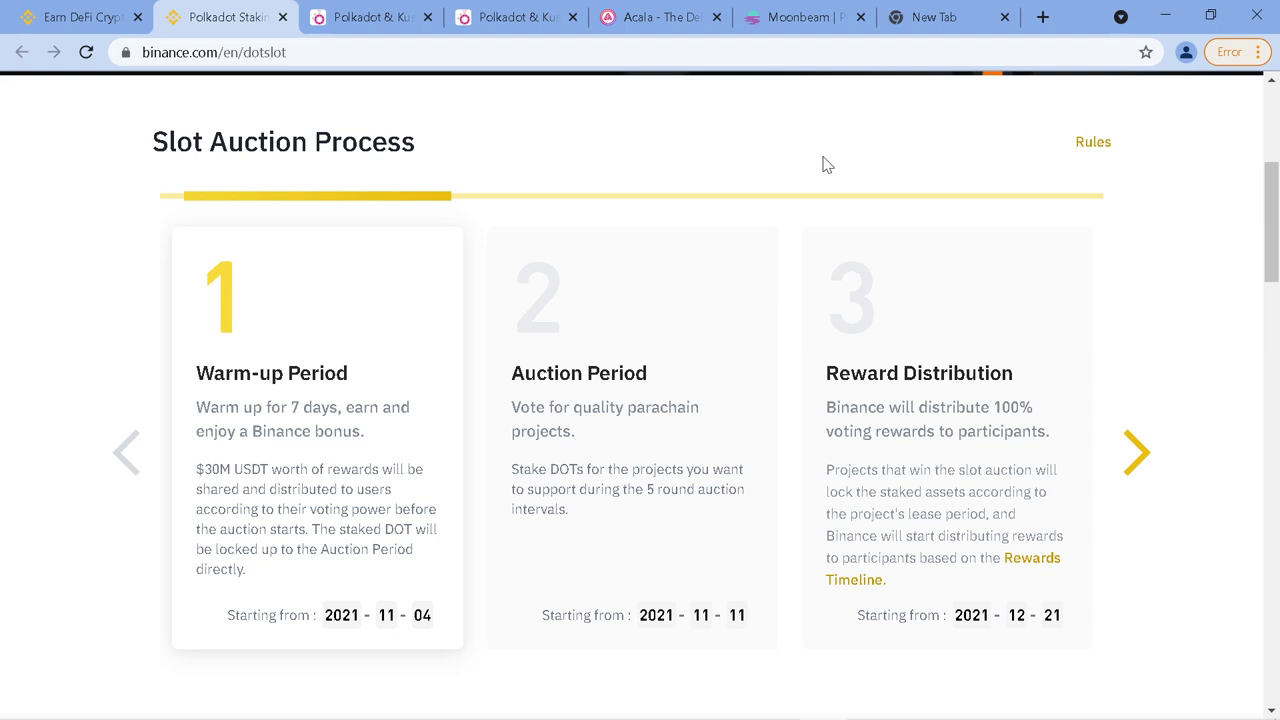
pyautogui.scroll(-3, 1060, 297)
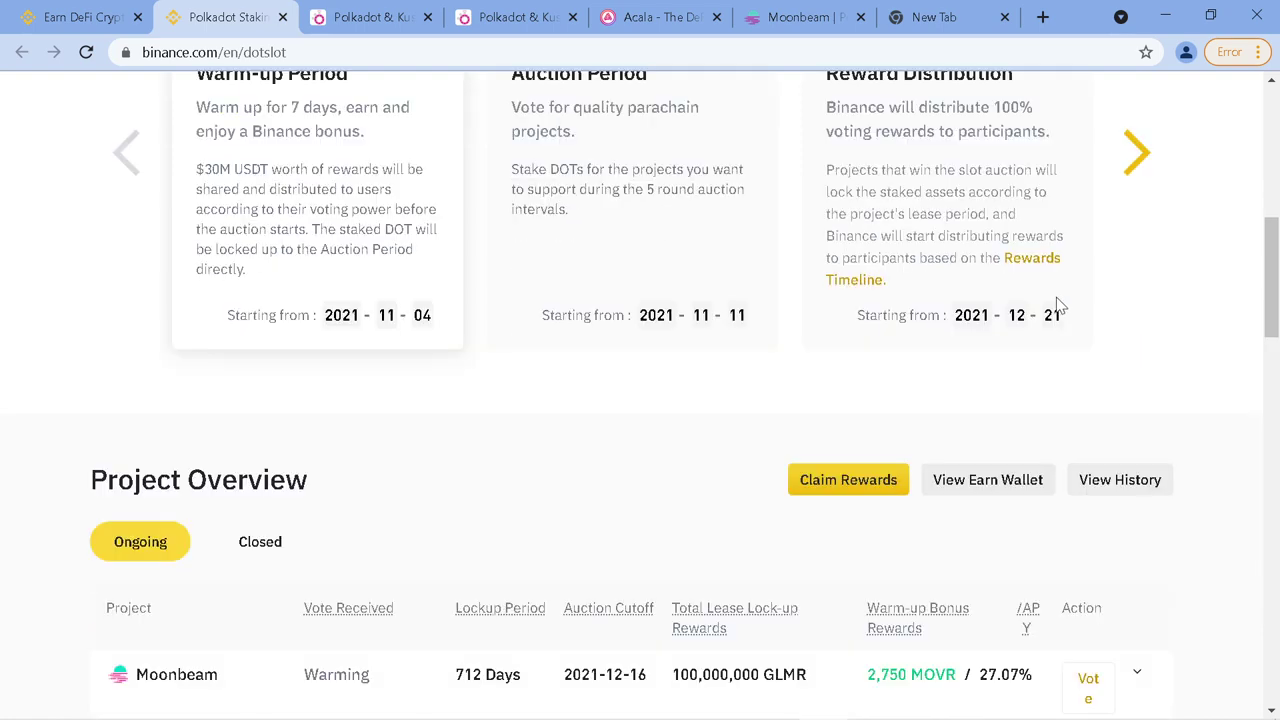
pyautogui.scroll(1, 1052, 301)
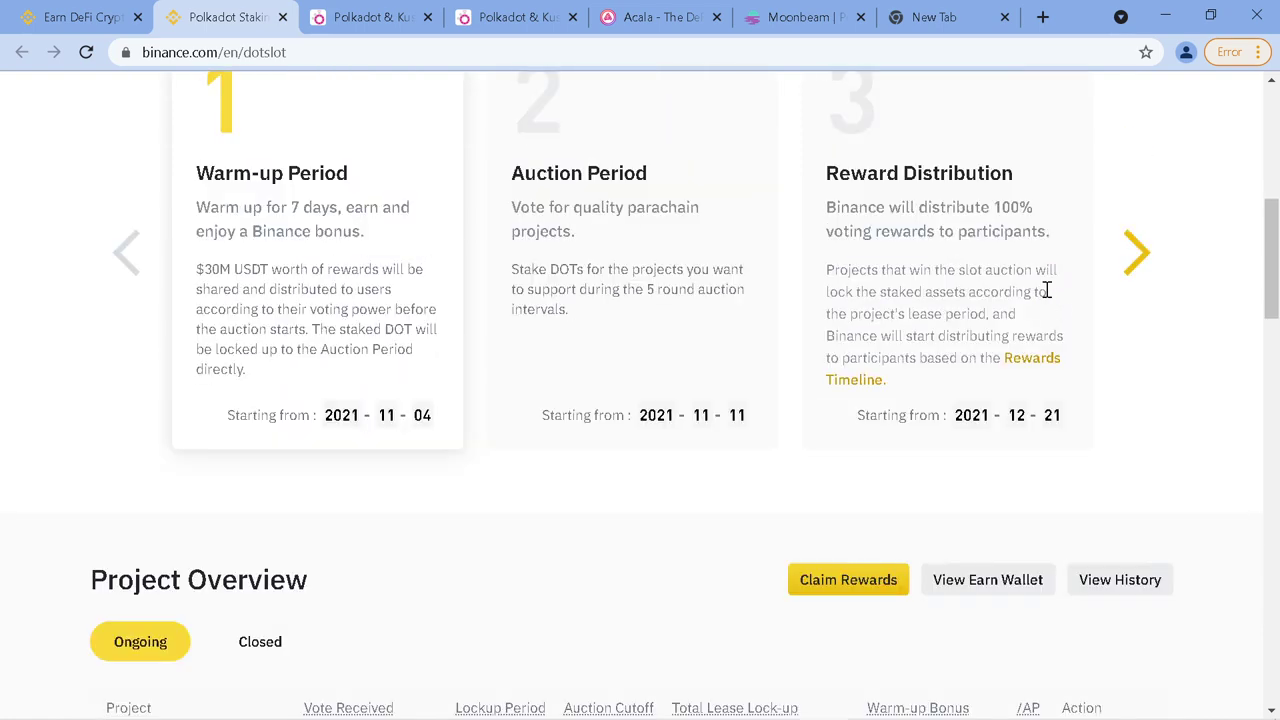
pyautogui.scroll(1, 1045, 290)
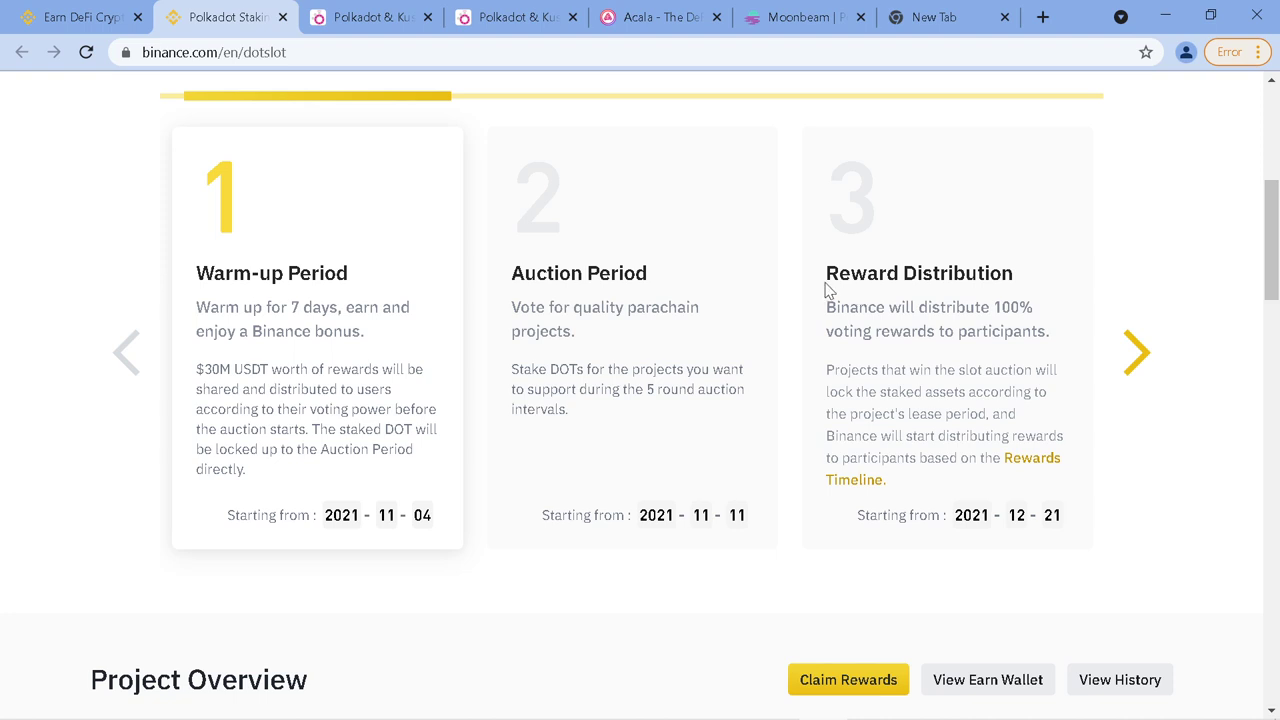
pyautogui.scroll(-1, 886, 312)
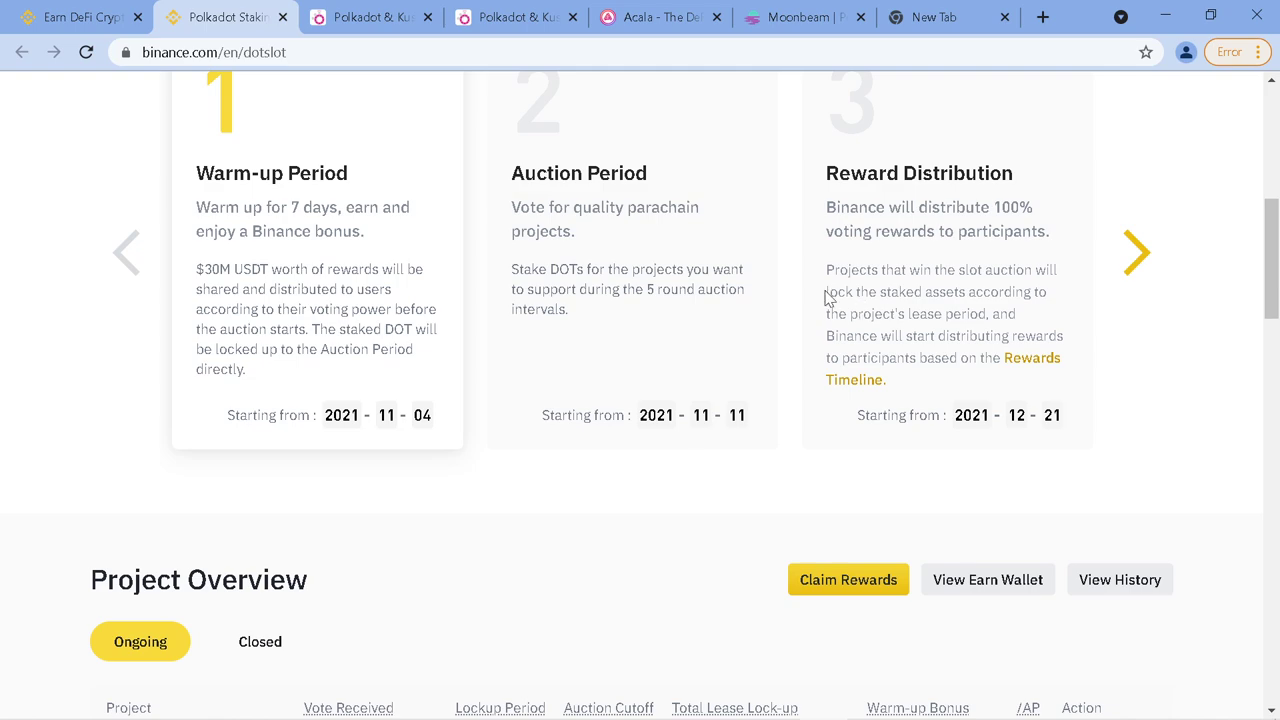
# Read down the acala.network homepage's DeFi, ACA, Karura and partner sections, then return to Binance Earn
pyautogui.click(645, 27)
pyautogui.scroll(-2, 835, 290)
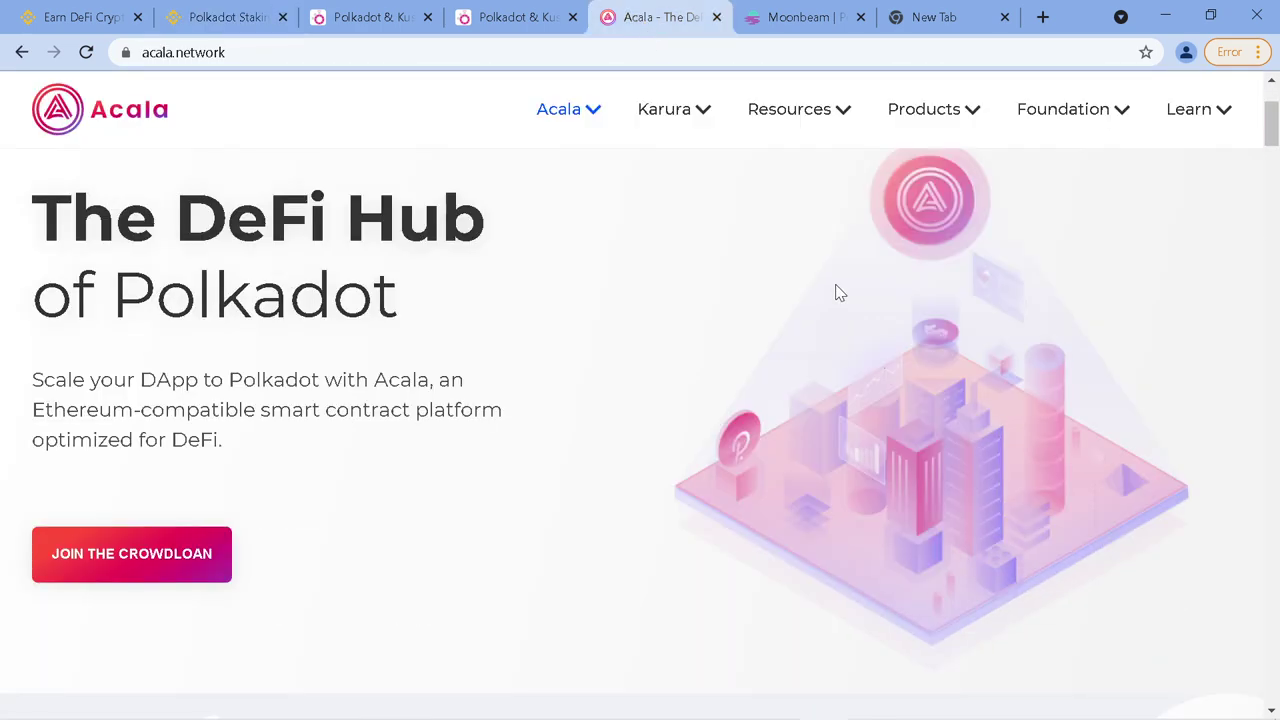
pyautogui.scroll(-1, 840, 292)
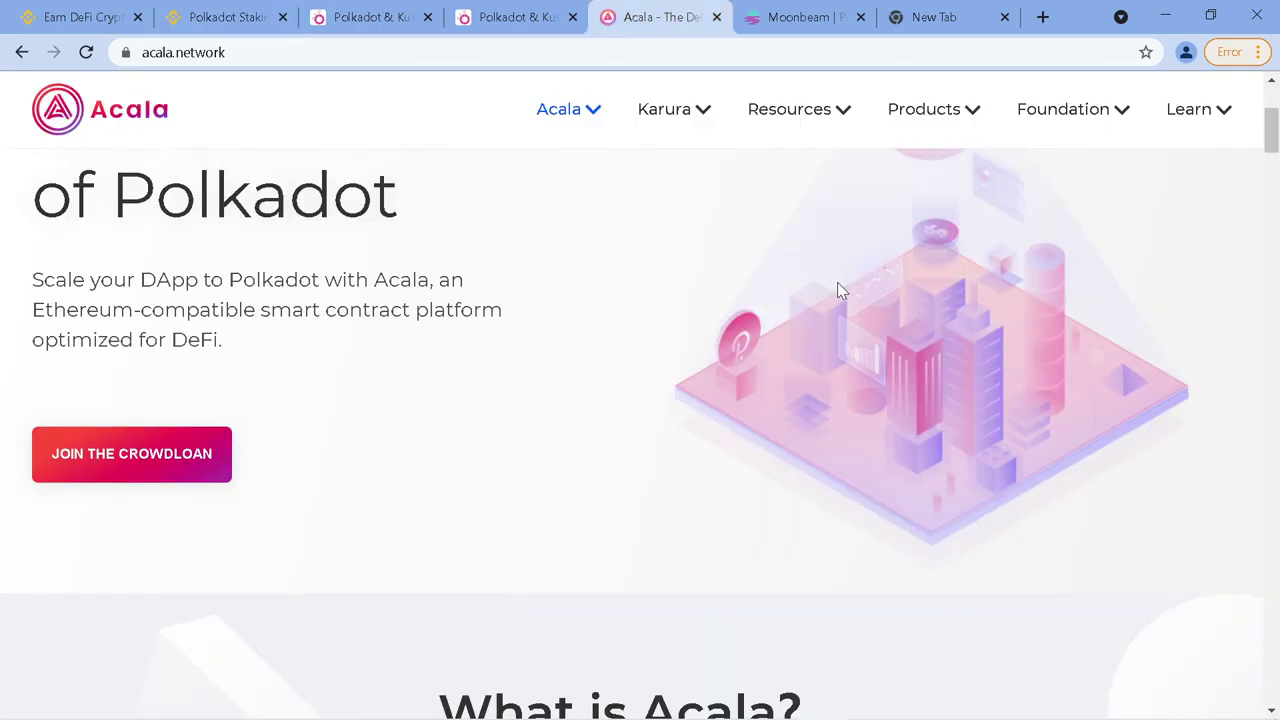
pyautogui.scroll(-2, 840, 290)
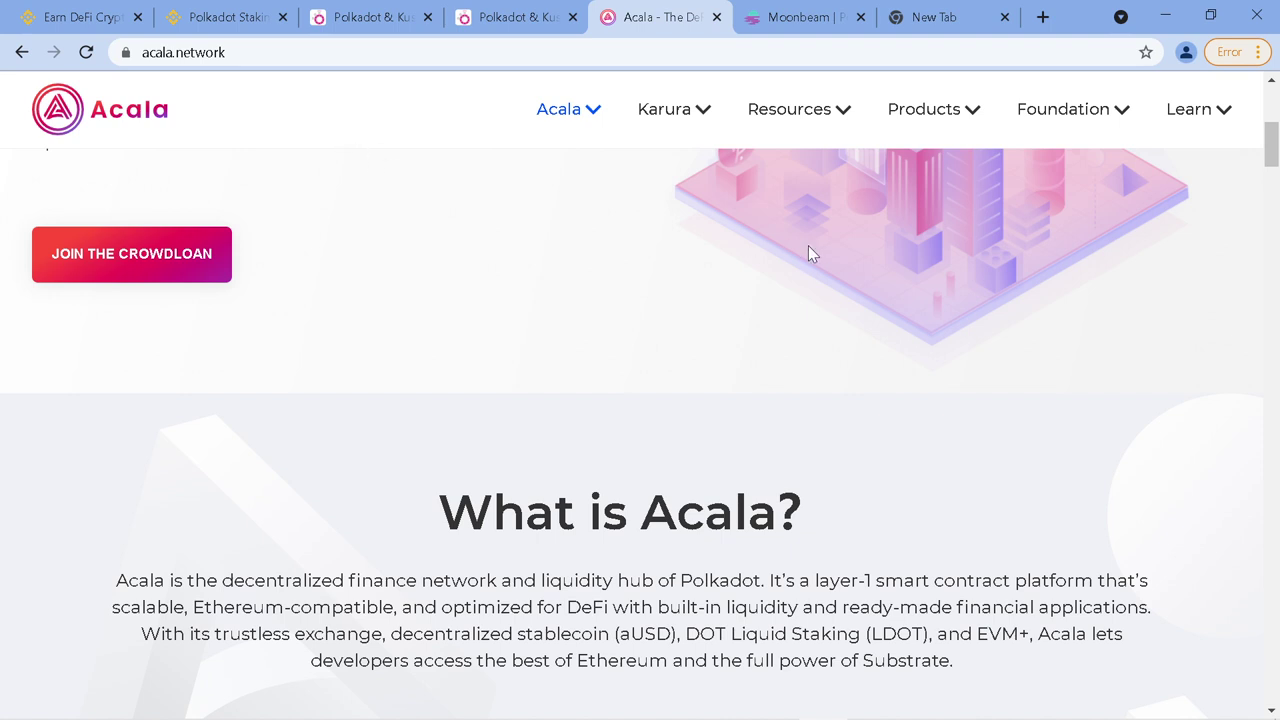
pyautogui.scroll(-10, 840, 368)
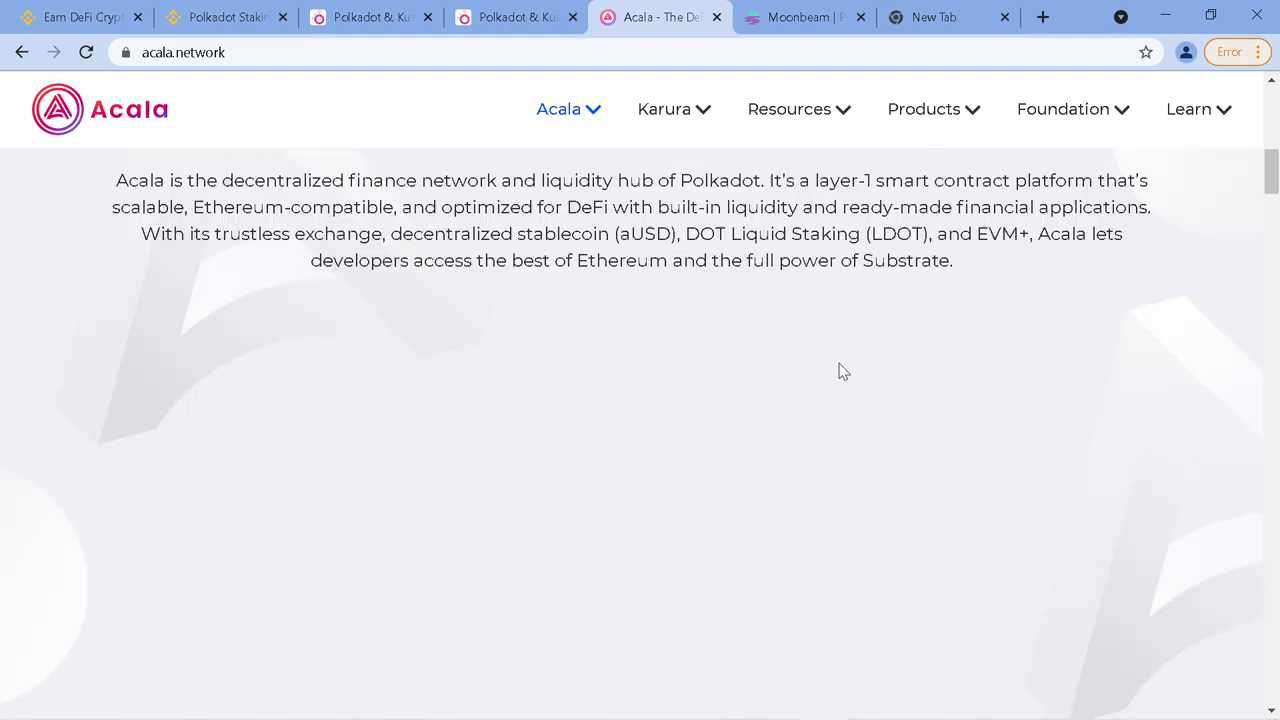
pyautogui.scroll(-3, 840, 375)
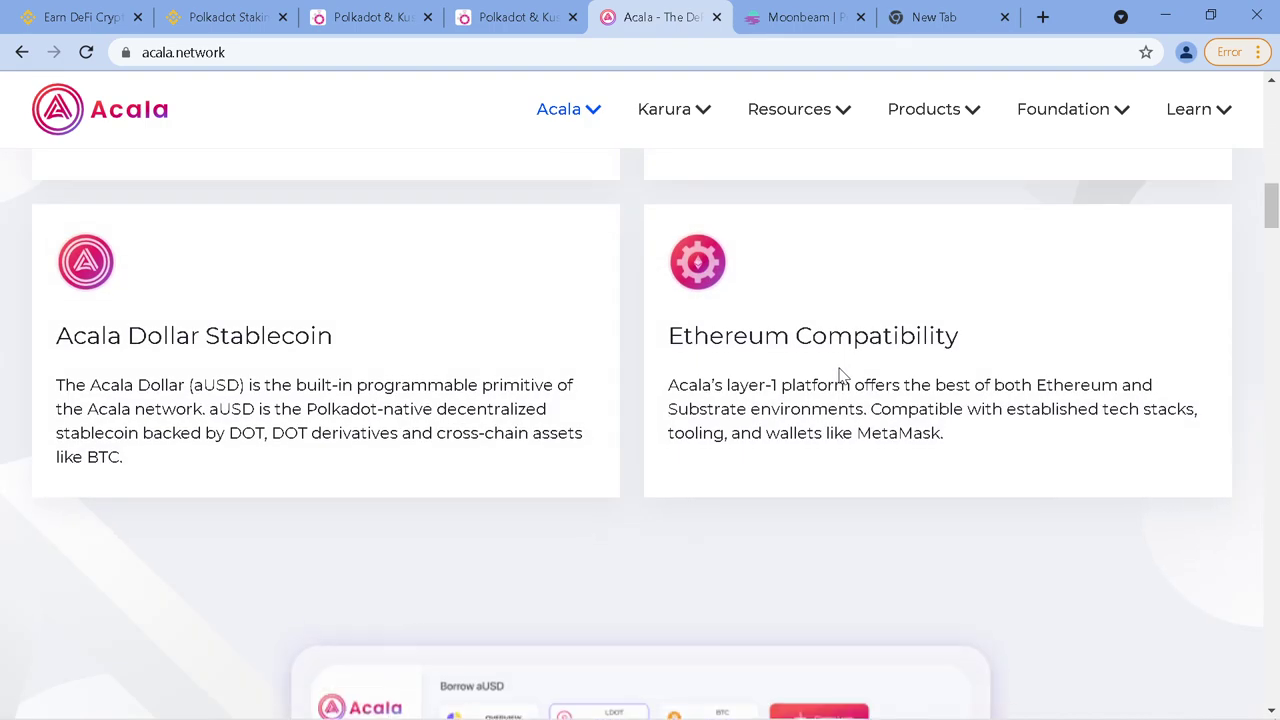
pyautogui.scroll(-2, 842, 376)
pyautogui.scroll(-1, 842, 377)
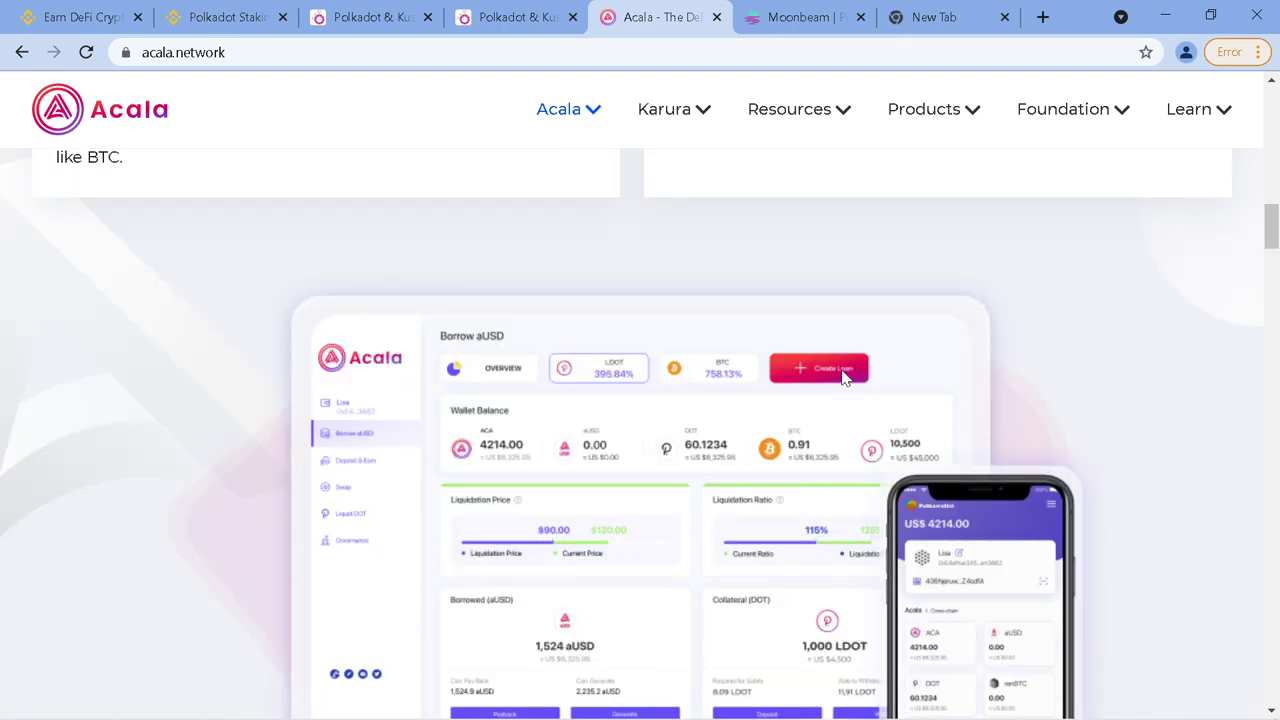
pyautogui.scroll(-1, 842, 377)
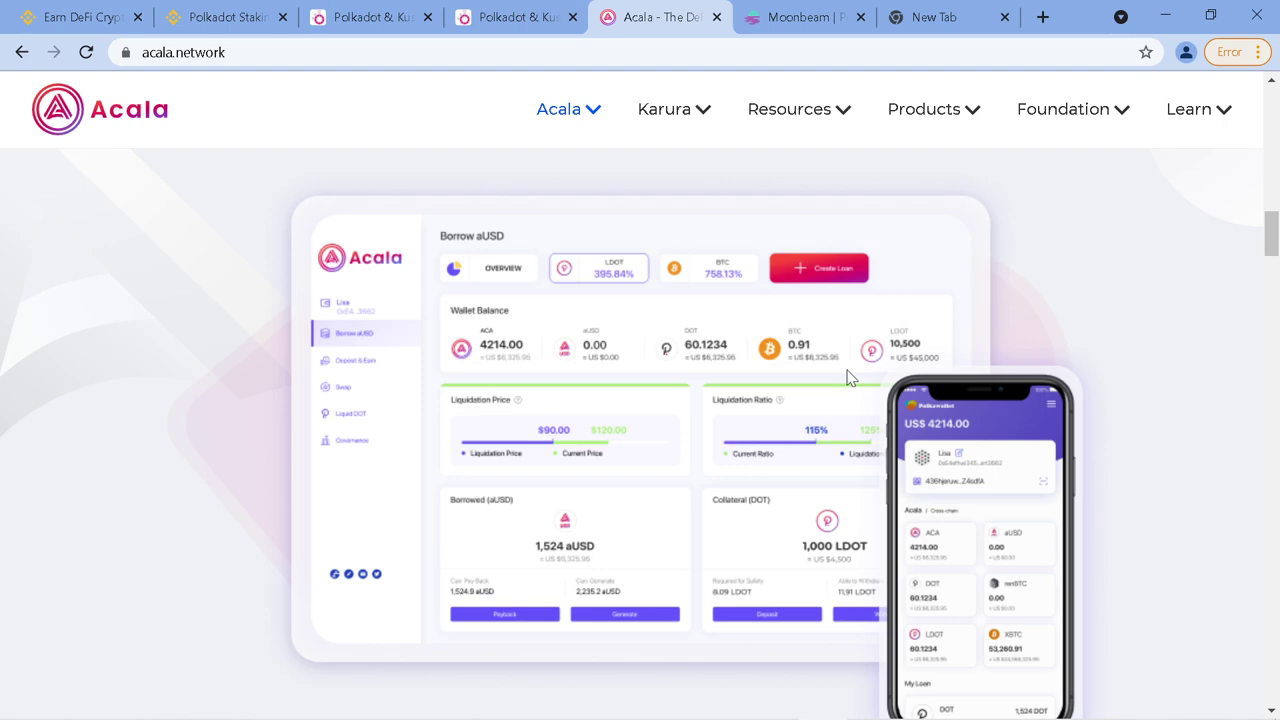
pyautogui.scroll(-1, 846, 375)
pyautogui.scroll(-10, 968, 408)
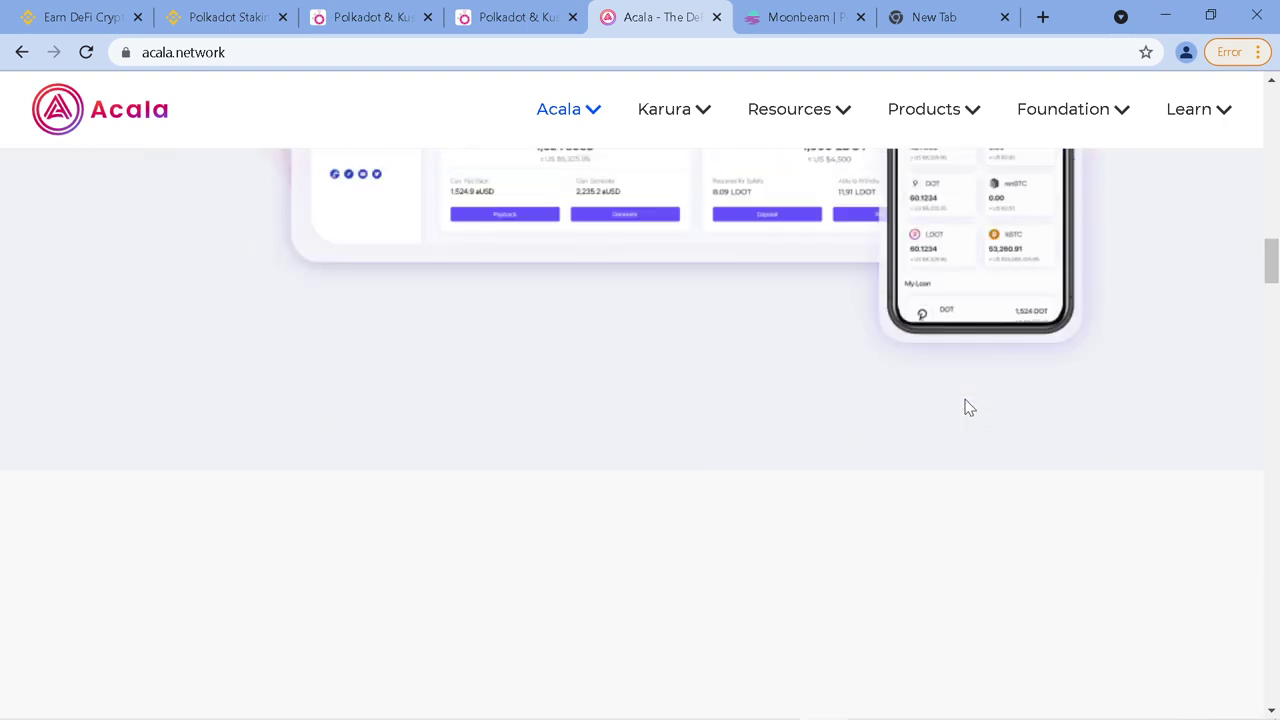
pyautogui.scroll(-9, 960, 408)
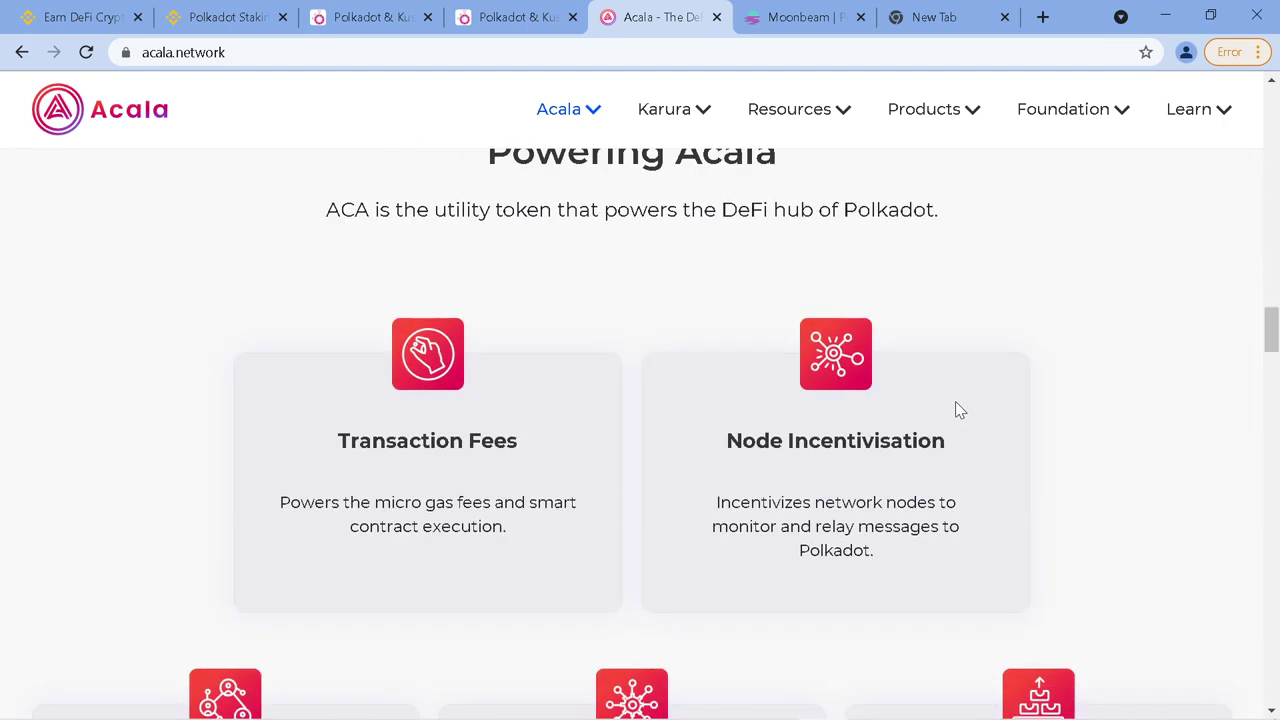
pyautogui.scroll(-2, 957, 407)
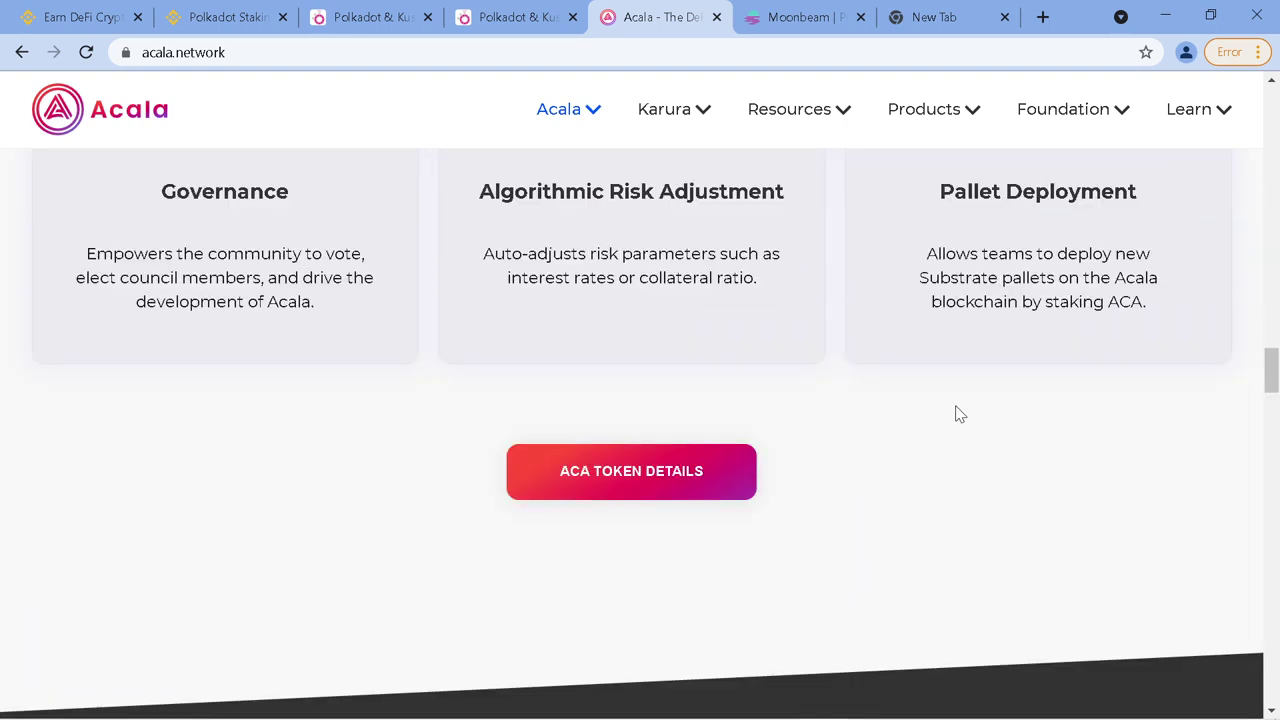
pyautogui.scroll(-1, 958, 410)
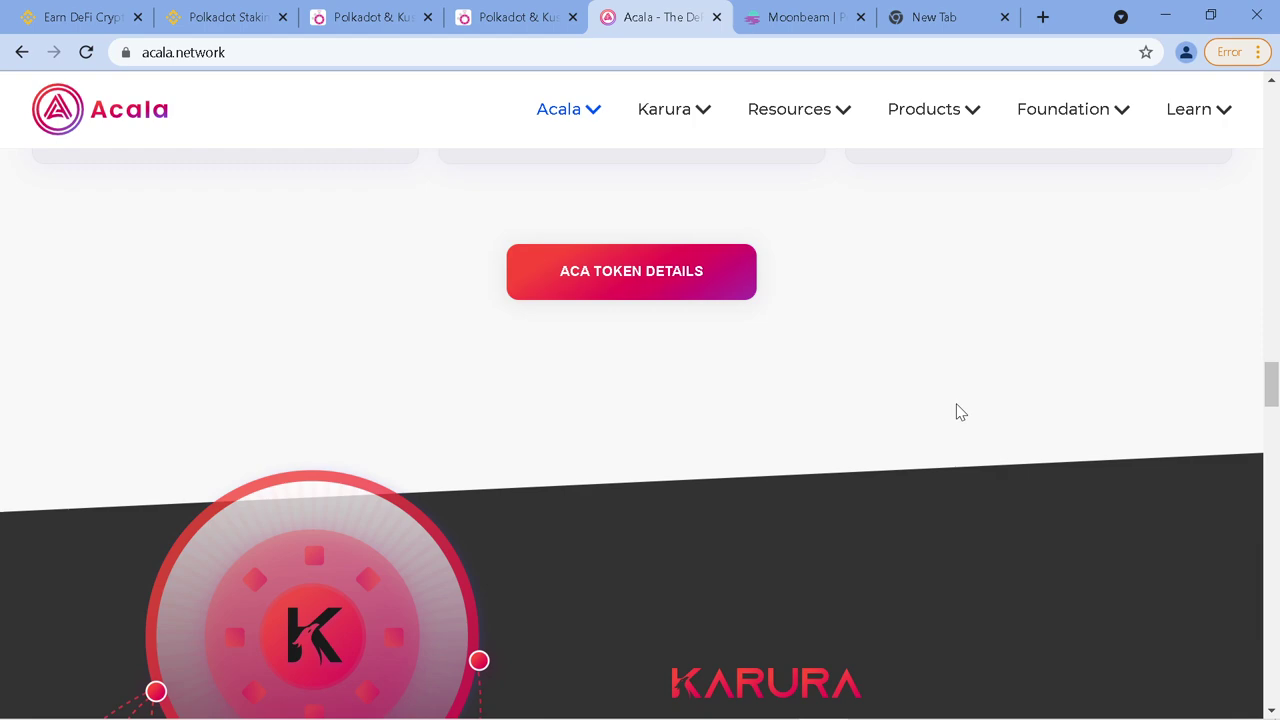
pyautogui.scroll(-2, 957, 418)
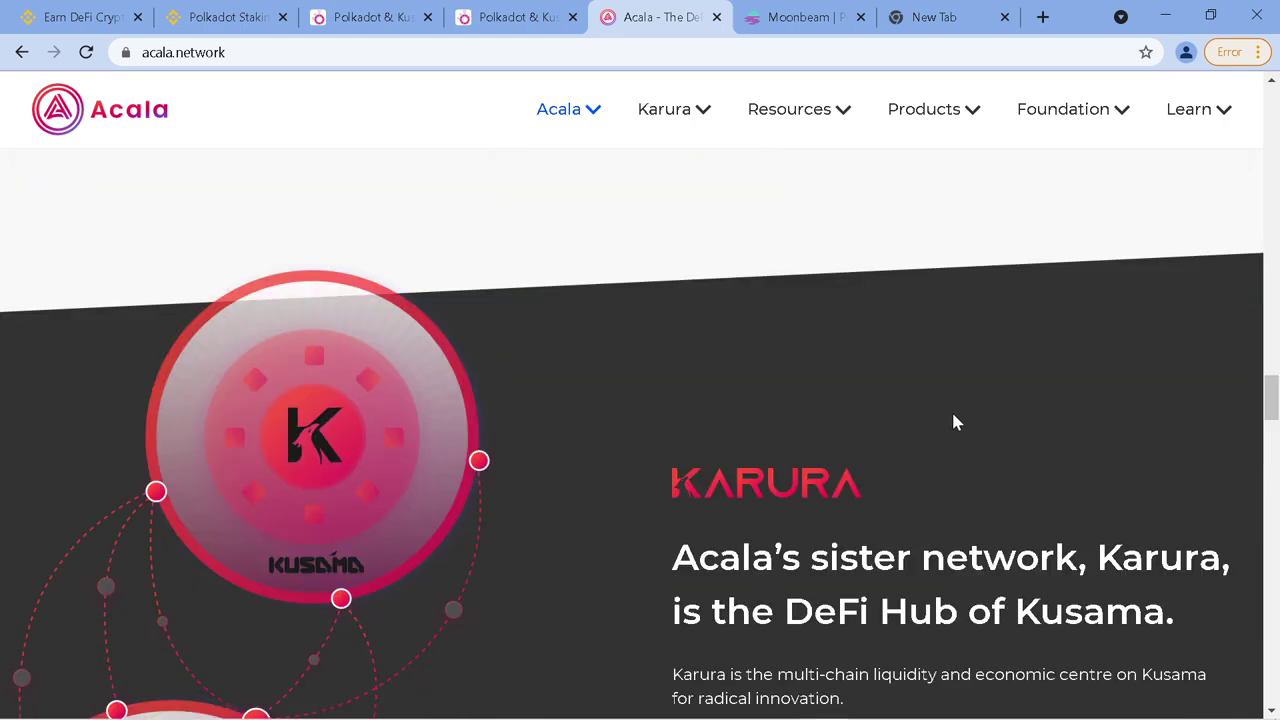
pyautogui.scroll(-5, 952, 430)
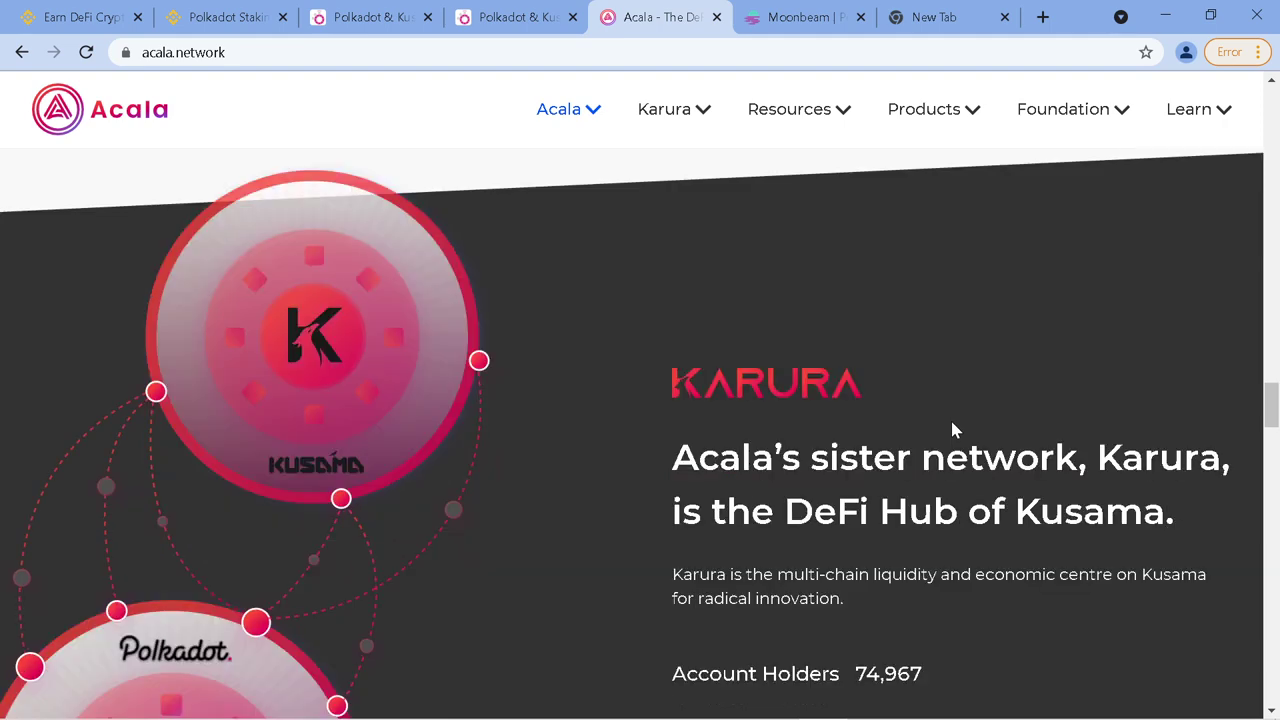
pyautogui.scroll(-9, 952, 430)
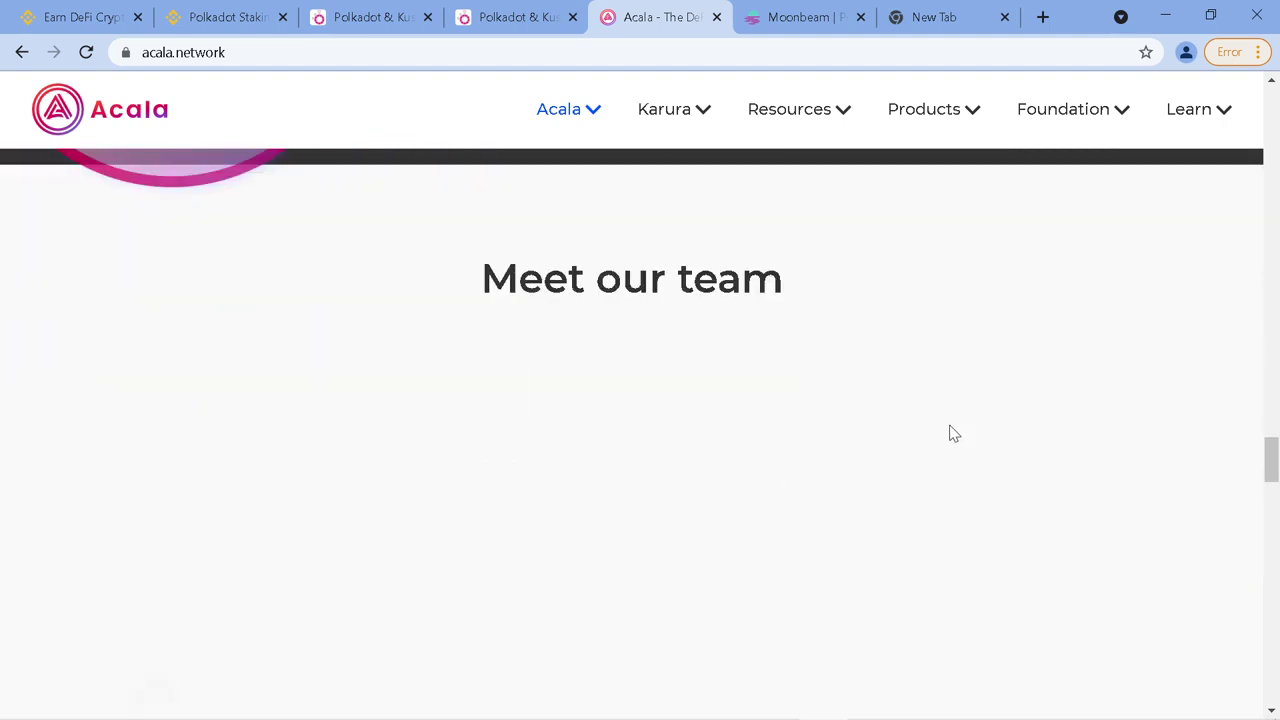
pyautogui.scroll(-7, 952, 437)
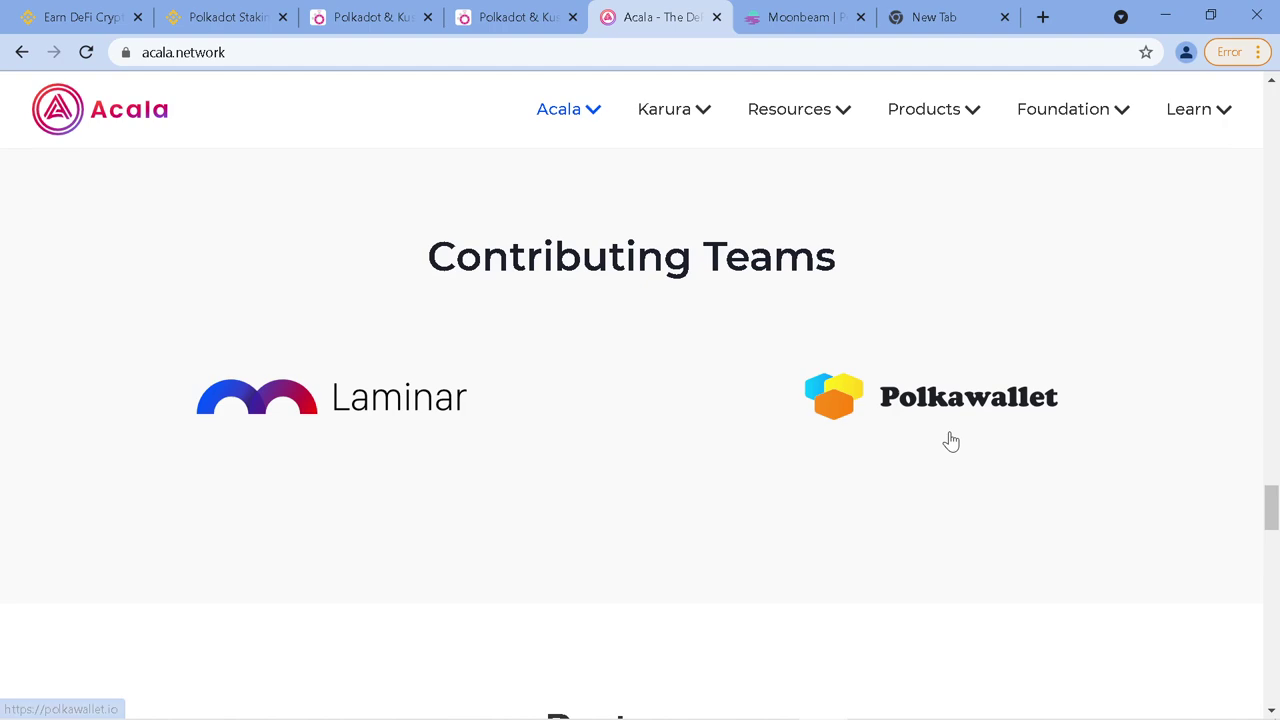
pyautogui.scroll(-10, 952, 441)
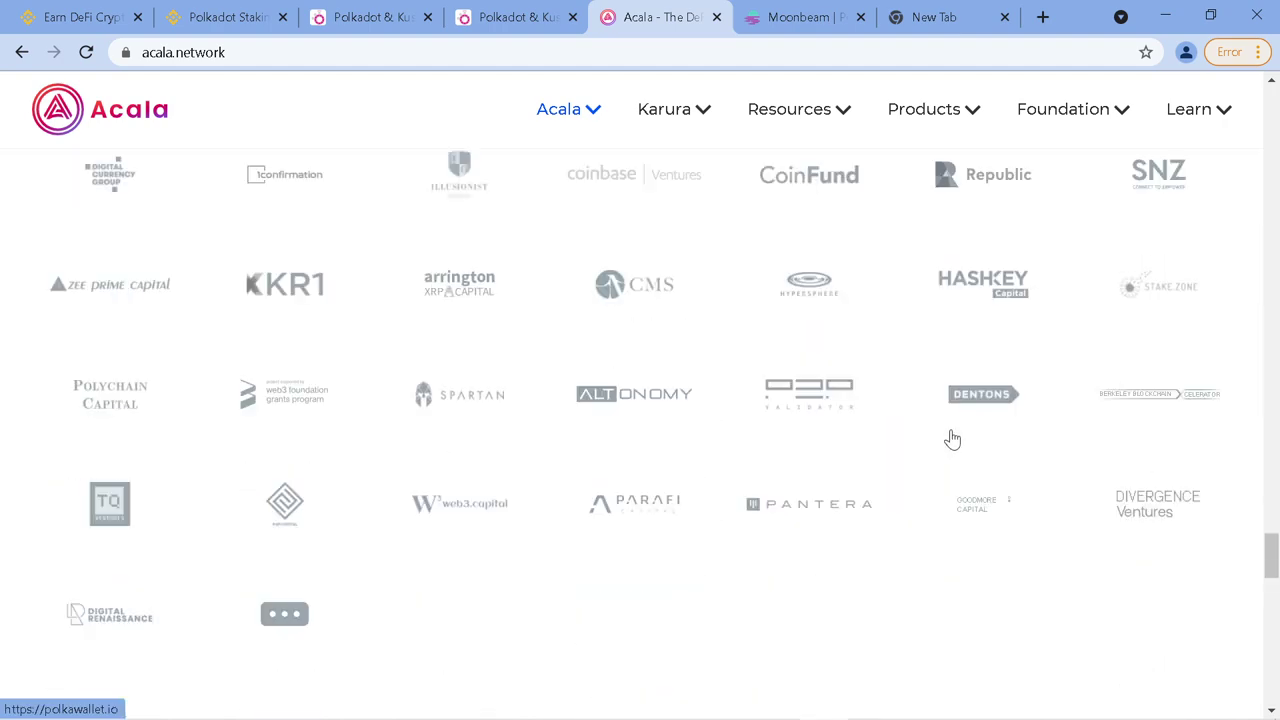
pyautogui.scroll(-1, 960, 449)
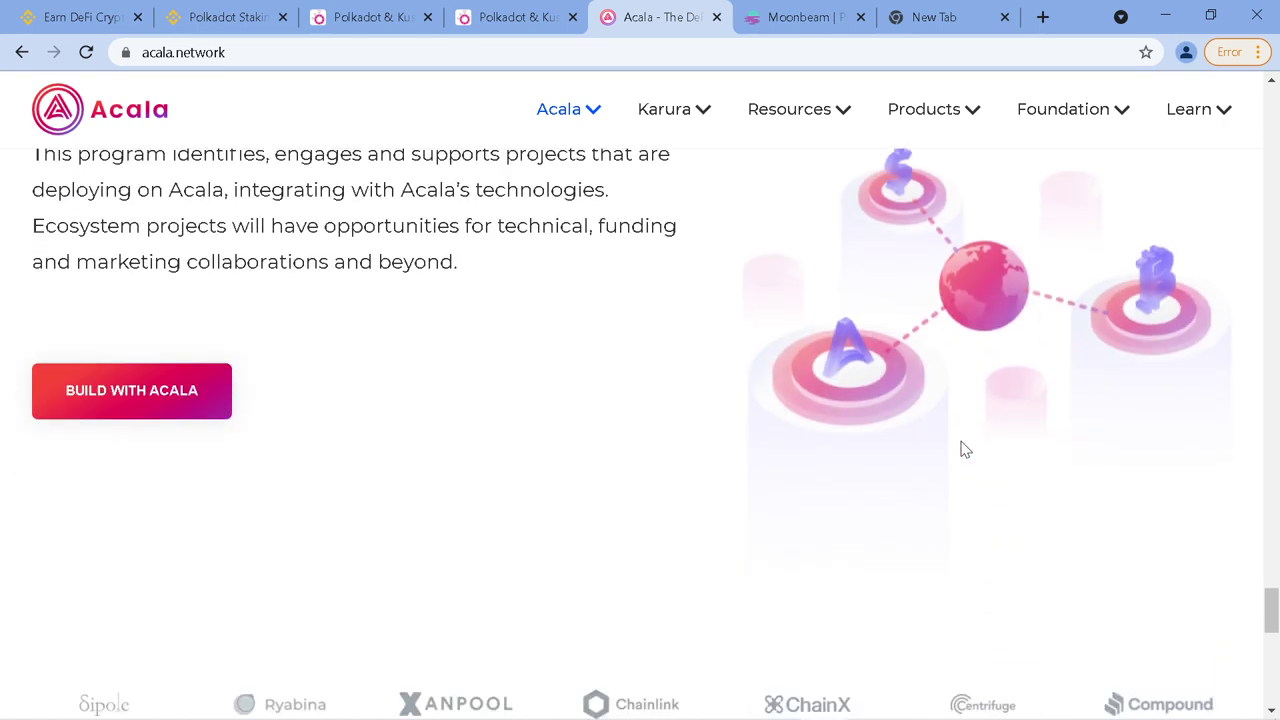
pyautogui.scroll(15, 954, 448)
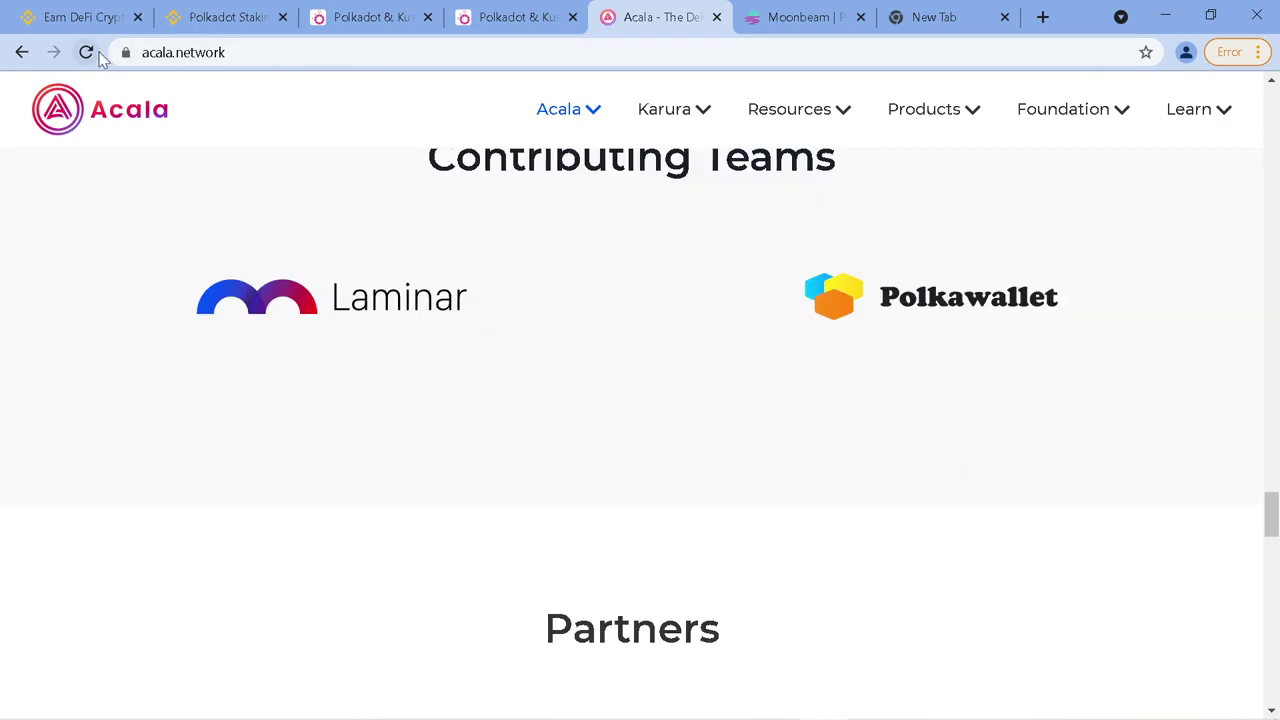
pyautogui.click(82, 22)
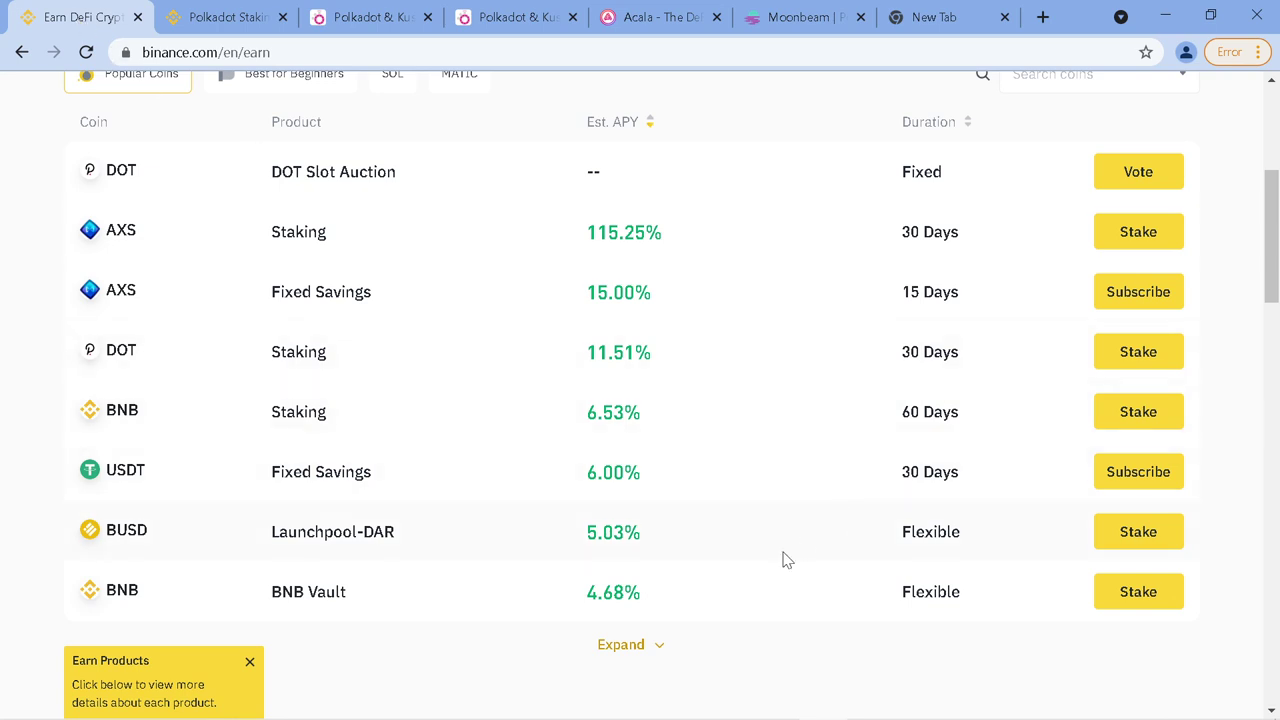
# Scroll the Binance Earn product table to view DOT Slot Auction, staking and savings offers
pyautogui.scroll(3, 757, 578)
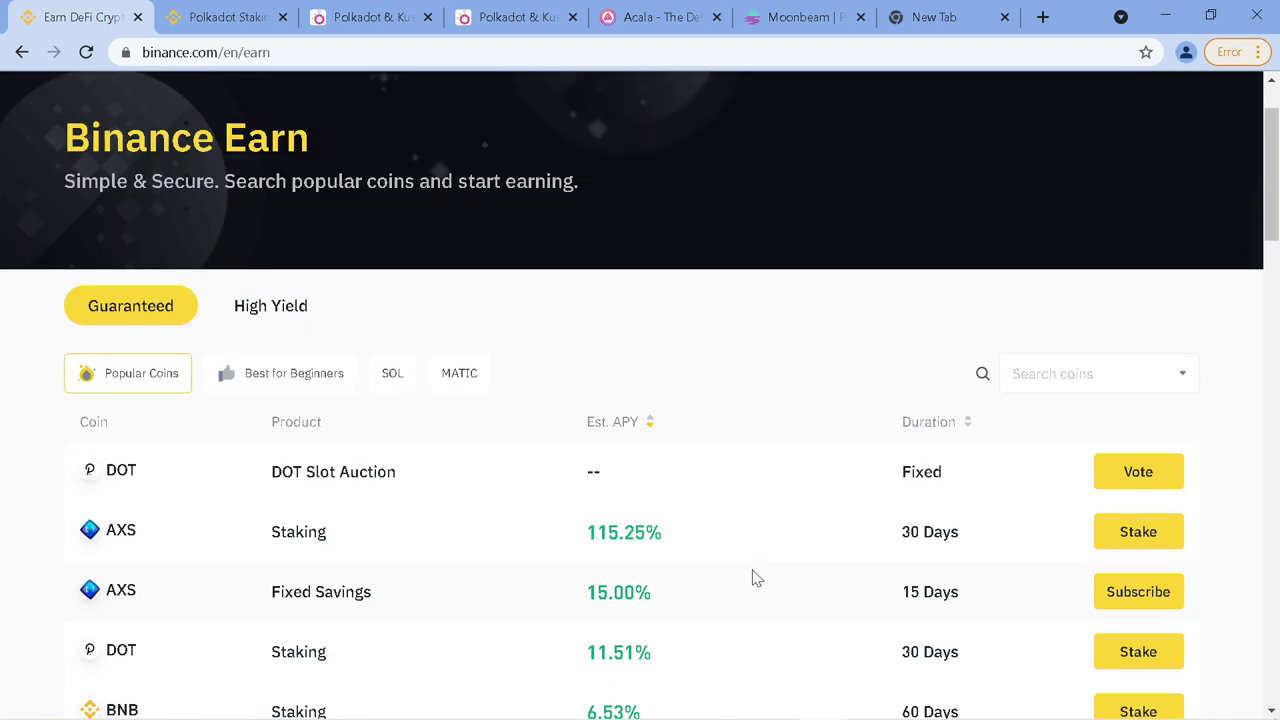
pyautogui.scroll(-1, 757, 578)
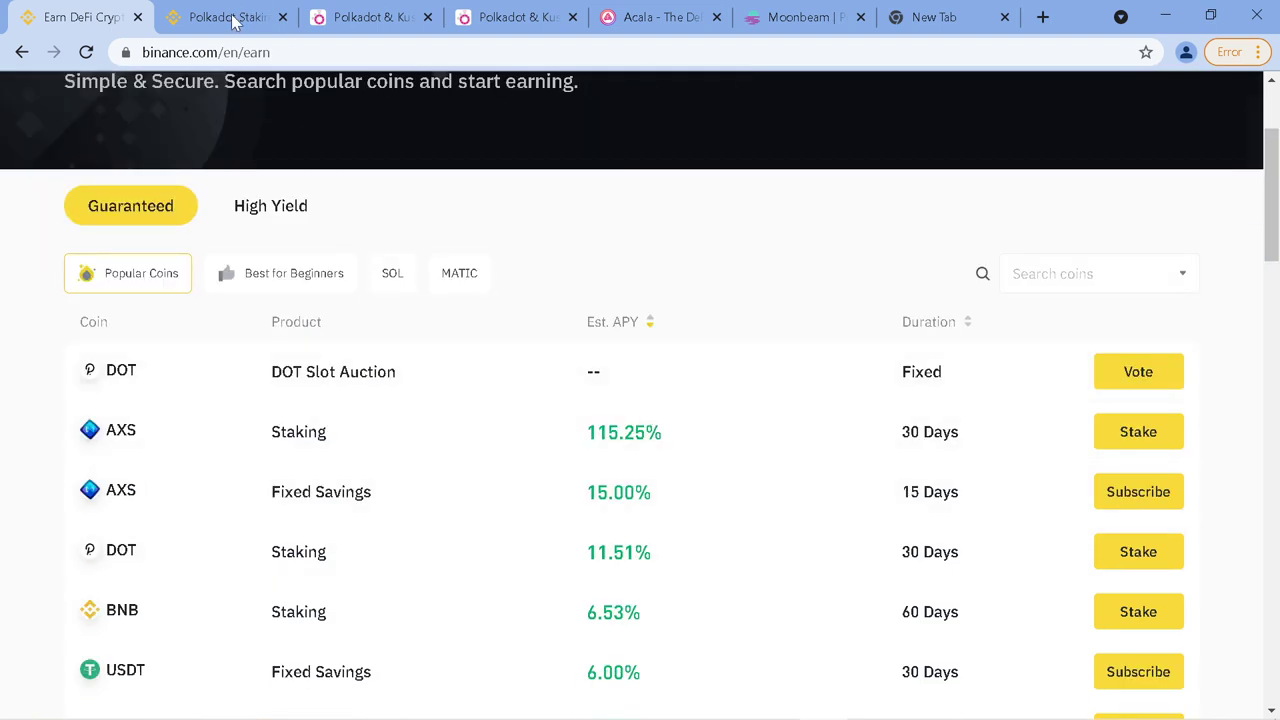
pyautogui.click(232, 18)
pyautogui.scroll(-1, 530, 535)
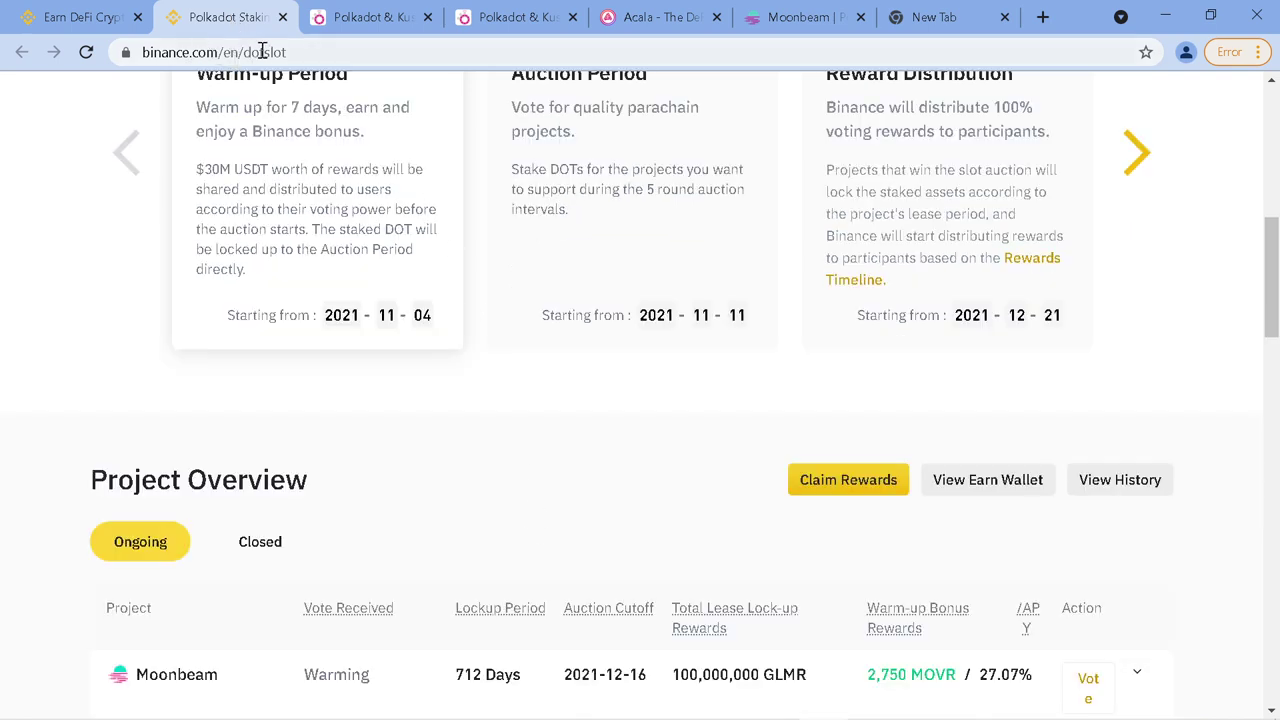
pyautogui.scroll(-4, 566, 325)
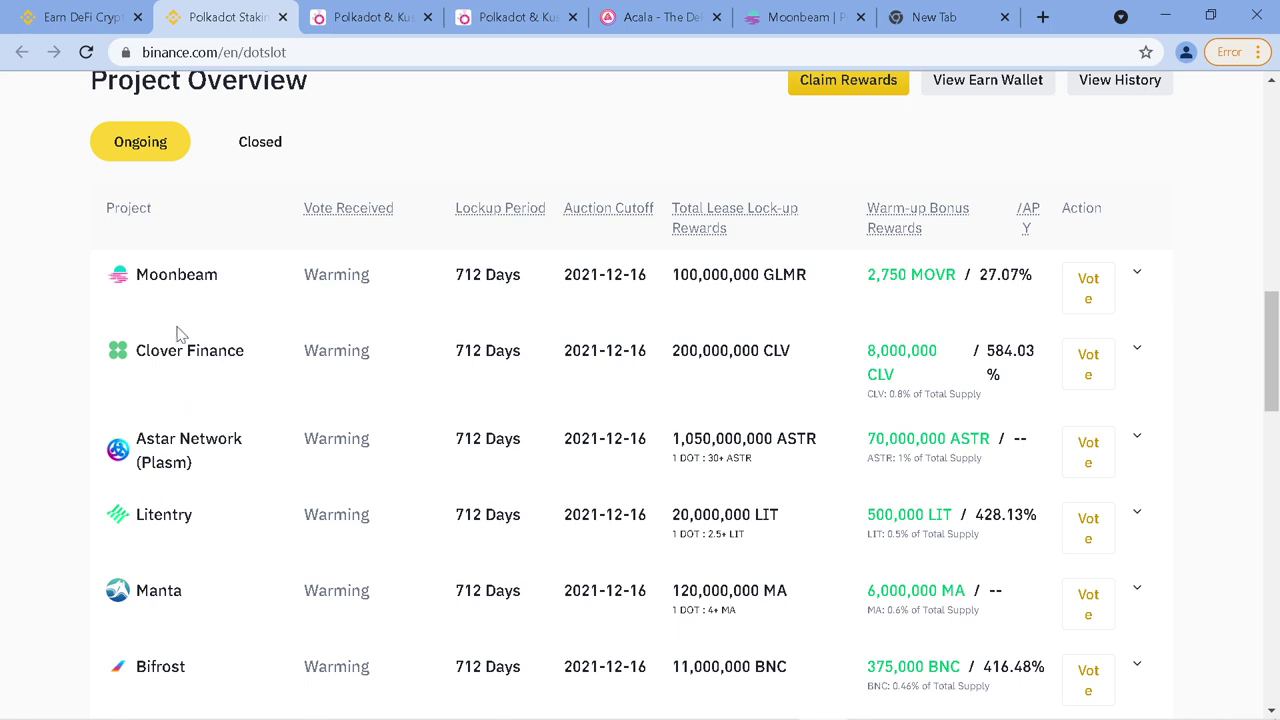
pyautogui.scroll(-1, 176, 328)
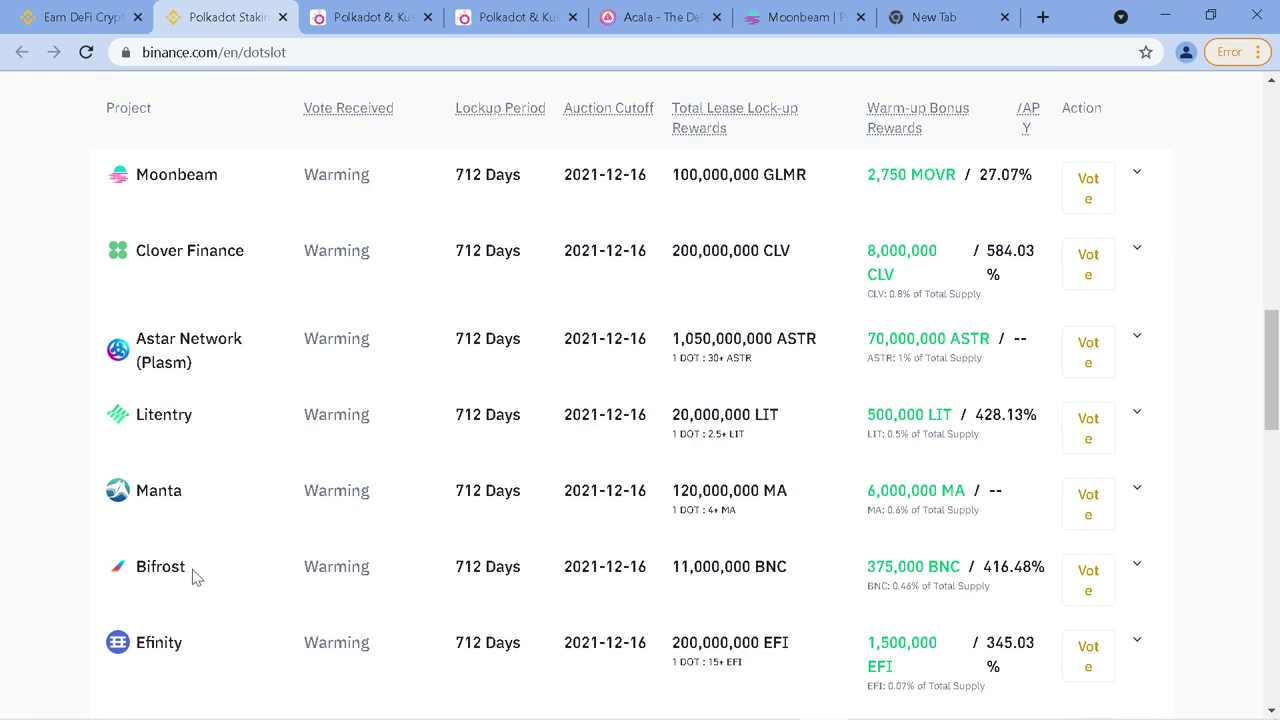
pyautogui.moveTo(192, 569); pyautogui.dragTo(118, 565)
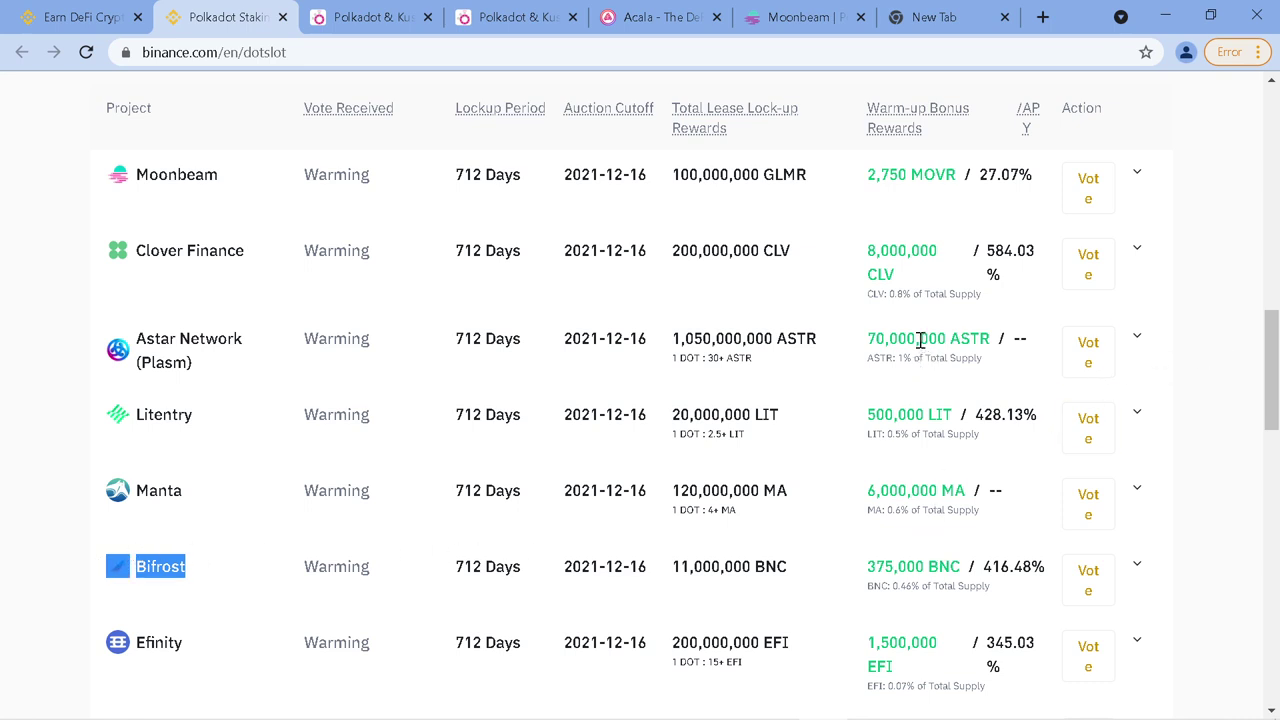
pyautogui.hotkey('ctrl', '-')
pyautogui.click(1218, 403)
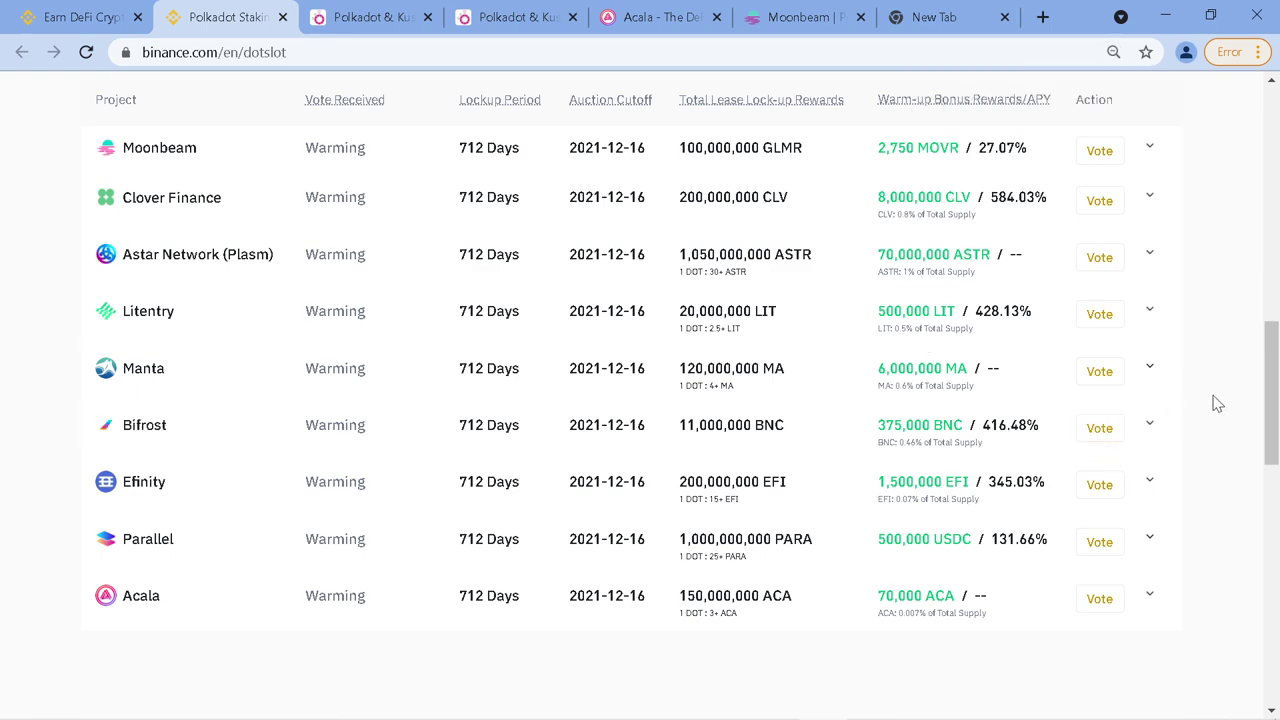
pyautogui.scroll(2, 1218, 401)
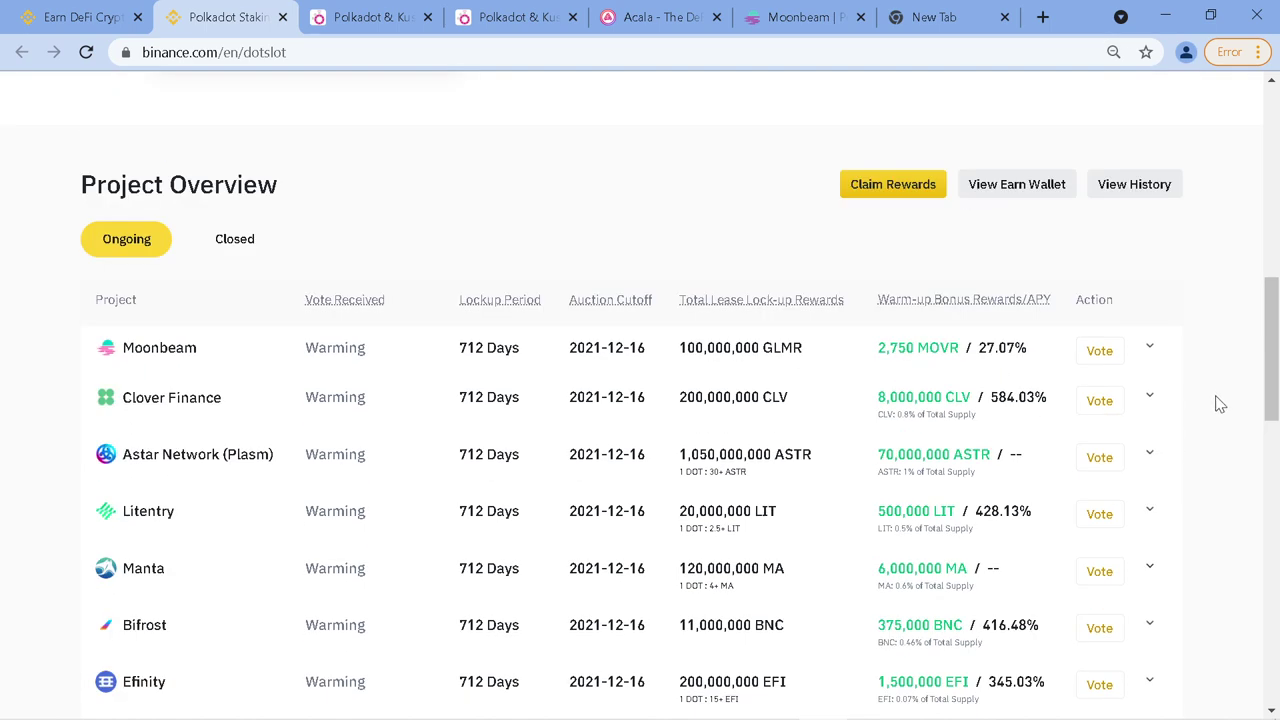
pyautogui.scroll(-1, 1216, 398)
pyautogui.scroll(-1, 1010, 500)
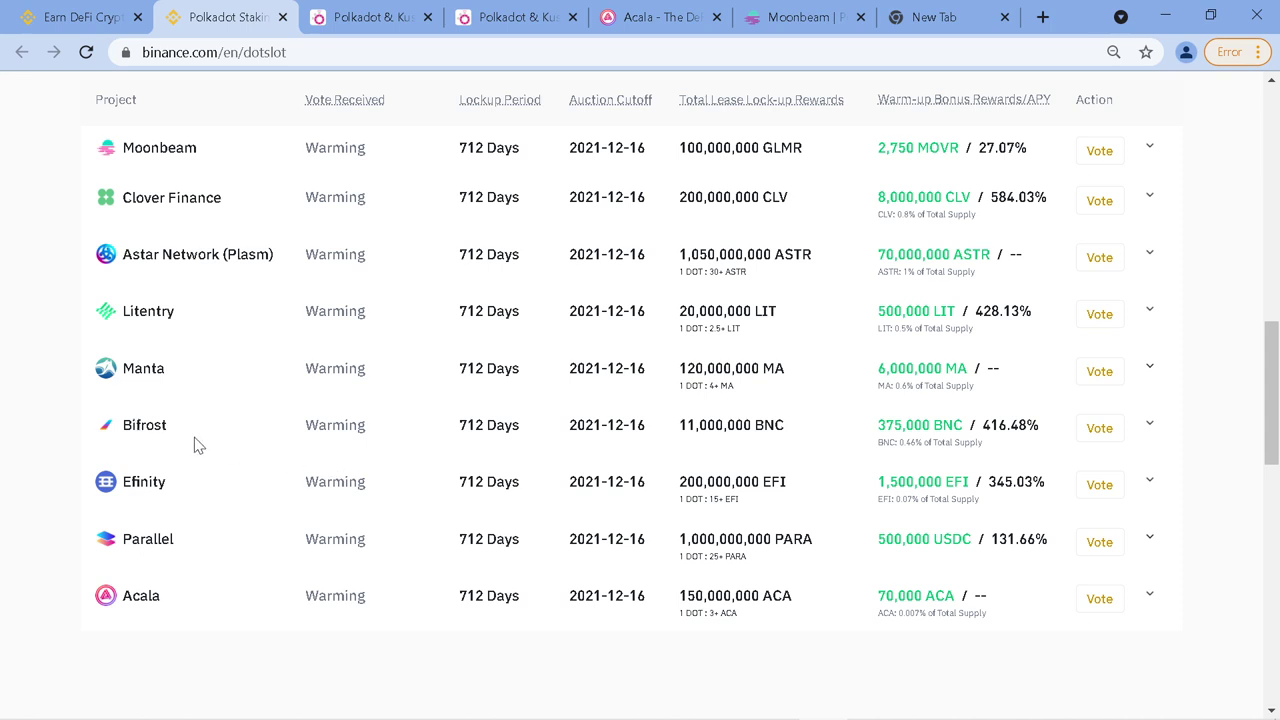
pyautogui.moveTo(172, 430); pyautogui.dragTo(119, 429)
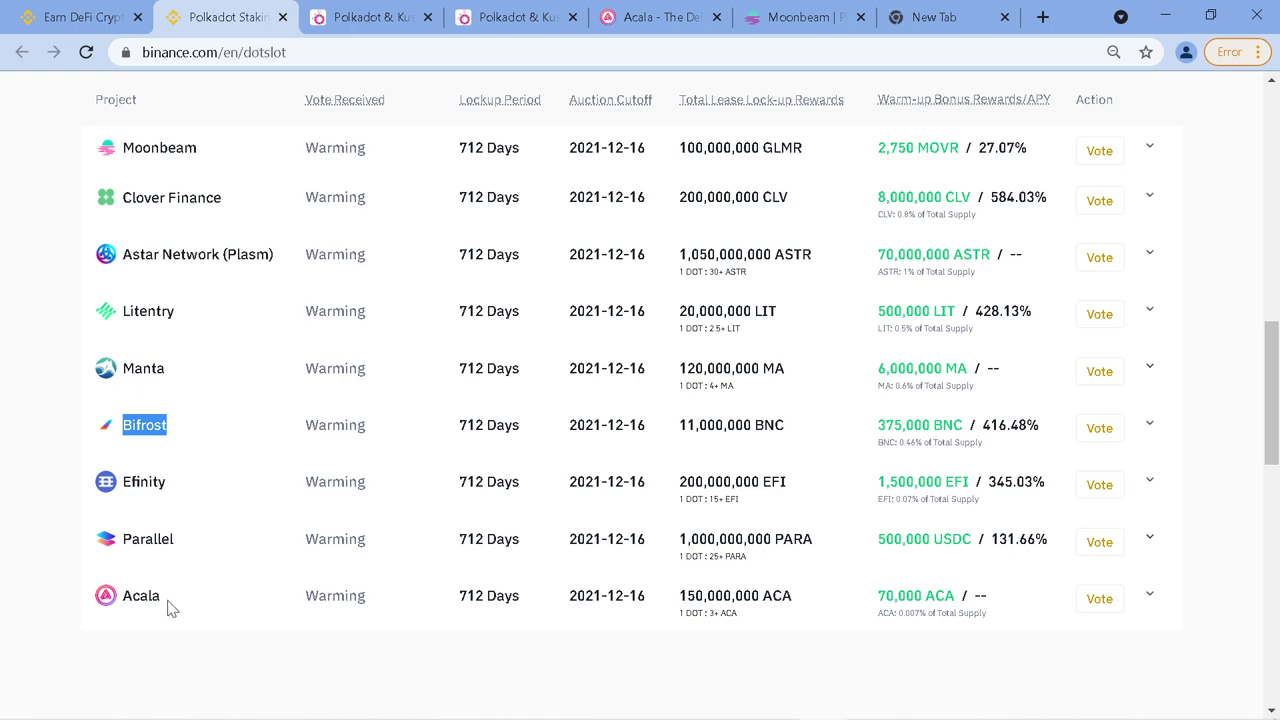
pyautogui.click(203, 645)
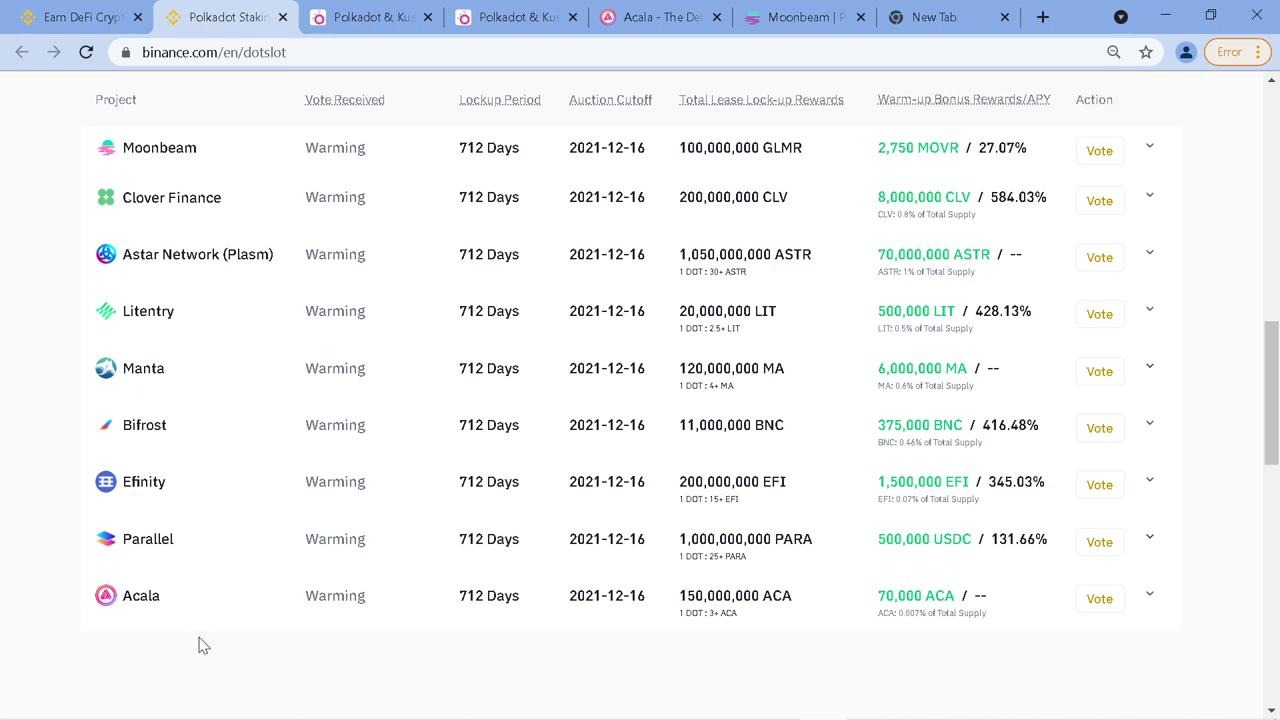
pyautogui.moveTo(177, 606); pyautogui.dragTo(71, 597)
pyautogui.click(174, 605)
pyautogui.scroll(3, 855, 550)
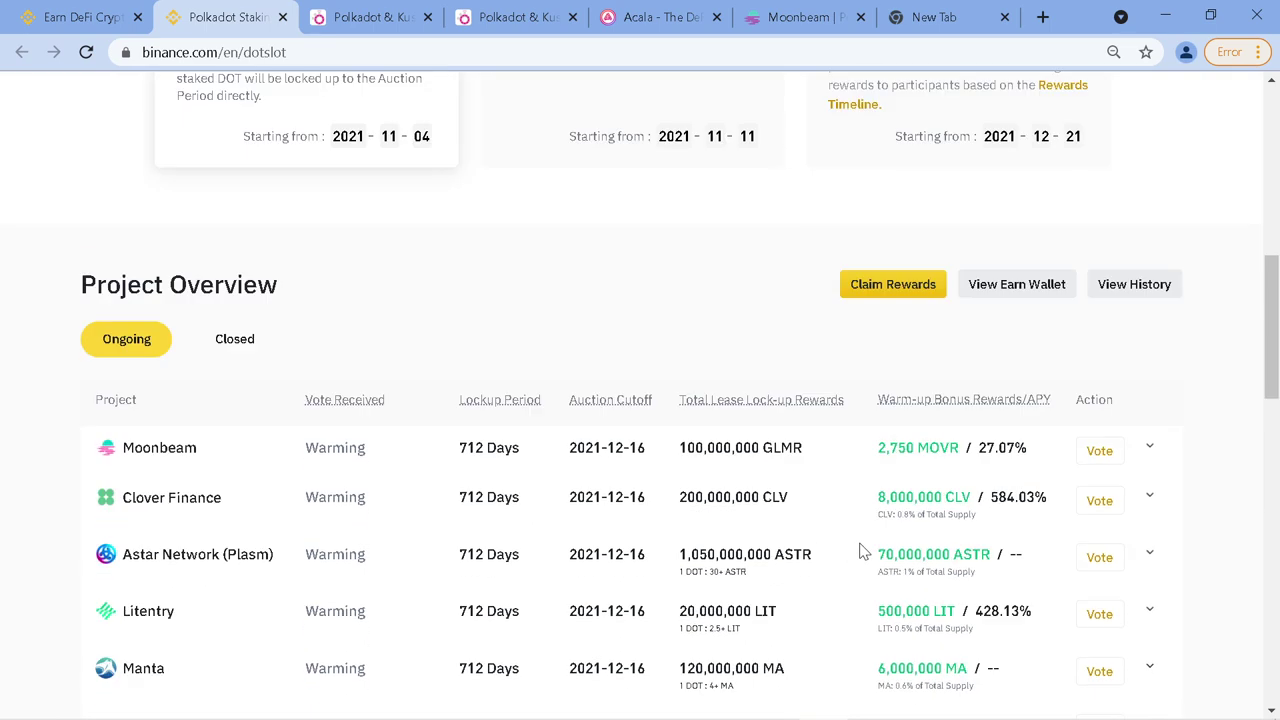
pyautogui.scroll(-1, 860, 555)
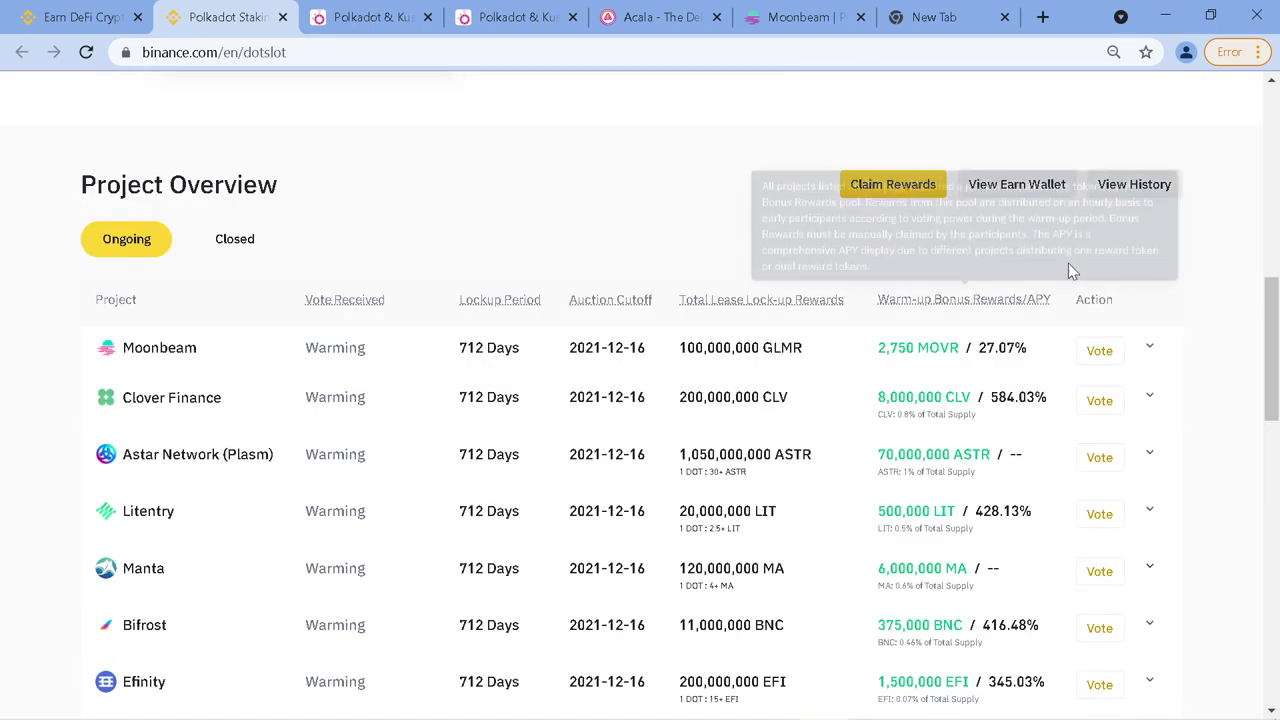
pyautogui.click(1009, 189)
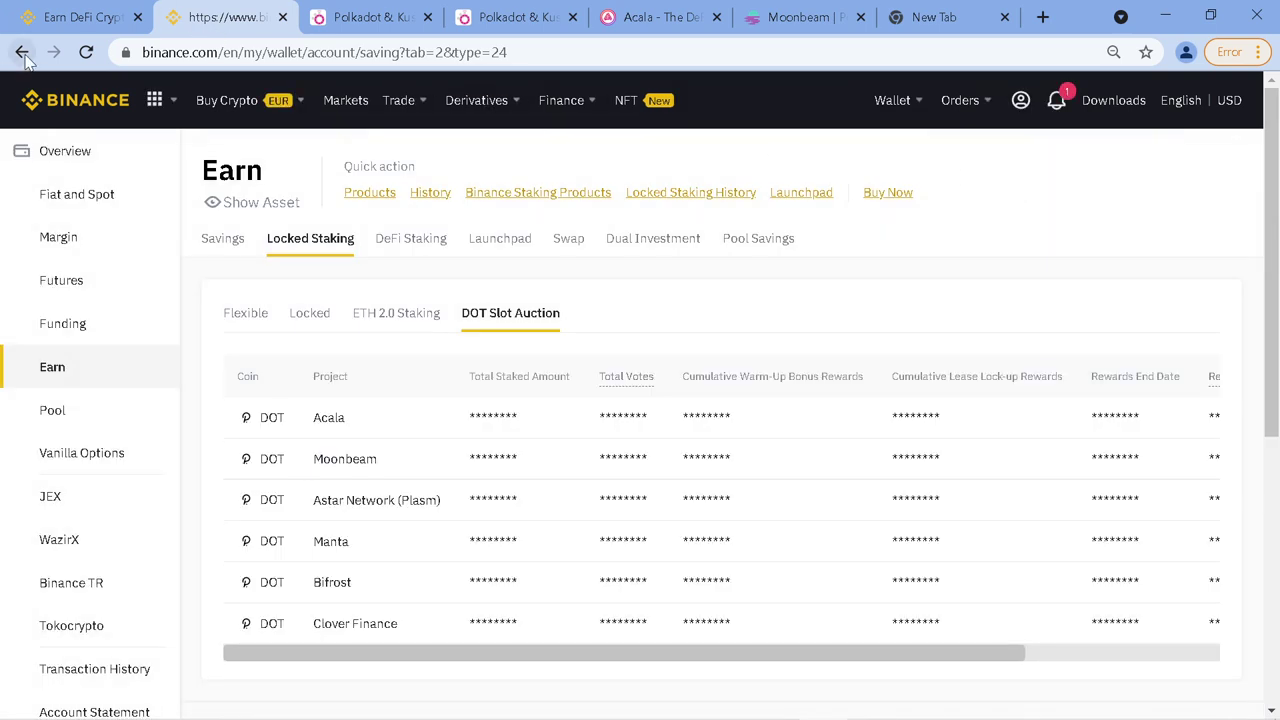
pyautogui.click(22, 52)
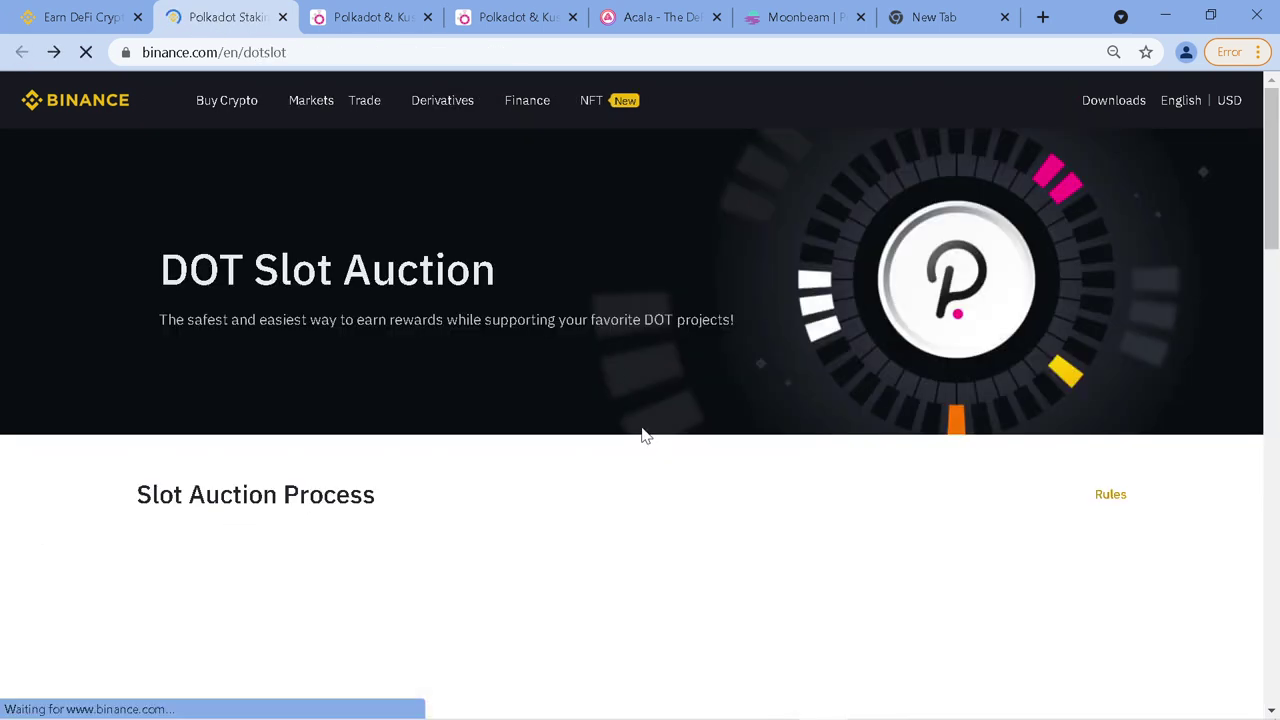
pyautogui.scroll(-5, 644, 437)
pyautogui.scroll(-5, 631, 457)
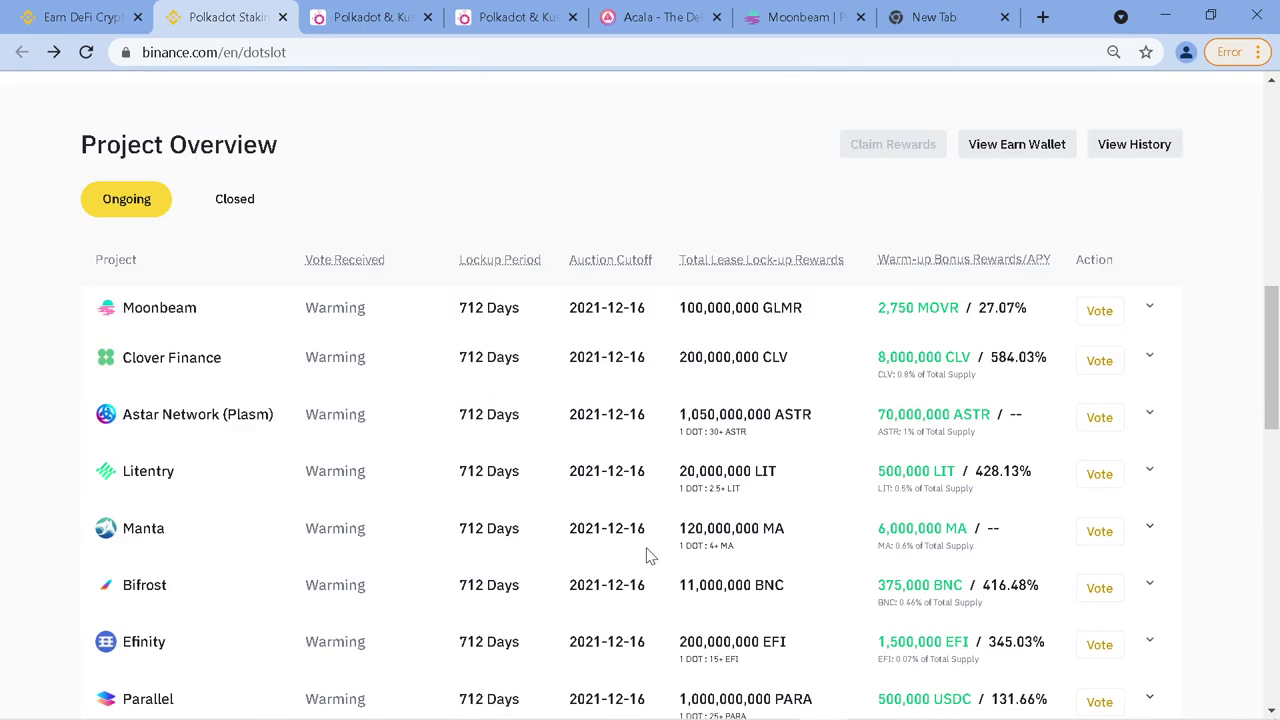
pyautogui.click(1100, 311)
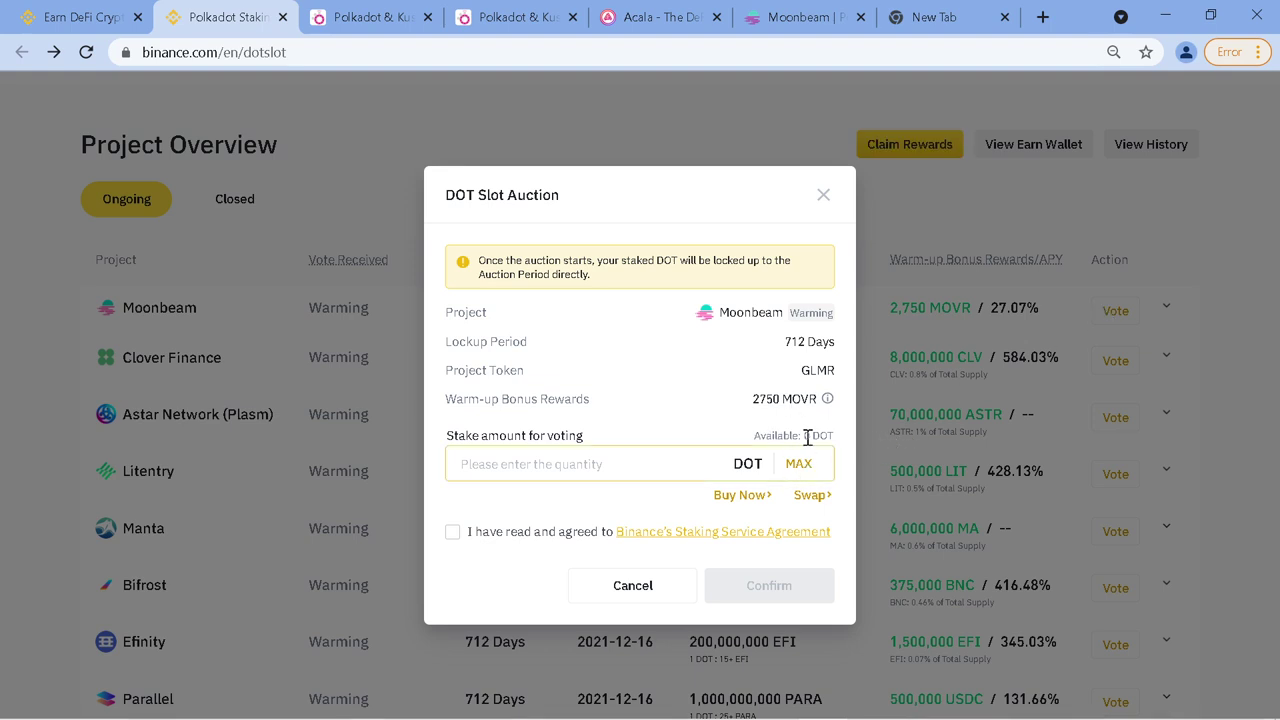
pyautogui.moveTo(801, 437); pyautogui.dragTo(835, 437)
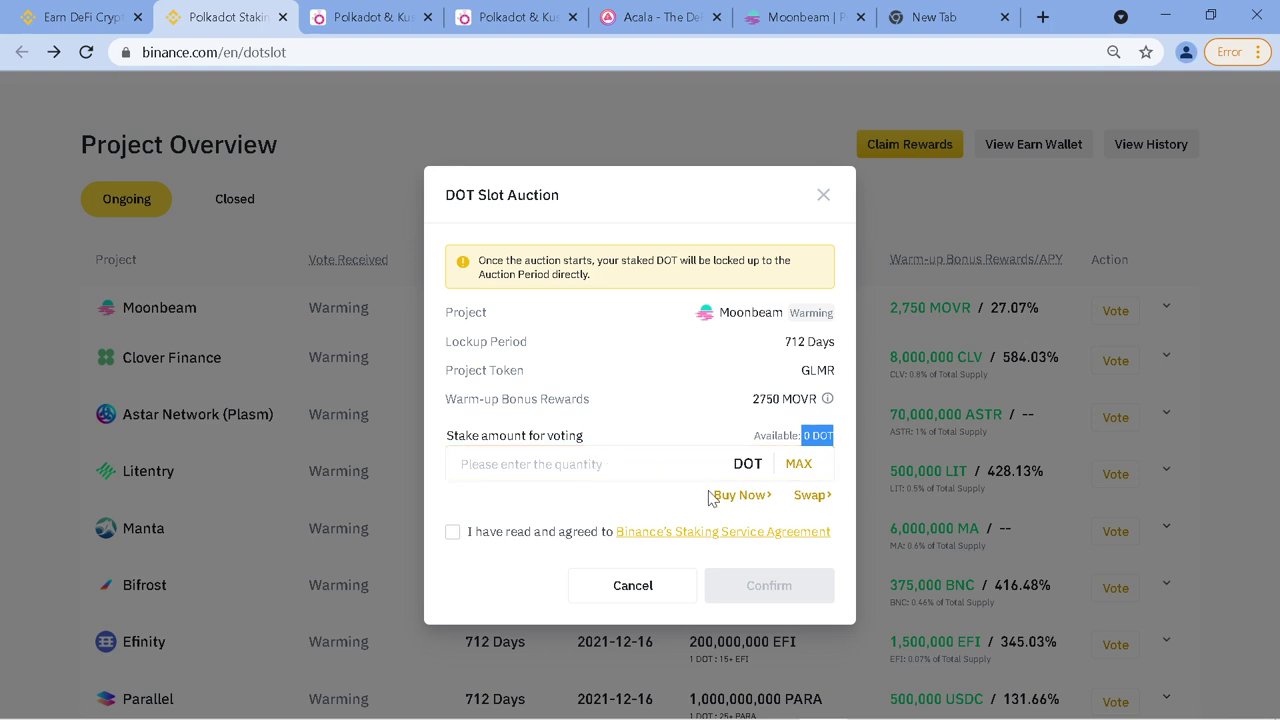
pyautogui.click(517, 464)
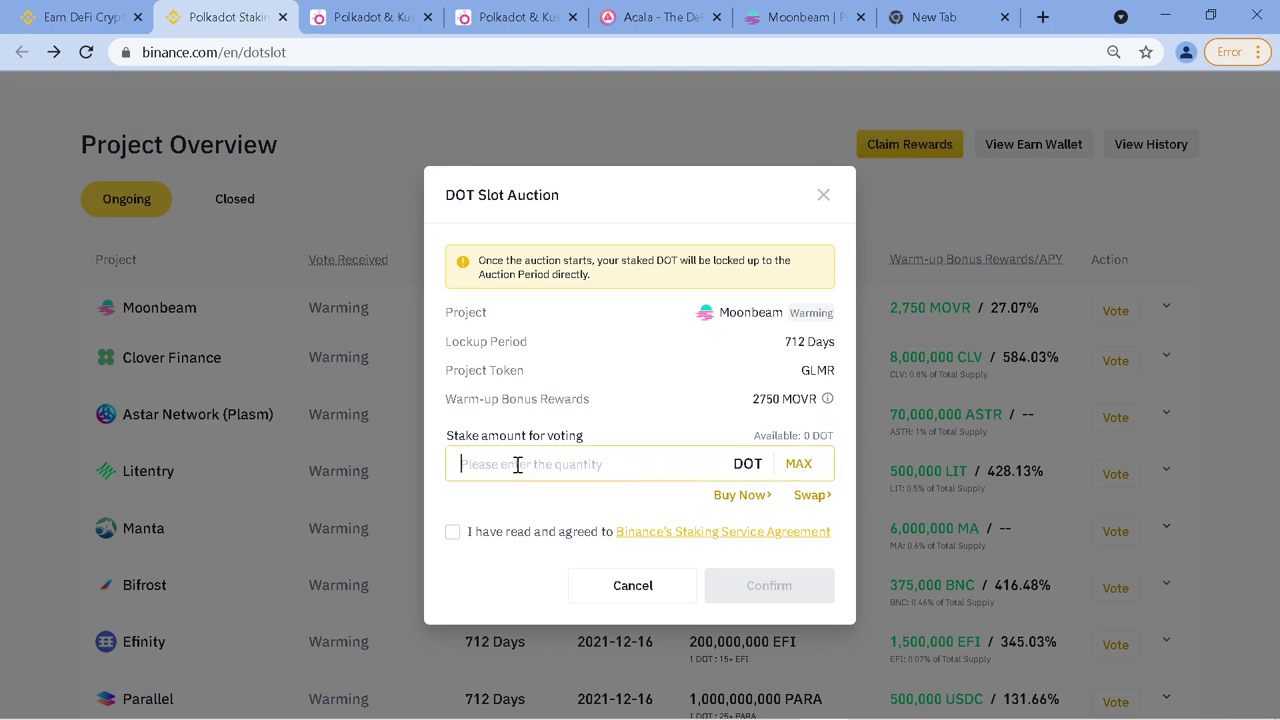
pyautogui.write('5')
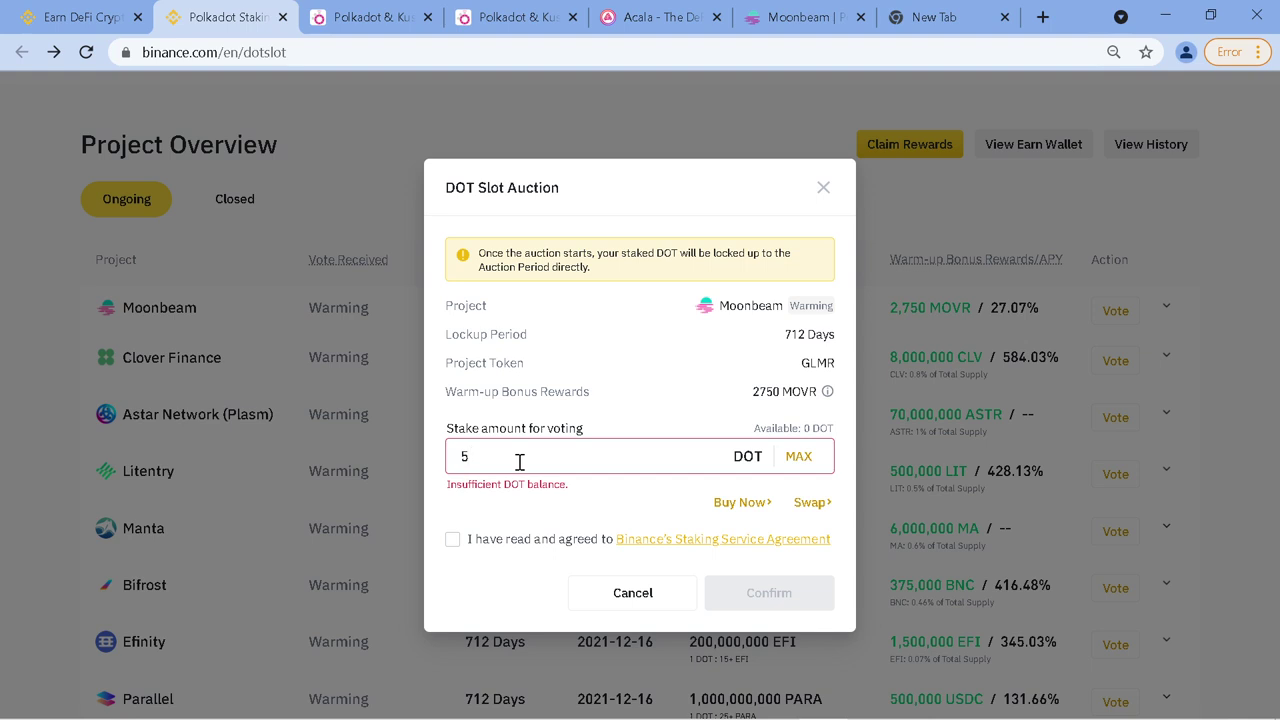
pyautogui.click(453, 541)
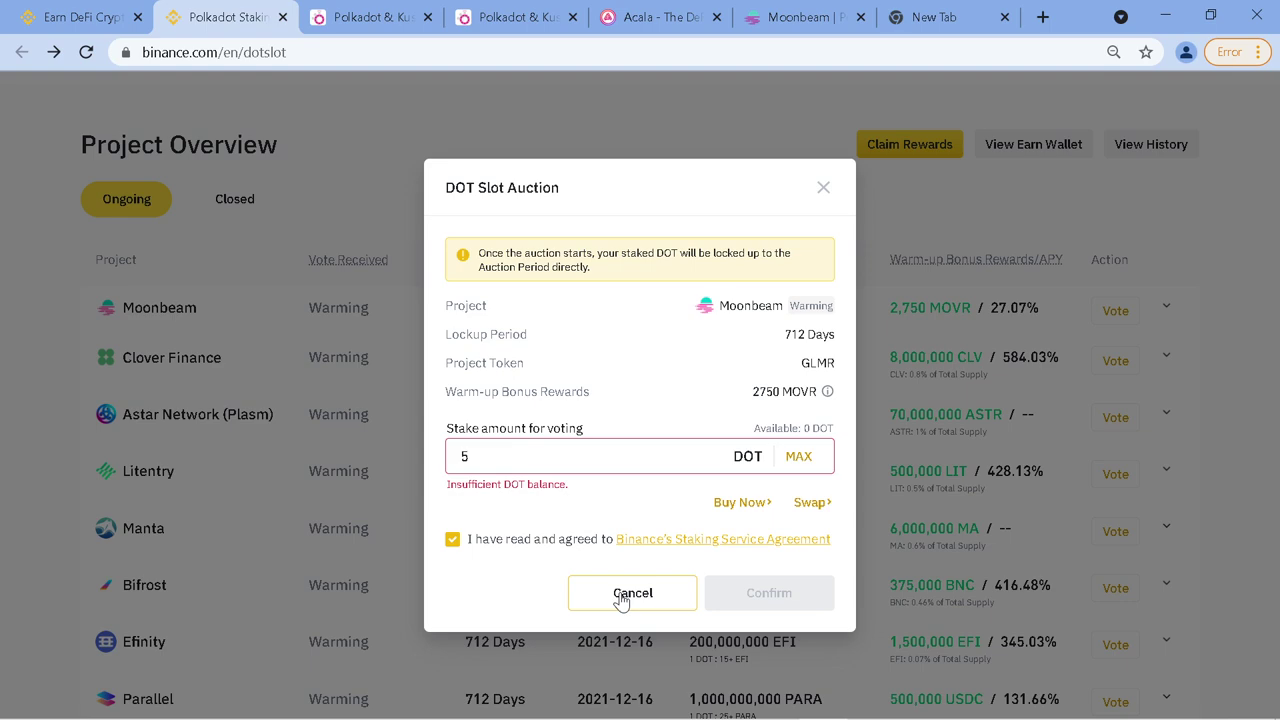
pyautogui.click(648, 592)
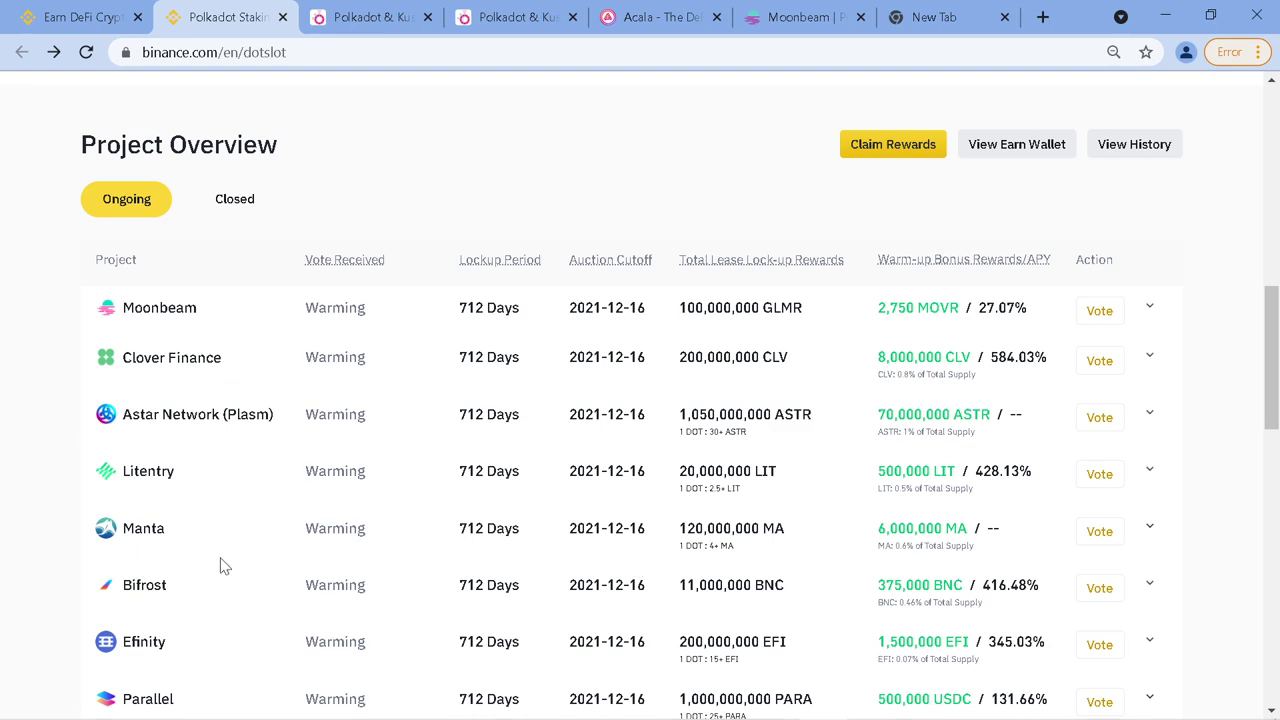
pyautogui.scroll(-1, 230, 665)
pyautogui.scroll(-1, 230, 671)
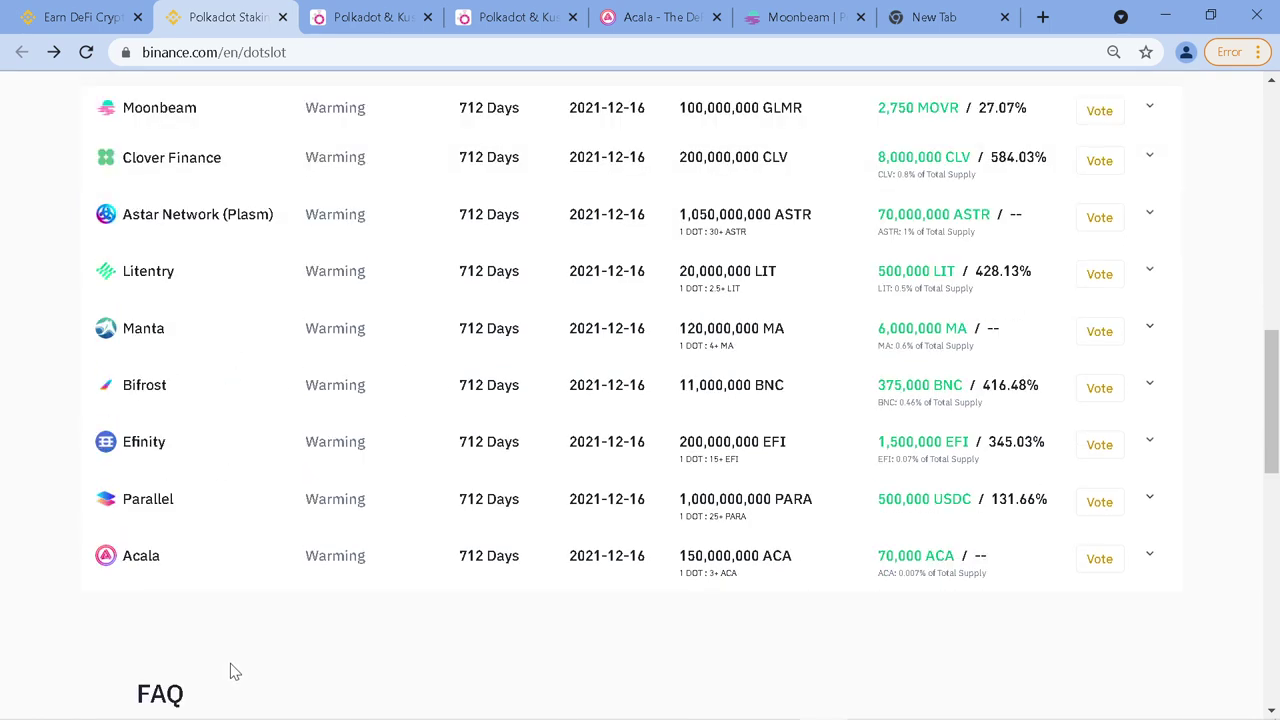
pyautogui.scroll(1, 230, 671)
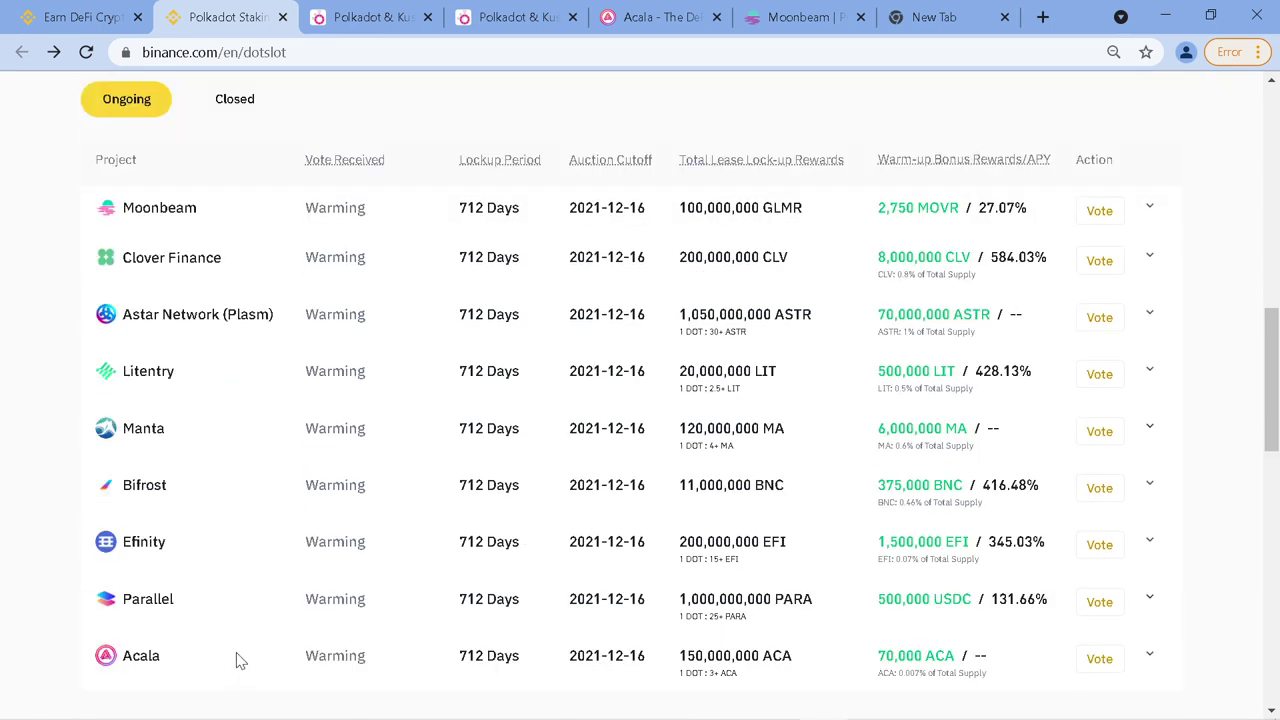
pyautogui.click(360, 30)
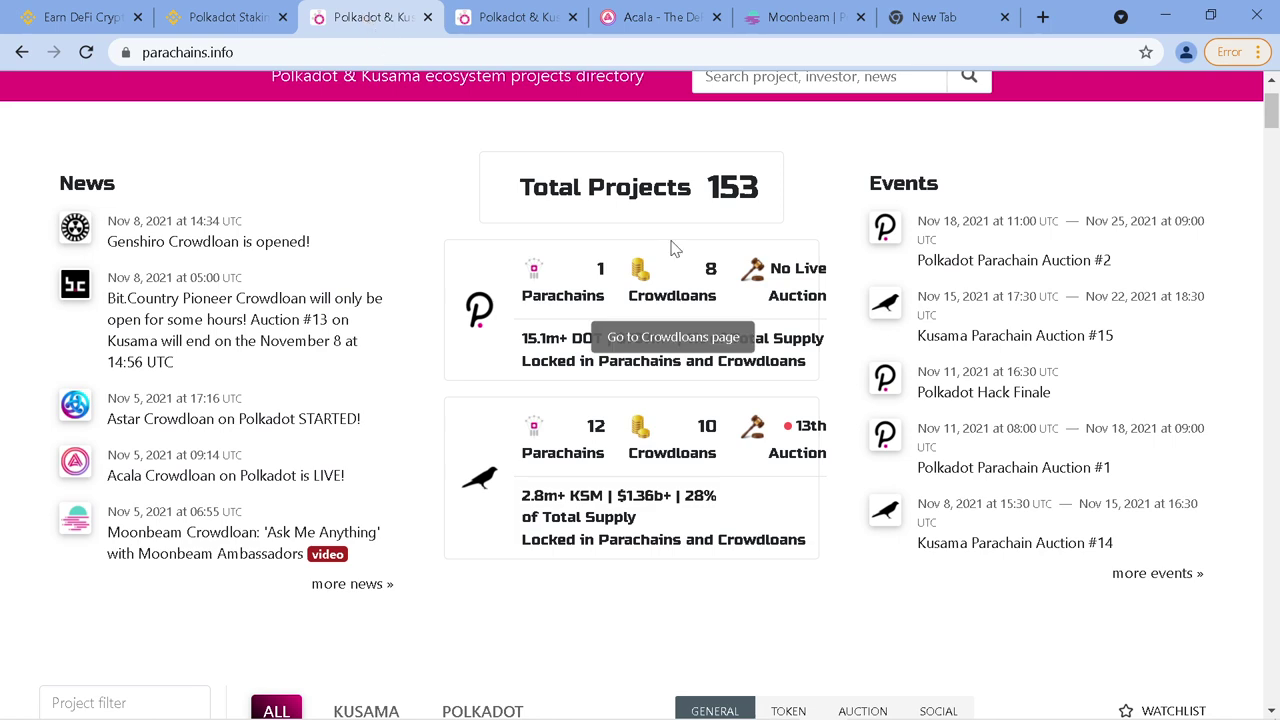
pyautogui.scroll(-6, 620, 457)
pyautogui.scroll(-3, 611, 458)
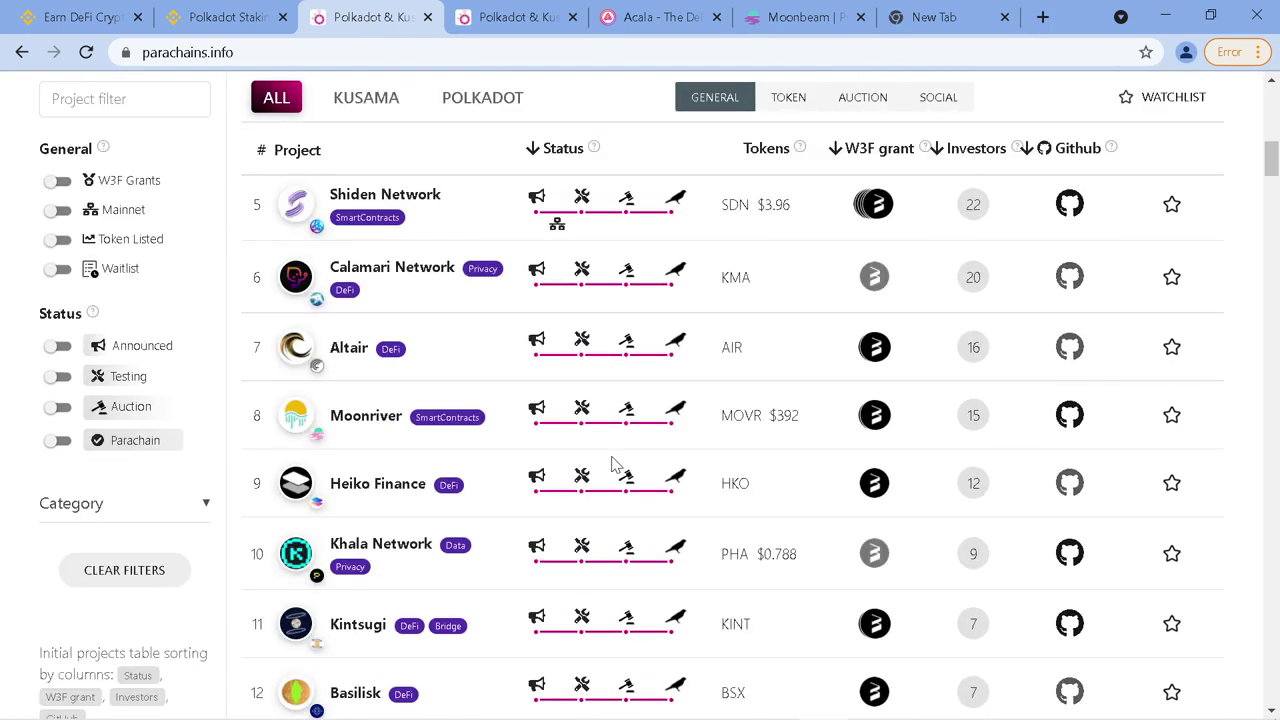
pyautogui.scroll(4, 611, 458)
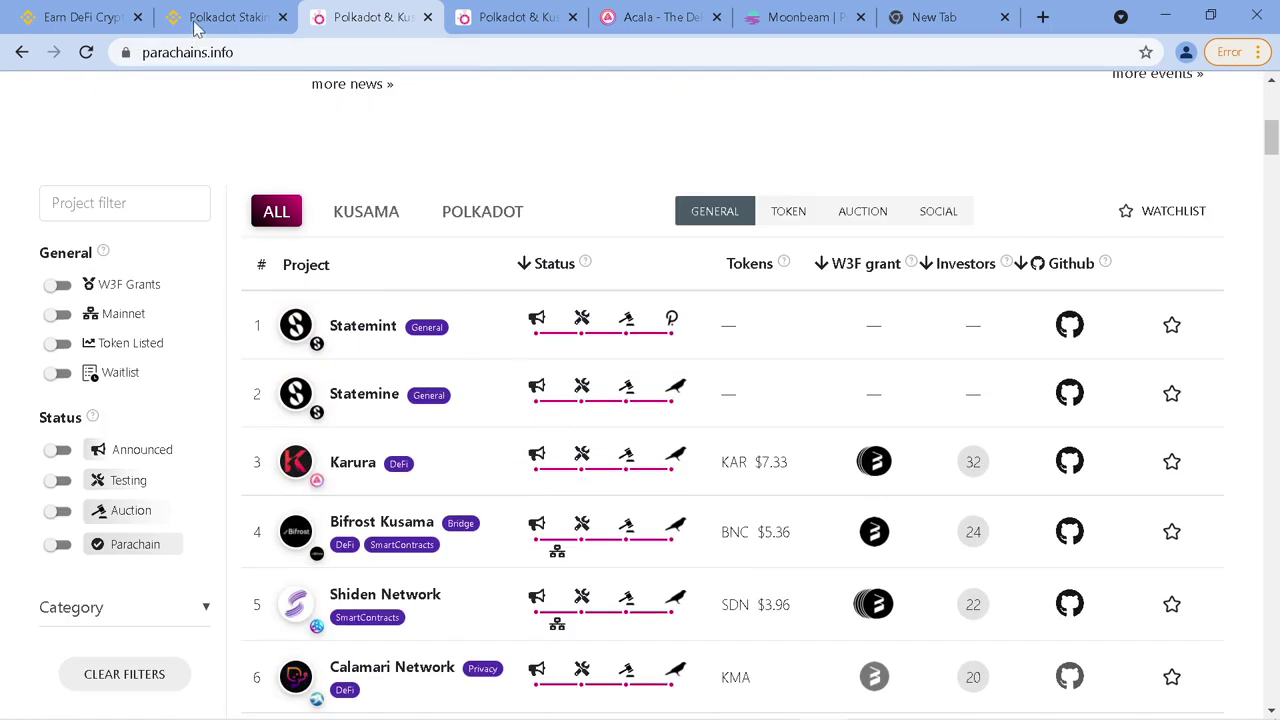
pyautogui.click(228, 17)
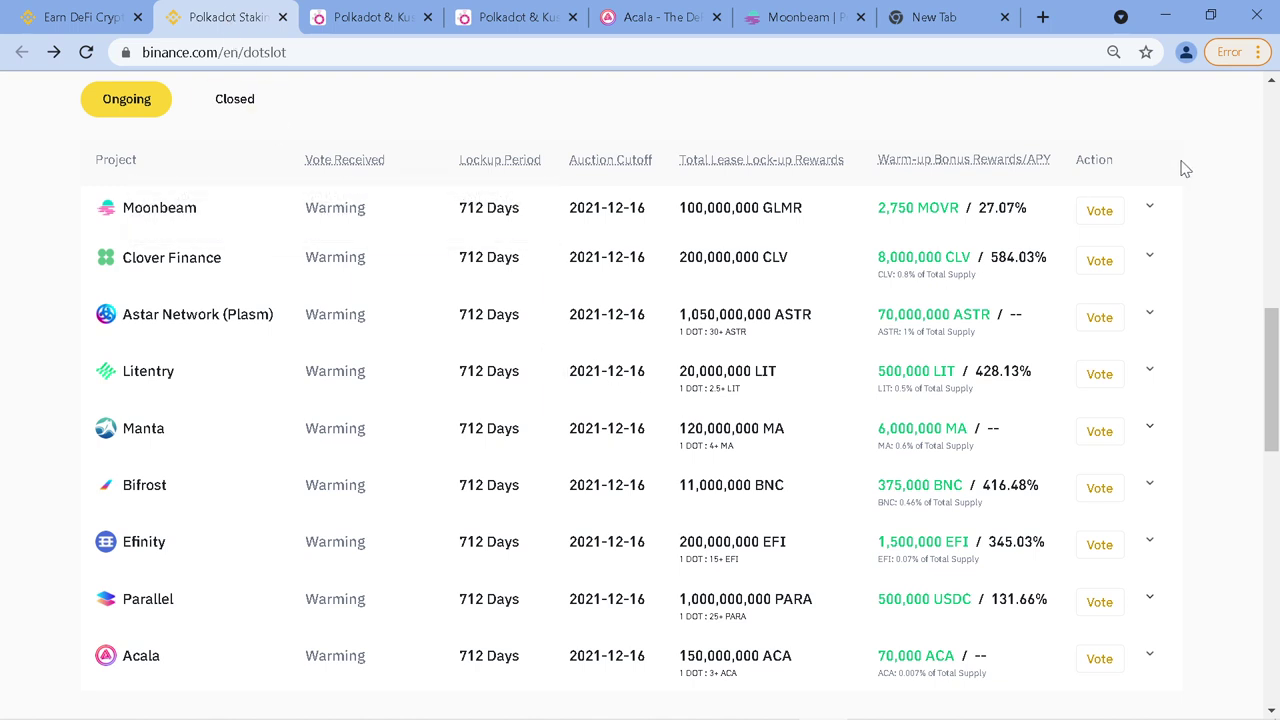
pyautogui.scroll(2, 1225, 158)
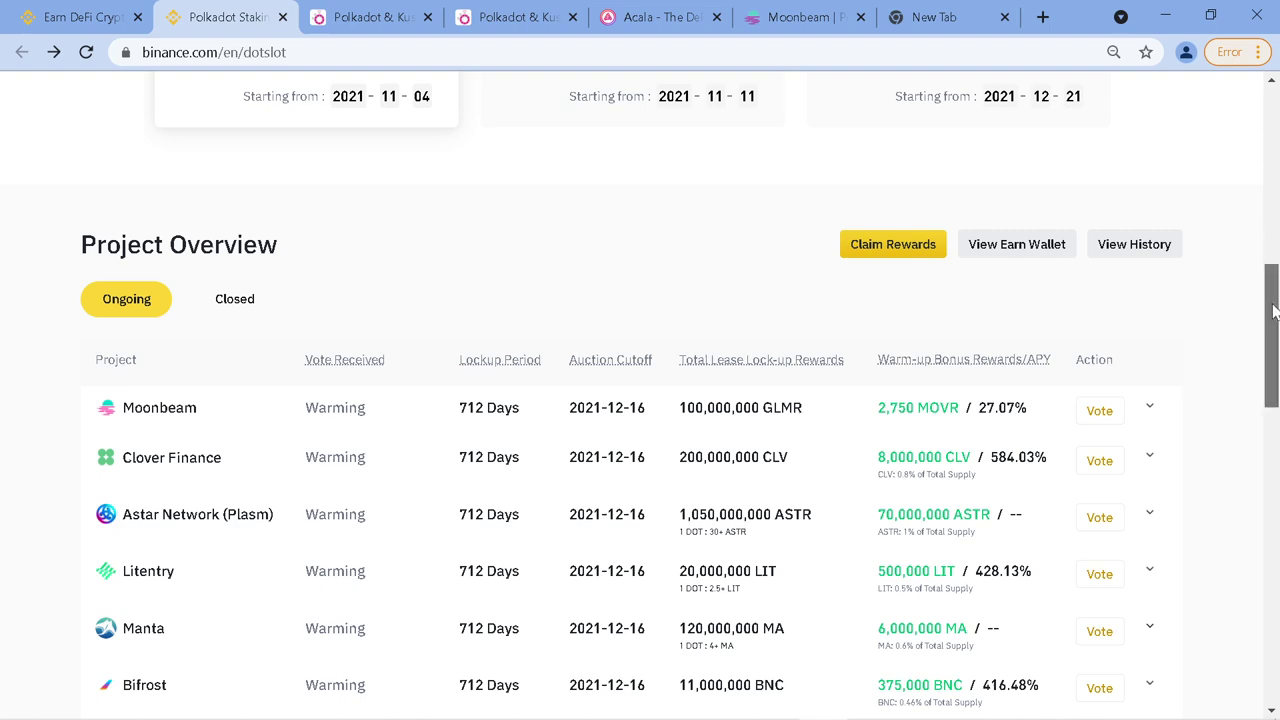
pyautogui.moveTo(1263, 308); pyautogui.dragTo(1270, 258)
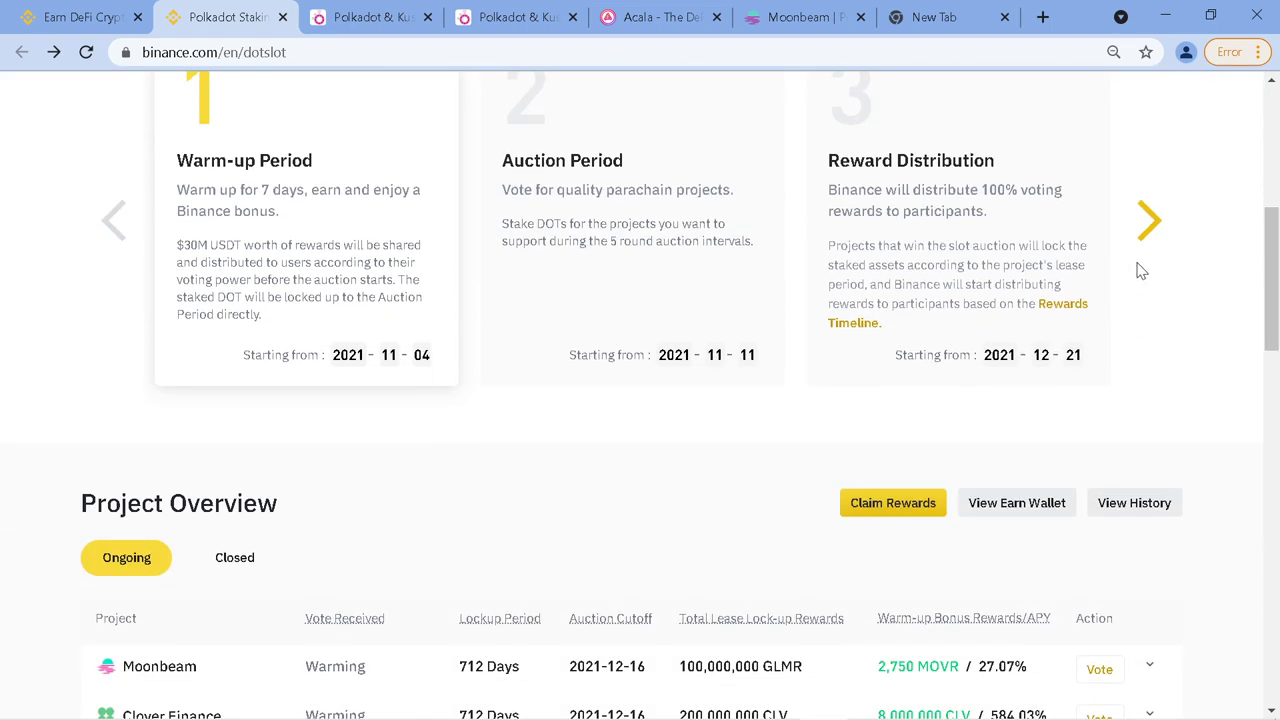
pyautogui.scroll(3, 1135, 266)
pyautogui.scroll(2, 1198, 238)
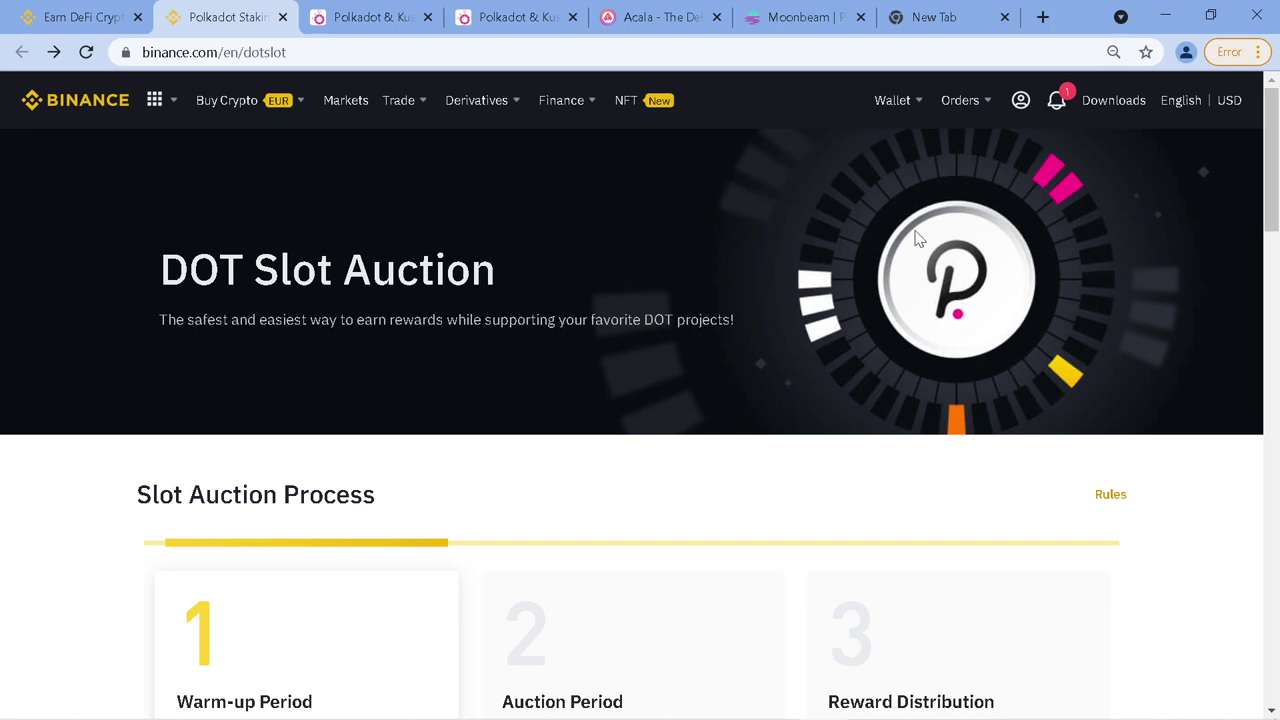
pyautogui.click(343, 20)
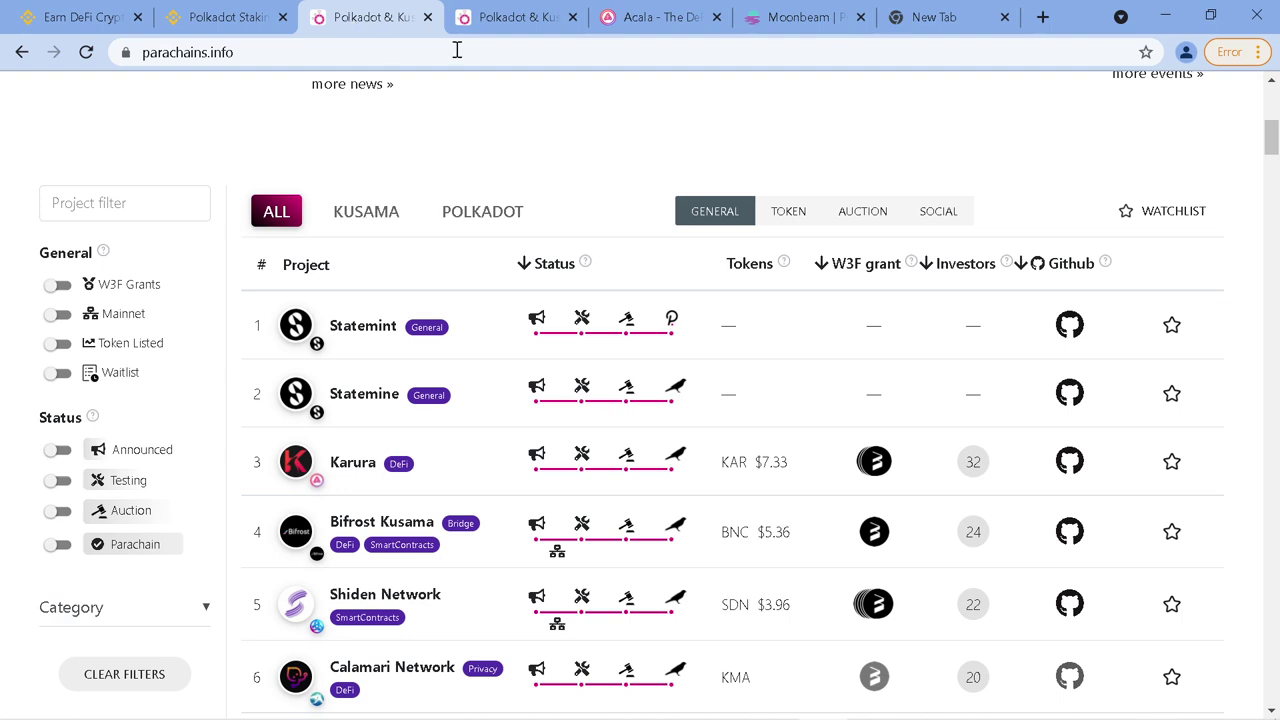
pyautogui.click(530, 20)
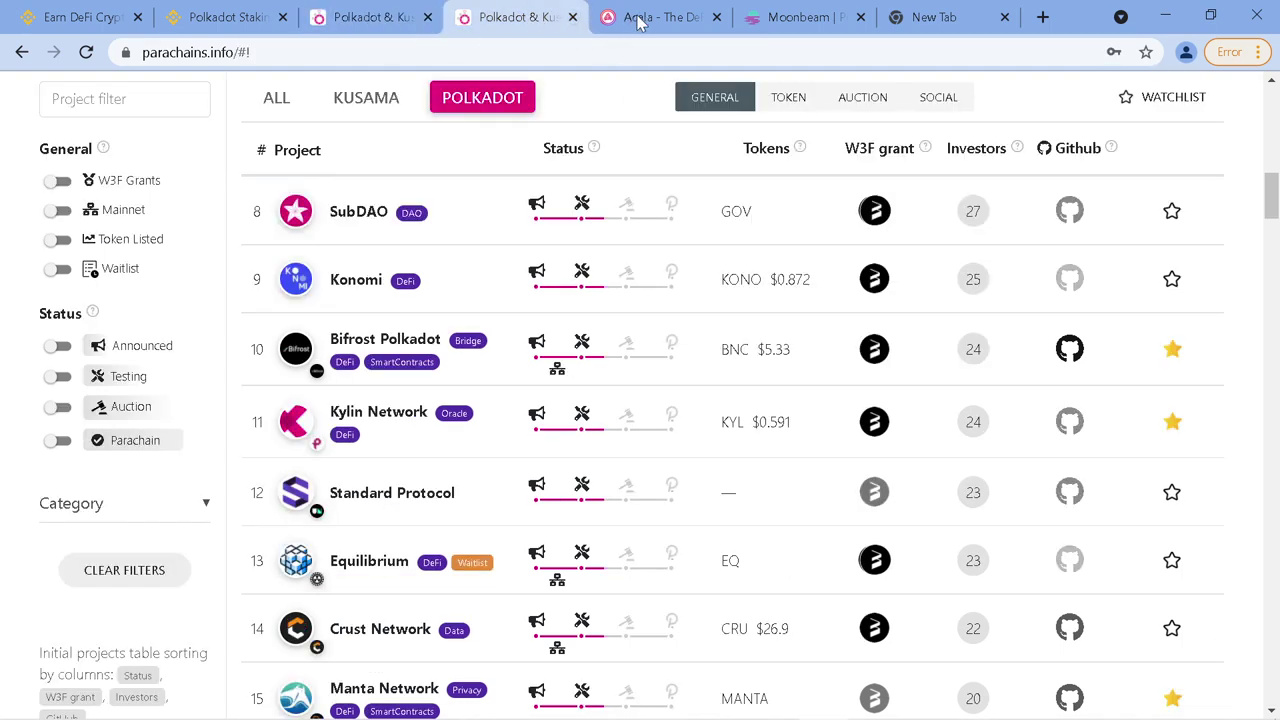
pyautogui.click(640, 20)
pyautogui.click(800, 20)
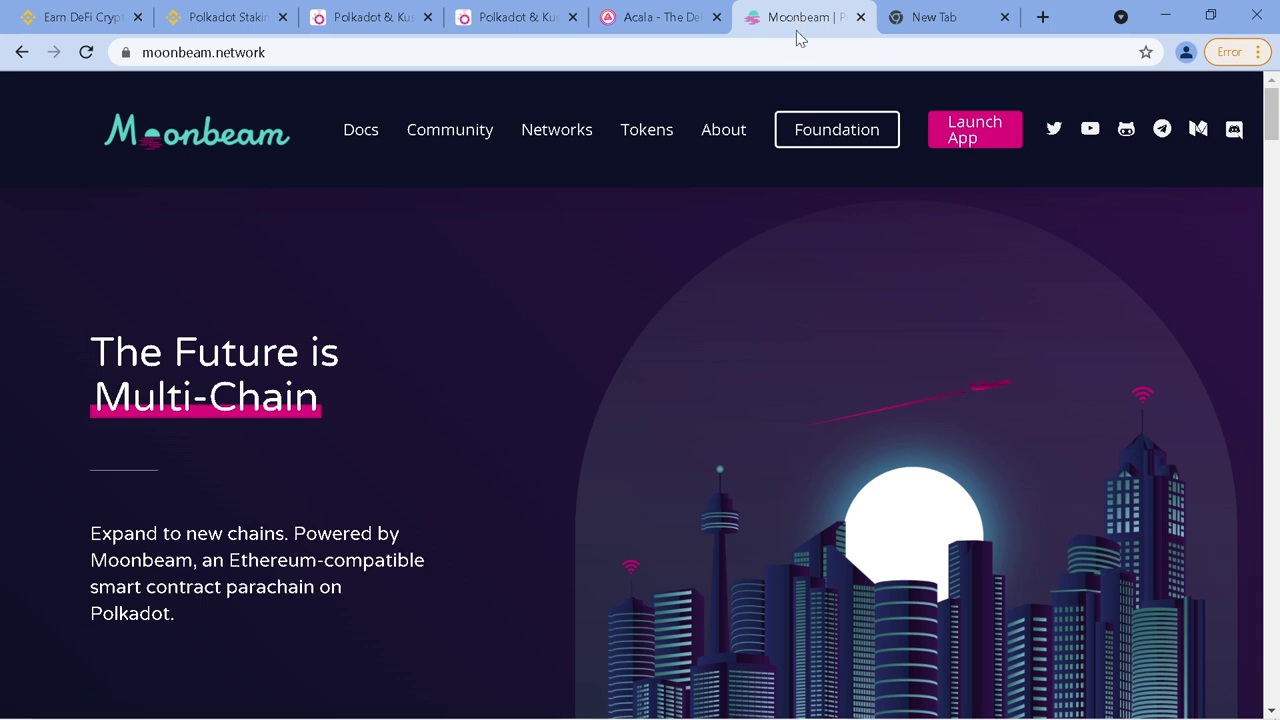
pyautogui.click(670, 27)
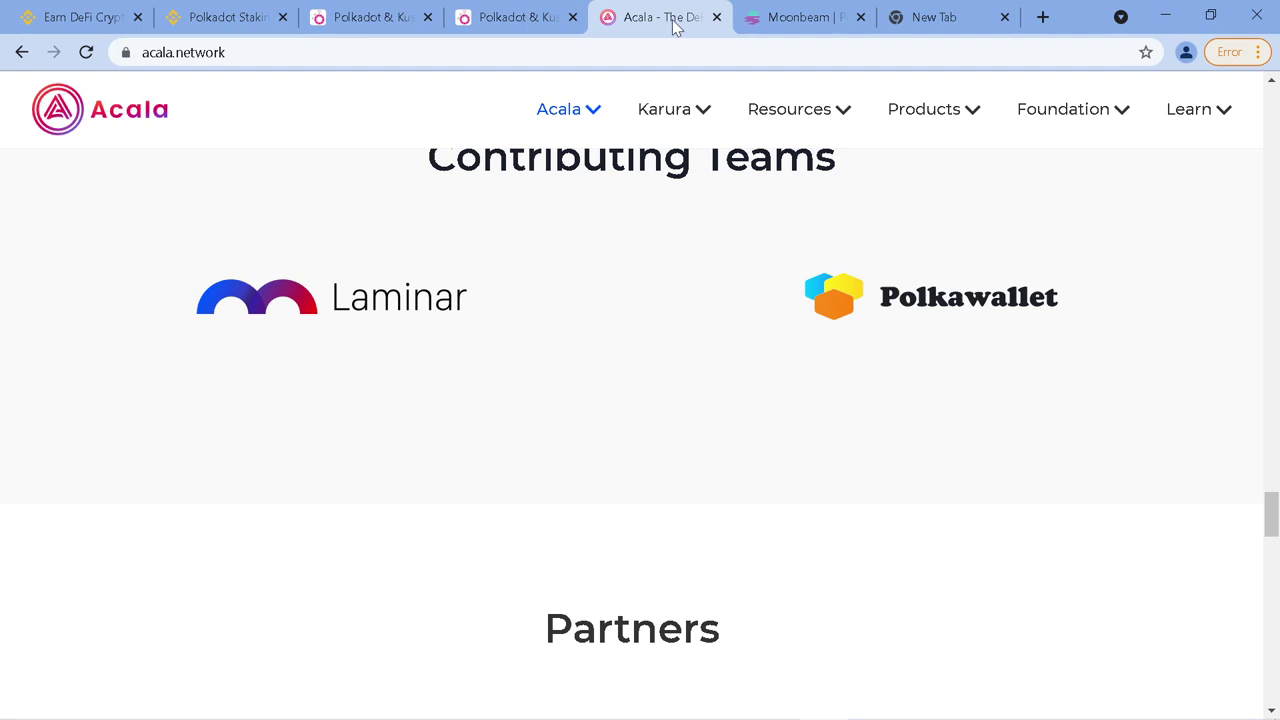
pyautogui.click(214, 26)
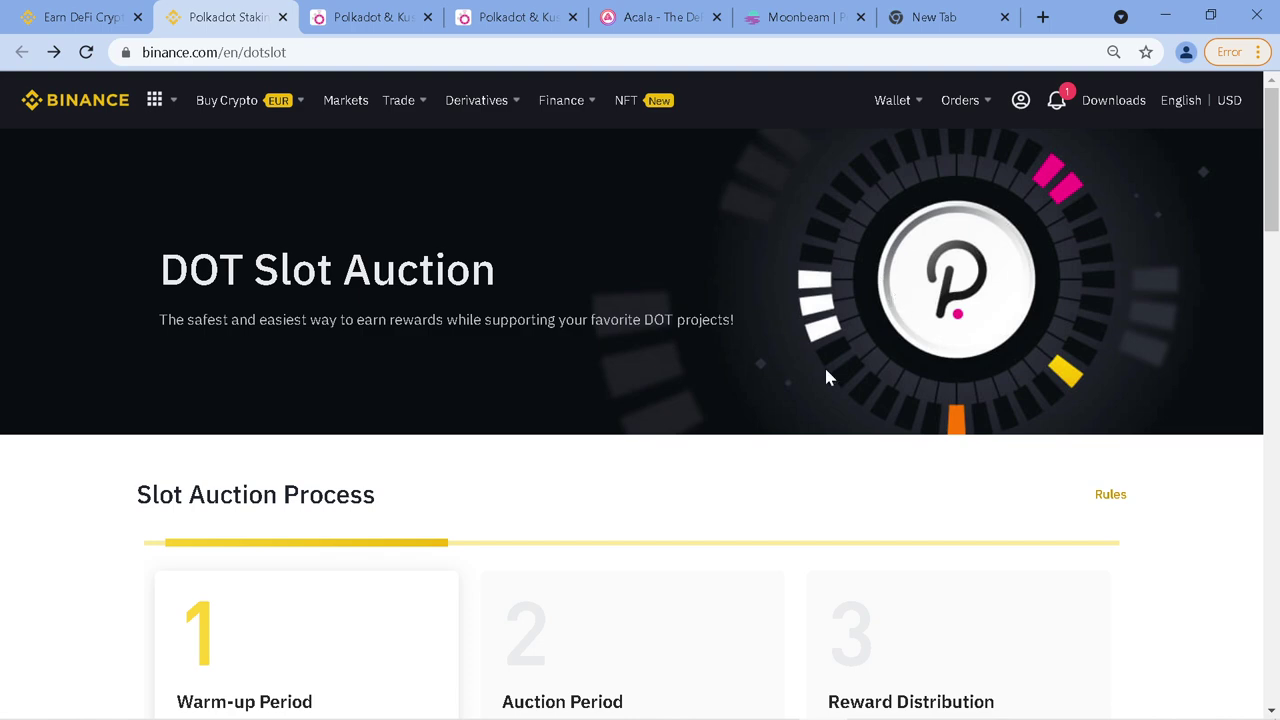
# Glance at parachains.info's overview, highlight Polkadot's Crowdloans, then return to Binance's DOT Slot Auction page
pyautogui.moveTo(497, 80)
pyautogui.click(386, 17)
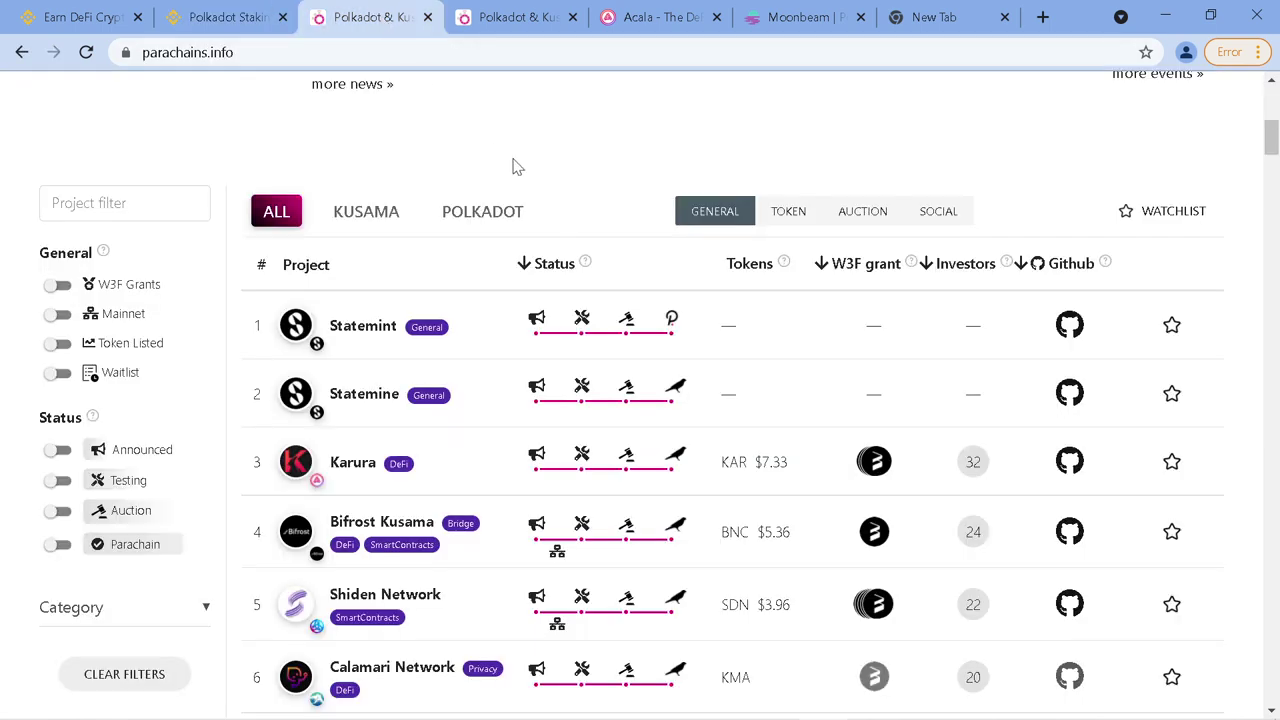
pyautogui.scroll(4, 514, 168)
pyautogui.scroll(2, 726, 123)
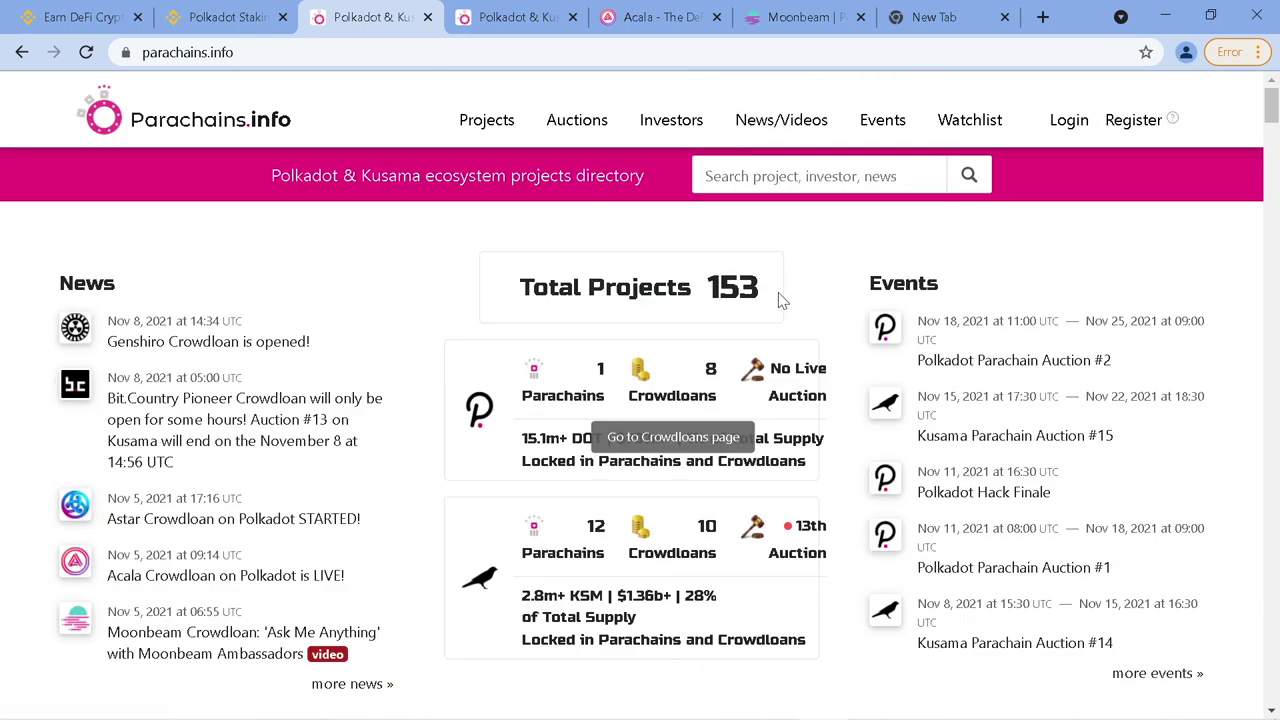
pyautogui.moveTo(777, 297); pyautogui.dragTo(708, 281)
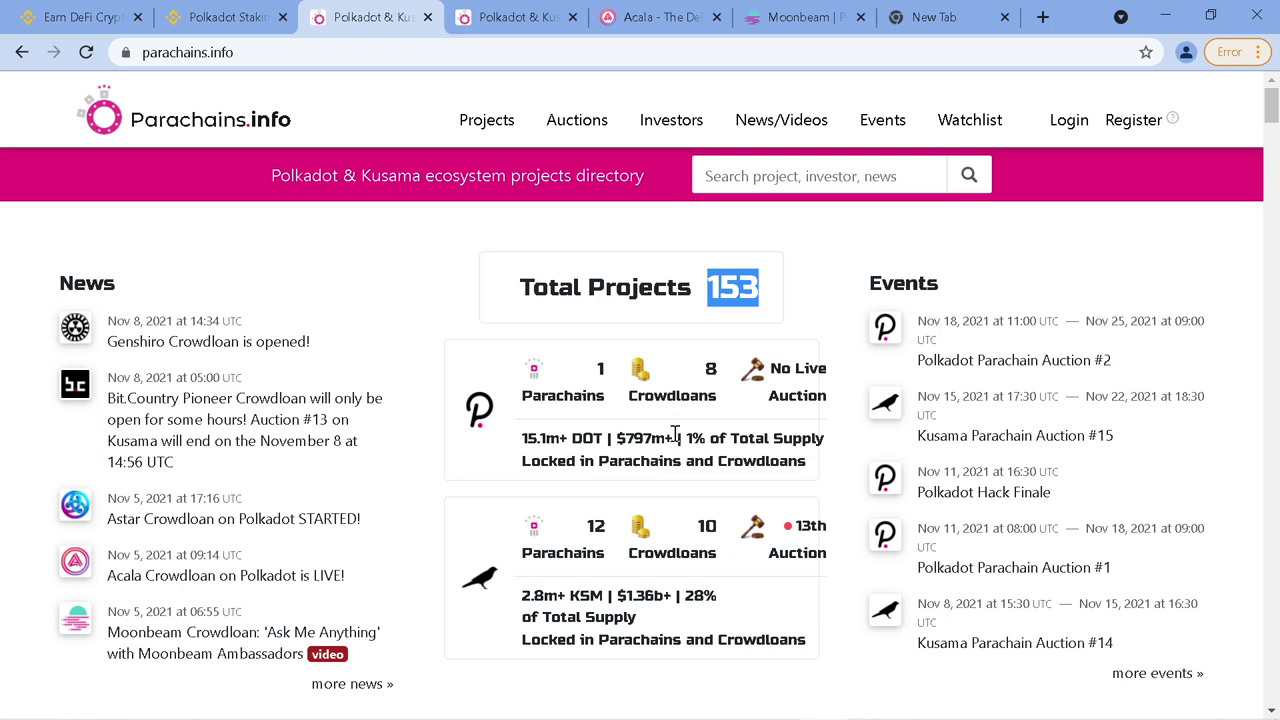
pyautogui.moveTo(718, 398); pyautogui.dragTo(638, 396)
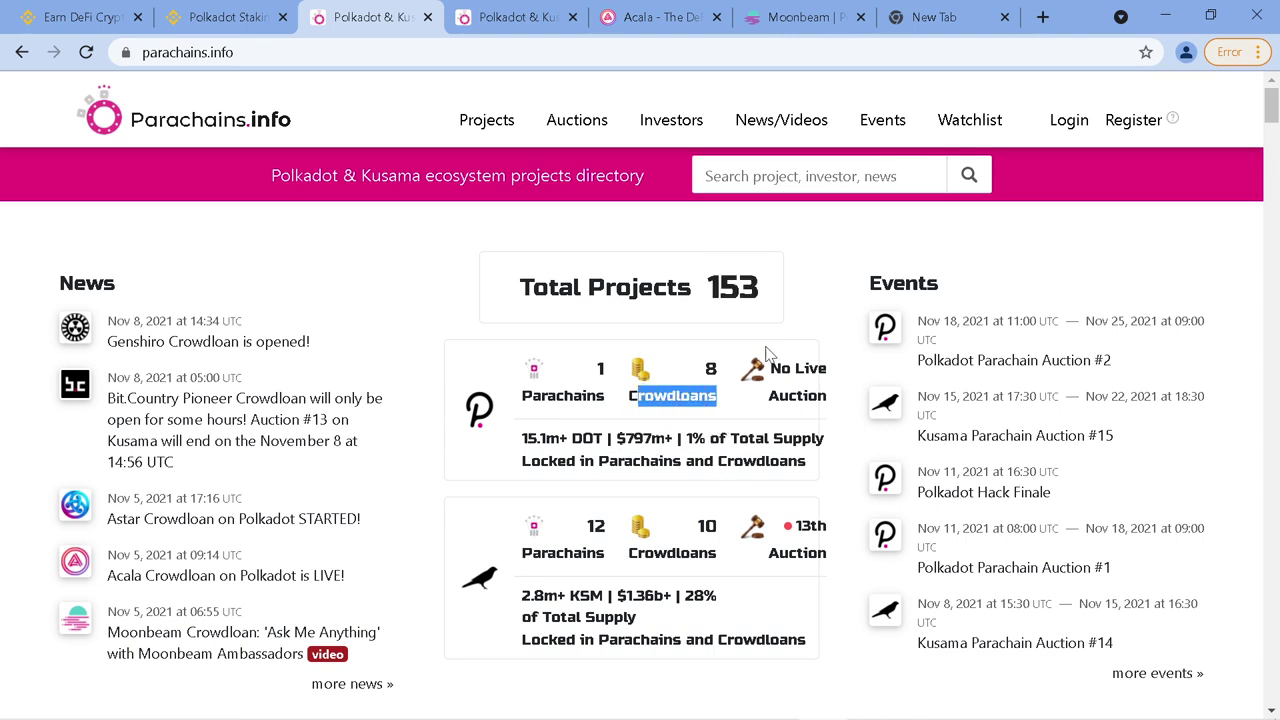
pyautogui.click(232, 18)
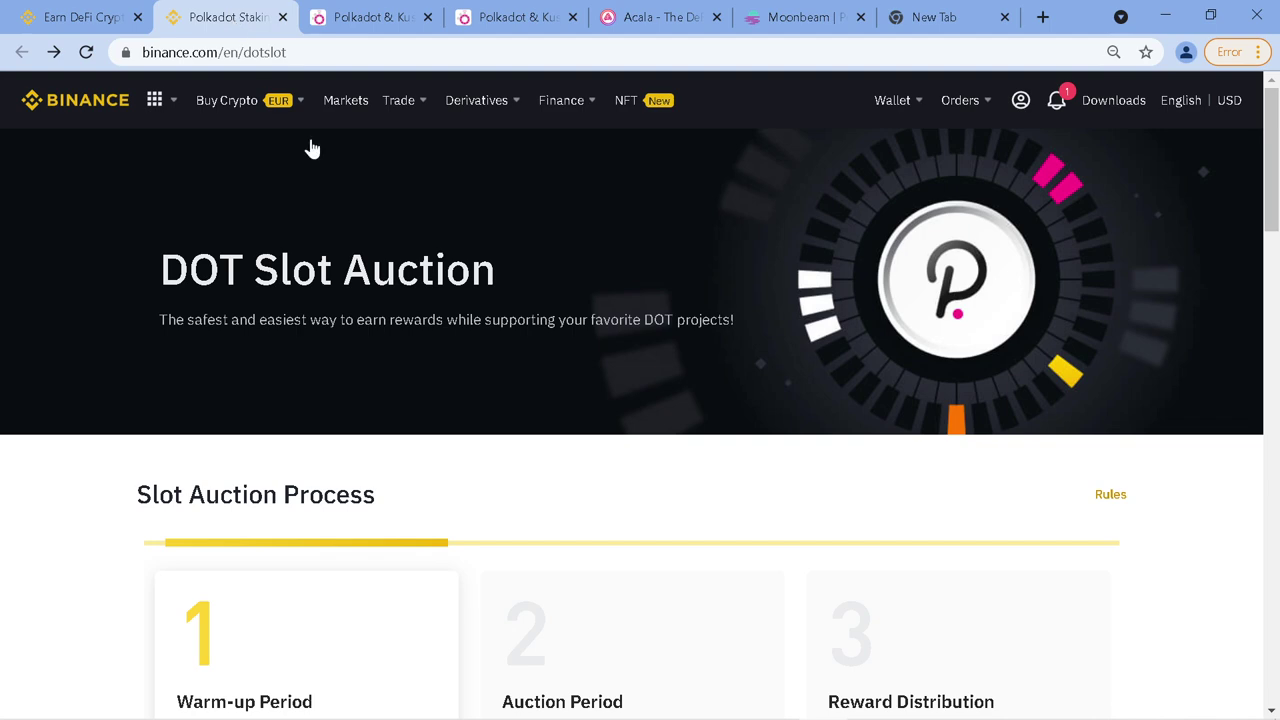
# From Project Overview, open View Earn Wallet and scroll through the DOT Slot Auction holdings table
pyautogui.scroll(-7, 631, 414)
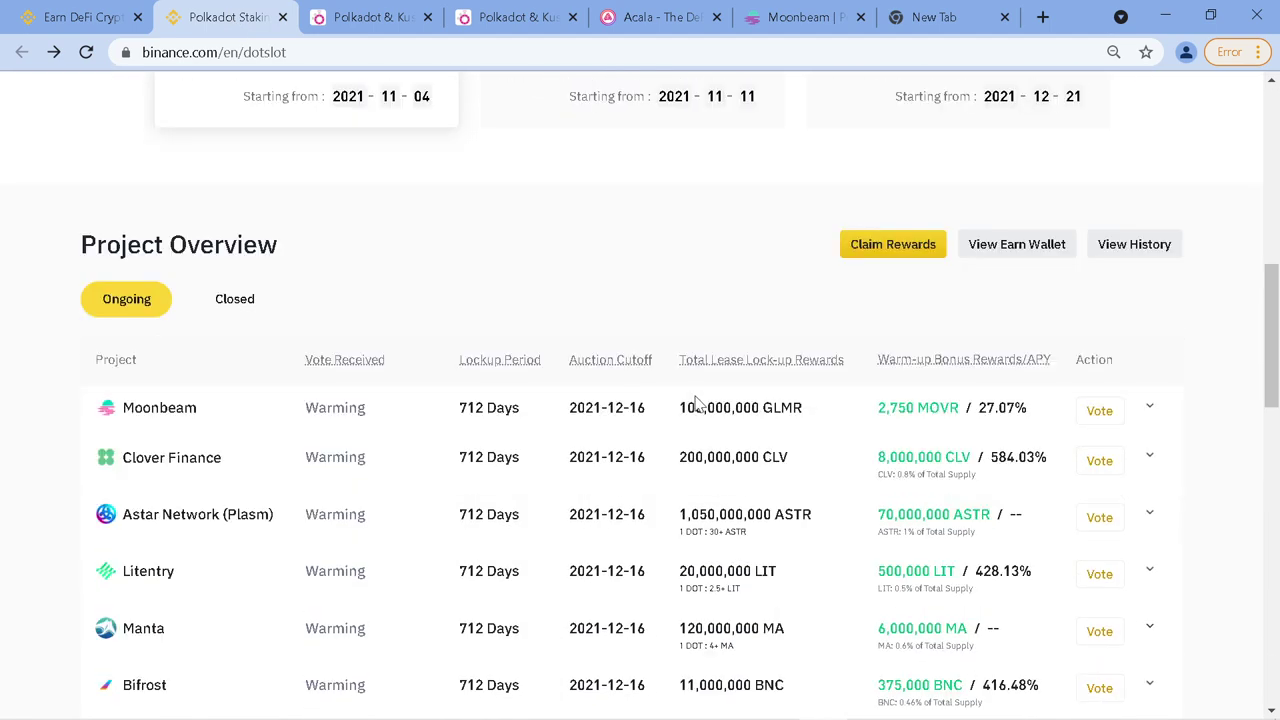
pyautogui.click(1012, 258)
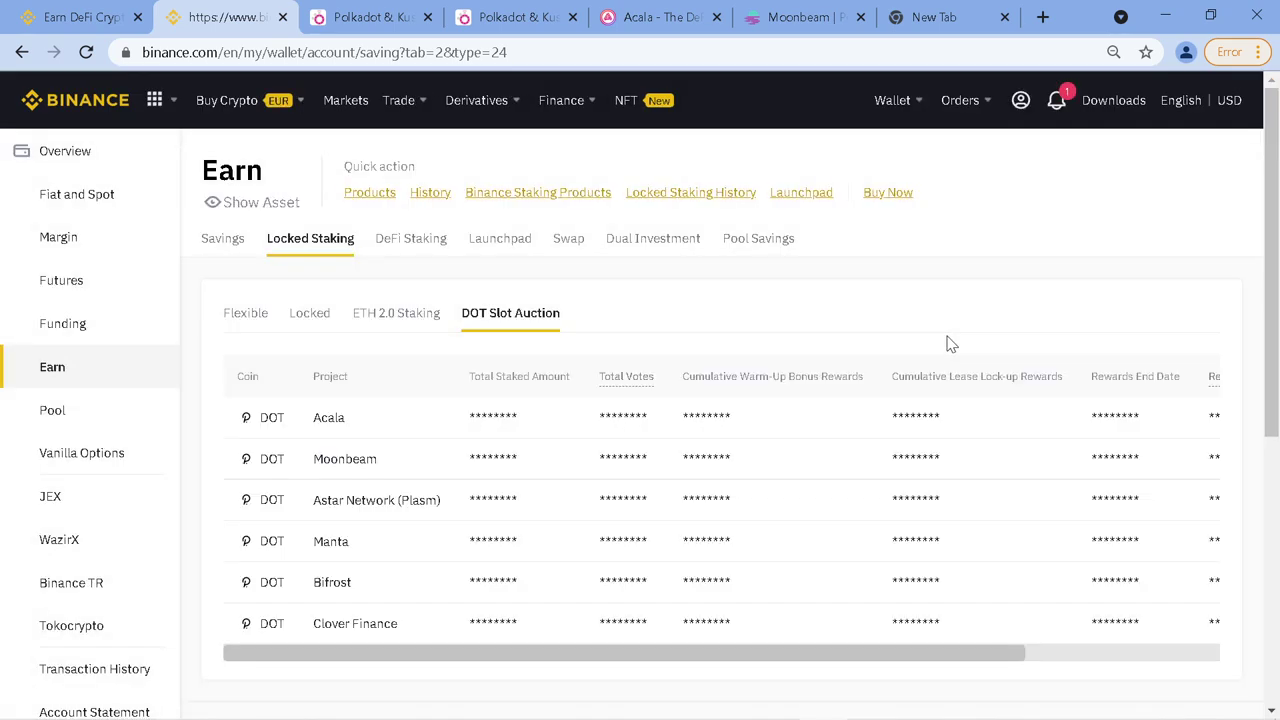
pyautogui.scroll(-1, 945, 350)
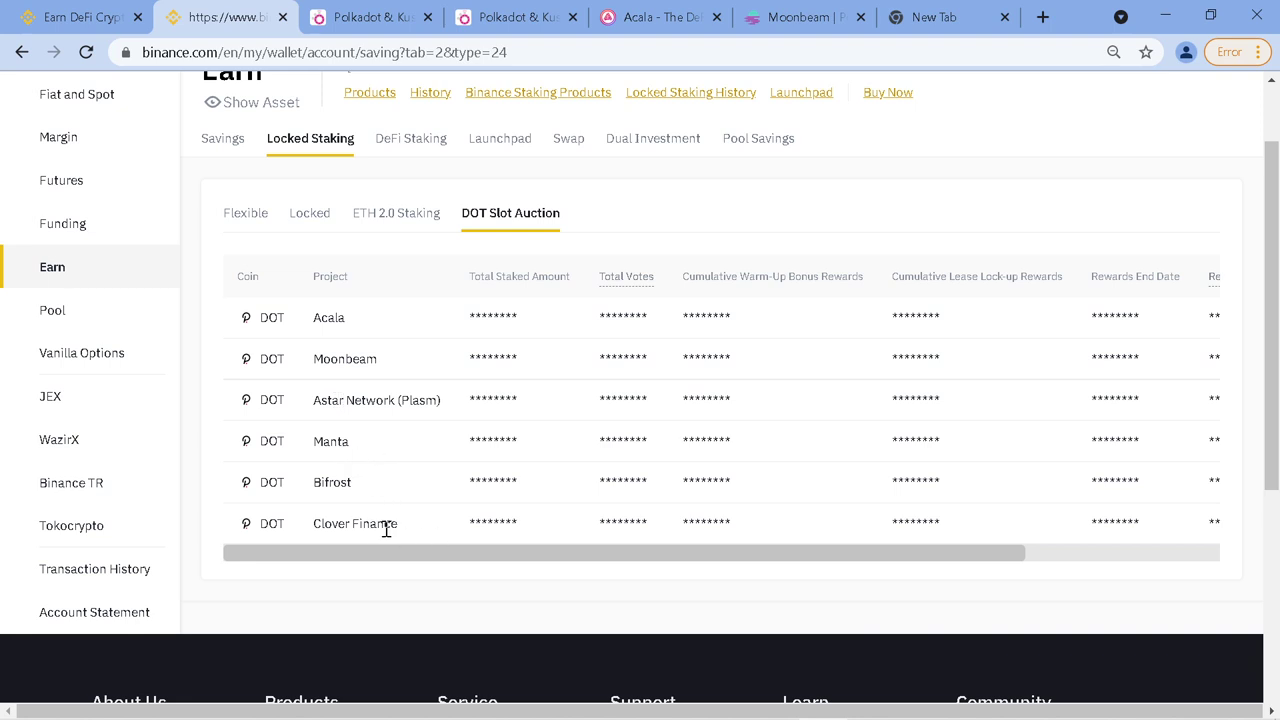
pyautogui.moveTo(437, 551); pyautogui.dragTo(420, 563)
# Filter the parachains.info table to KUSAMA and scroll from KILT Protocol down to Valiu
pyautogui.click(380, 17)
pyautogui.scroll(-5, 565, 320)
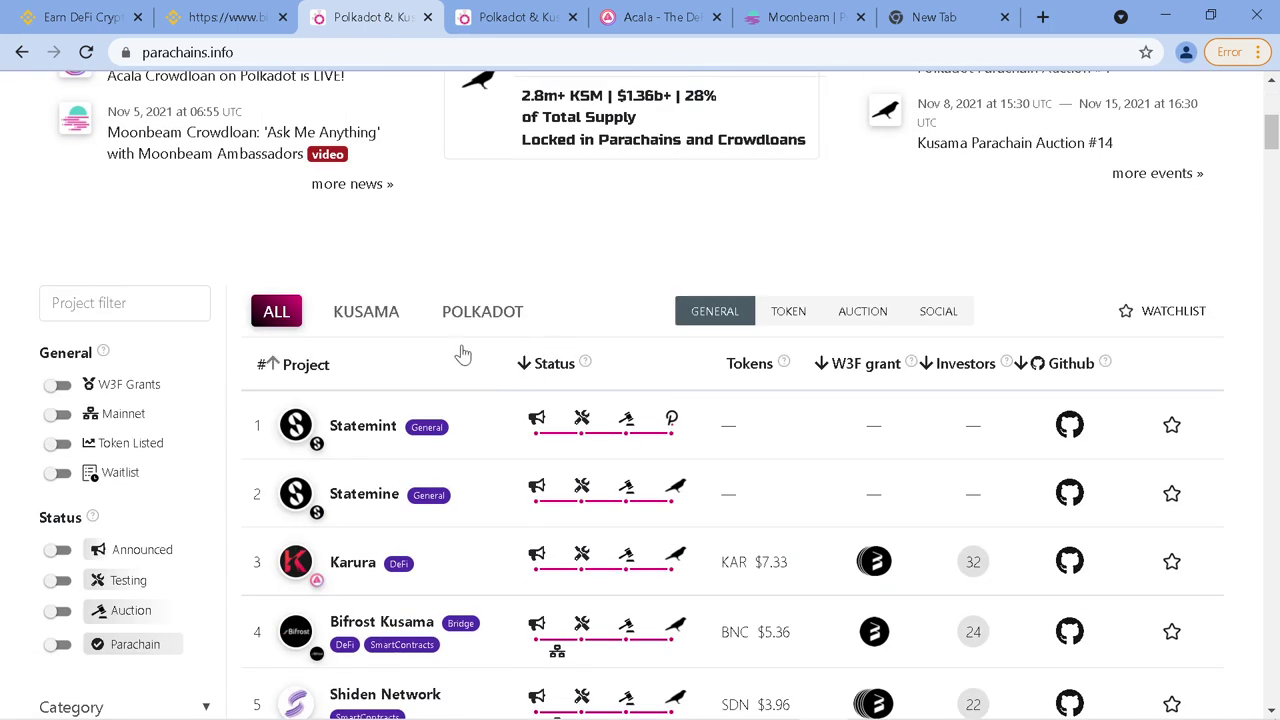
pyautogui.click(357, 316)
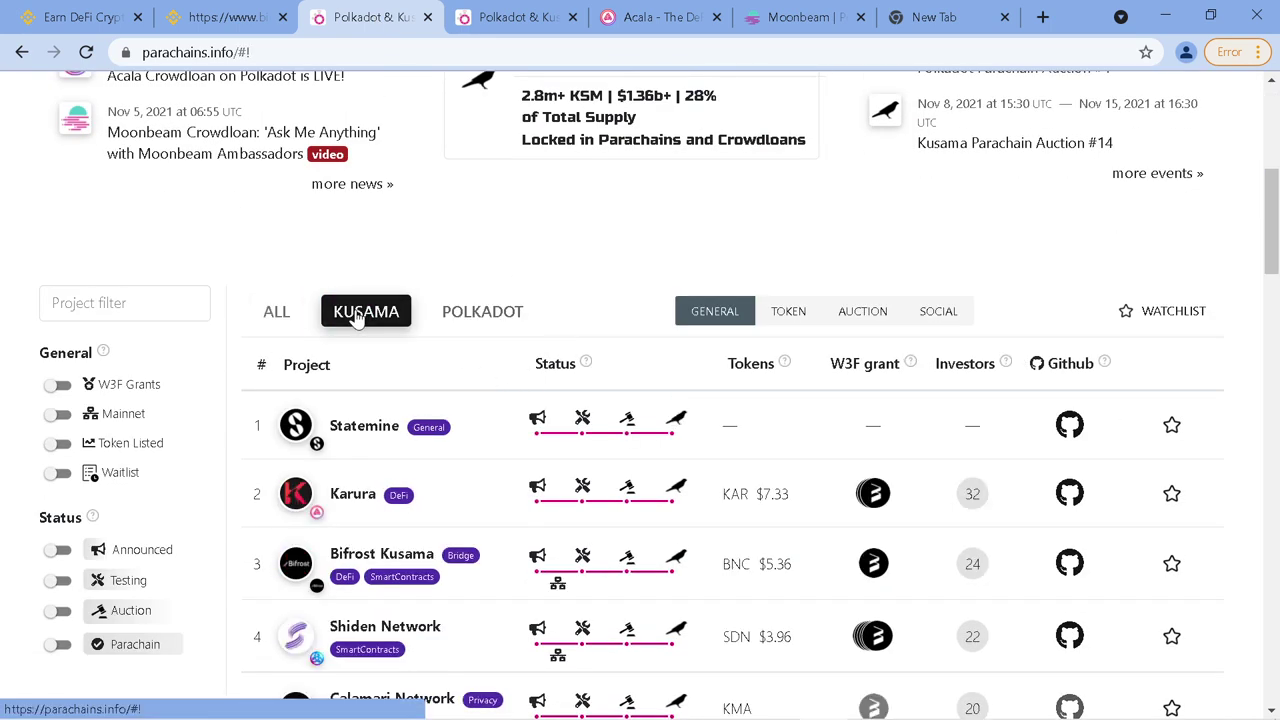
pyautogui.scroll(-1, 1068, 497)
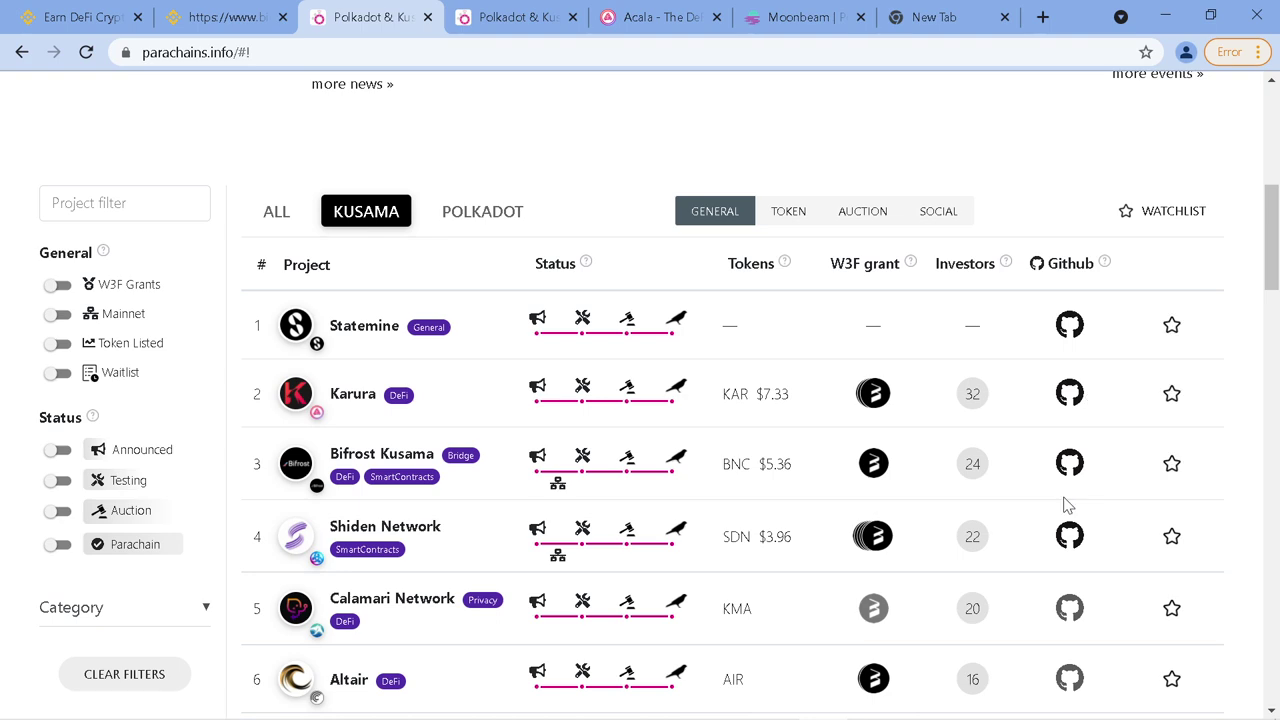
pyautogui.scroll(-2, 450, 440)
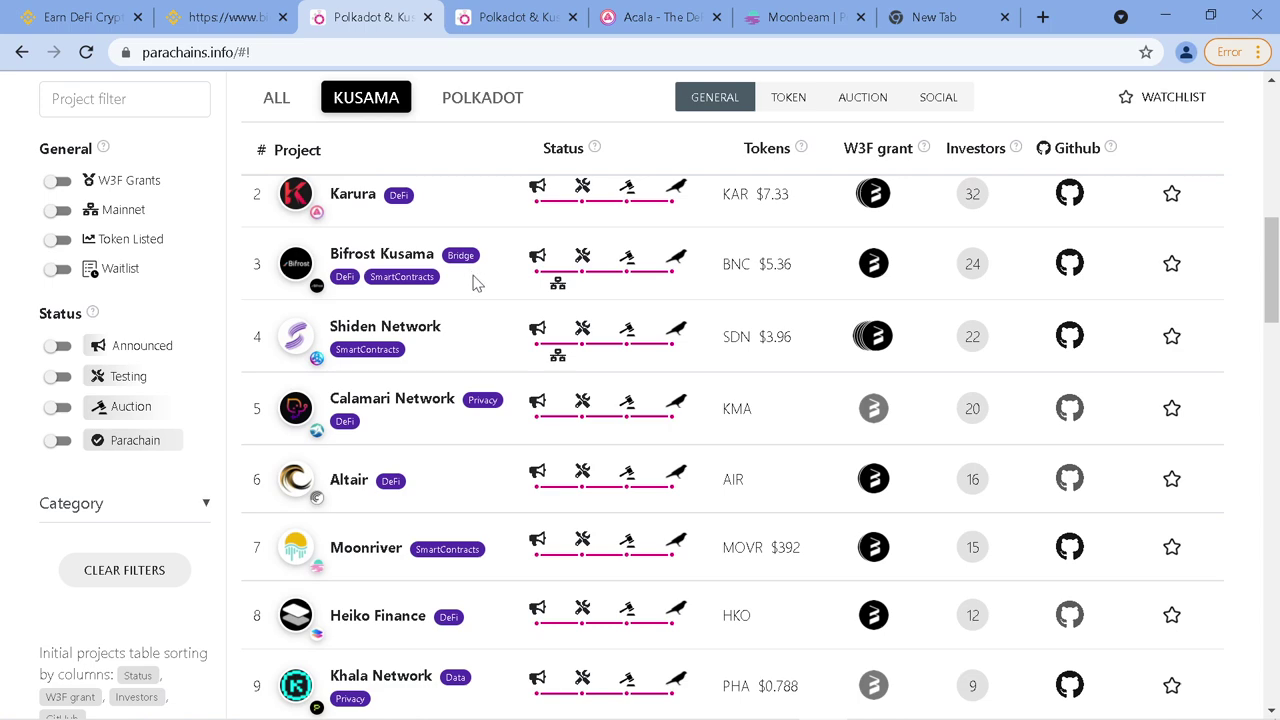
pyautogui.scroll(-7, 477, 295)
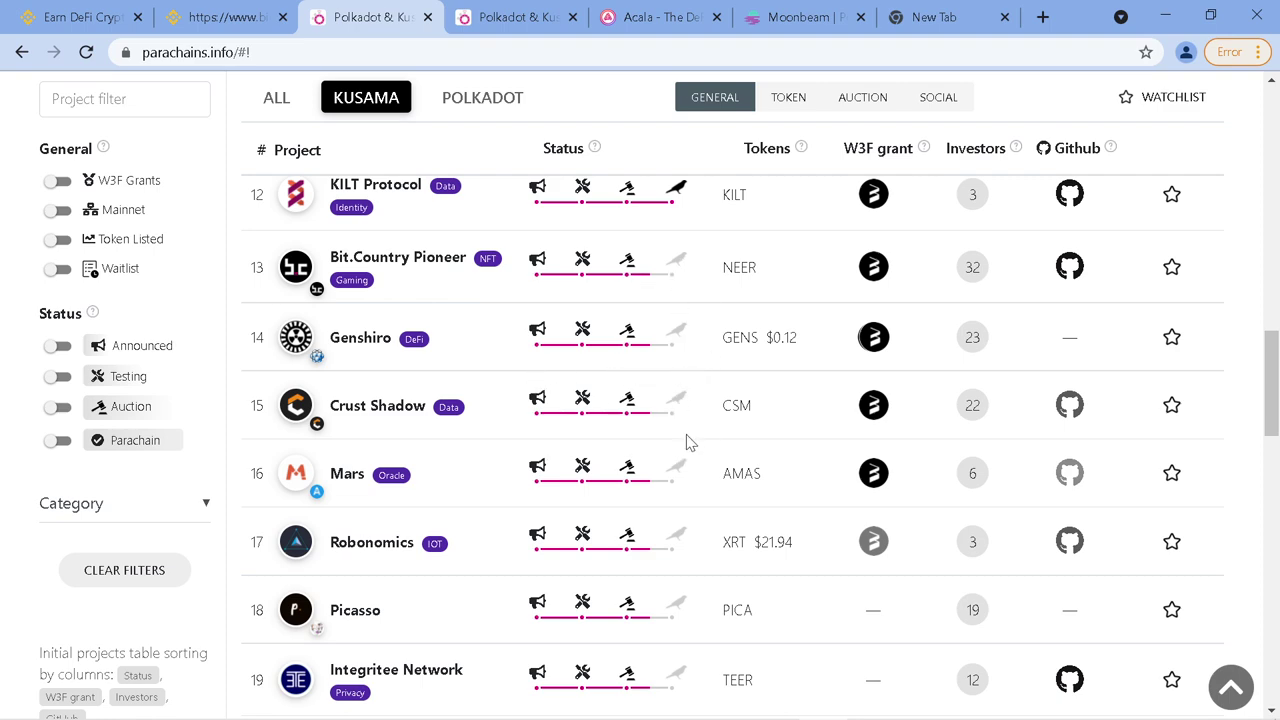
pyautogui.scroll(-2, 684, 490)
pyautogui.scroll(-1, 686, 558)
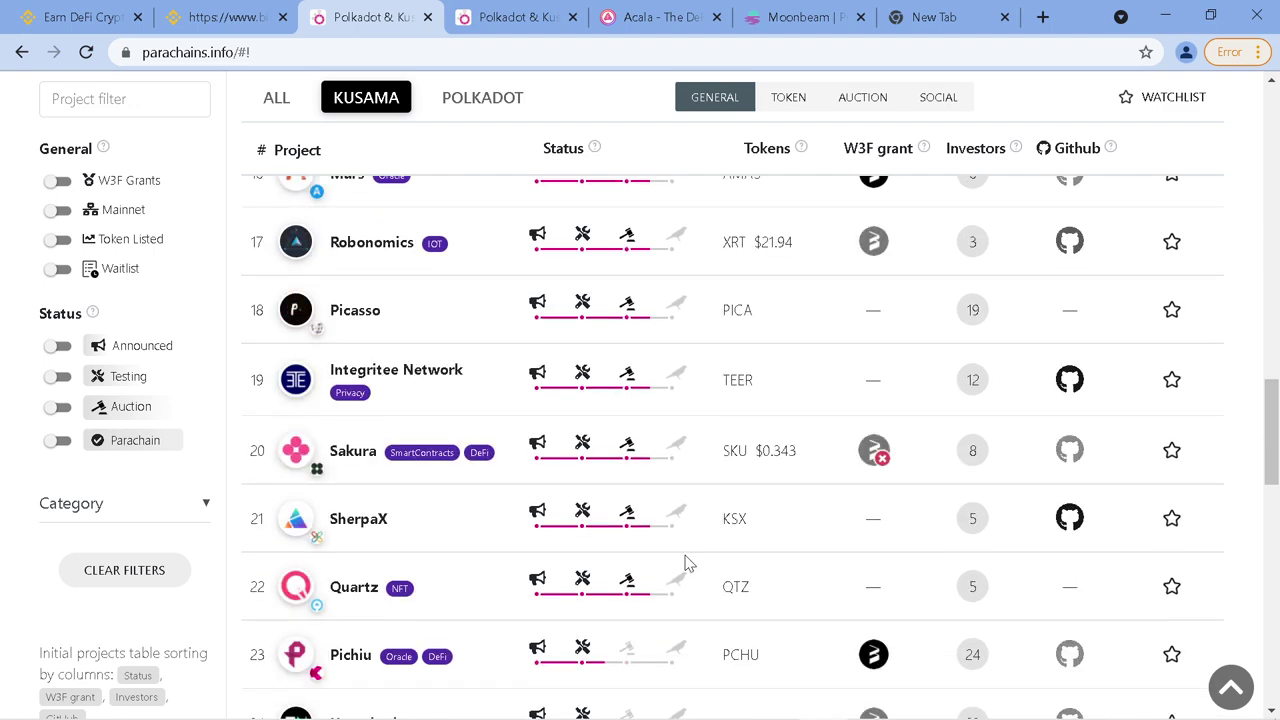
pyautogui.scroll(-4, 686, 563)
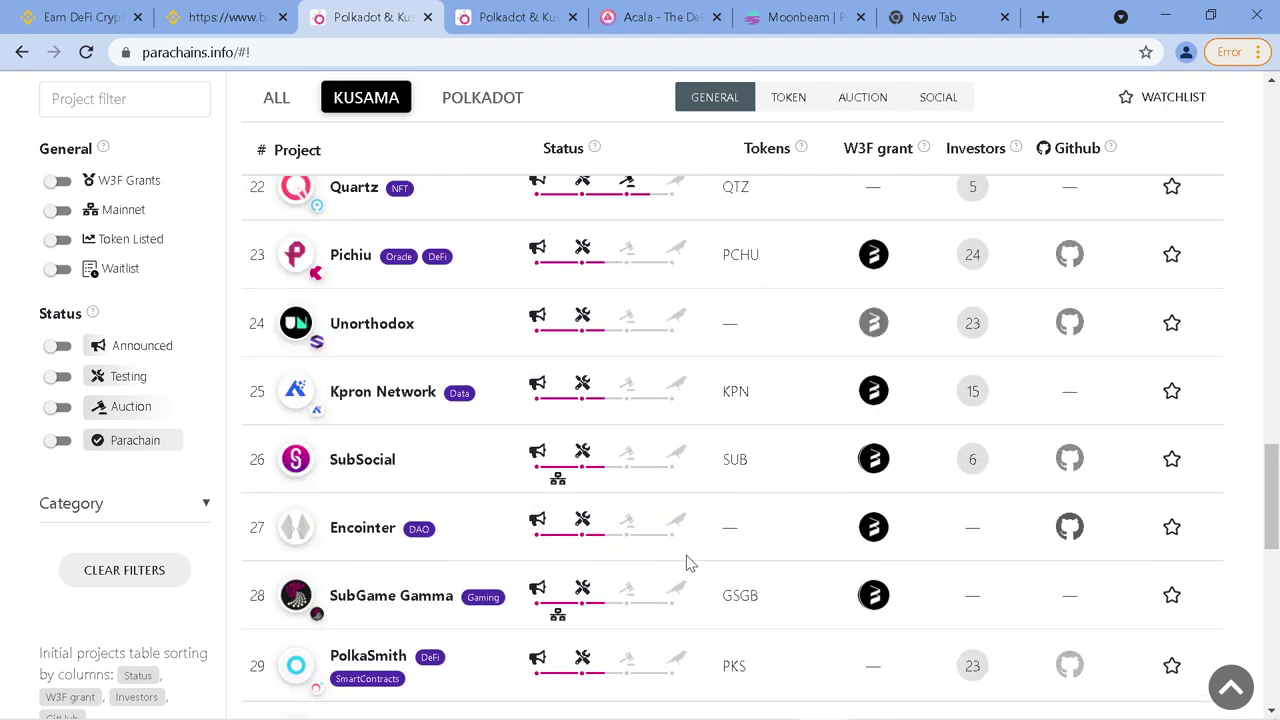
pyautogui.scroll(-7, 686, 563)
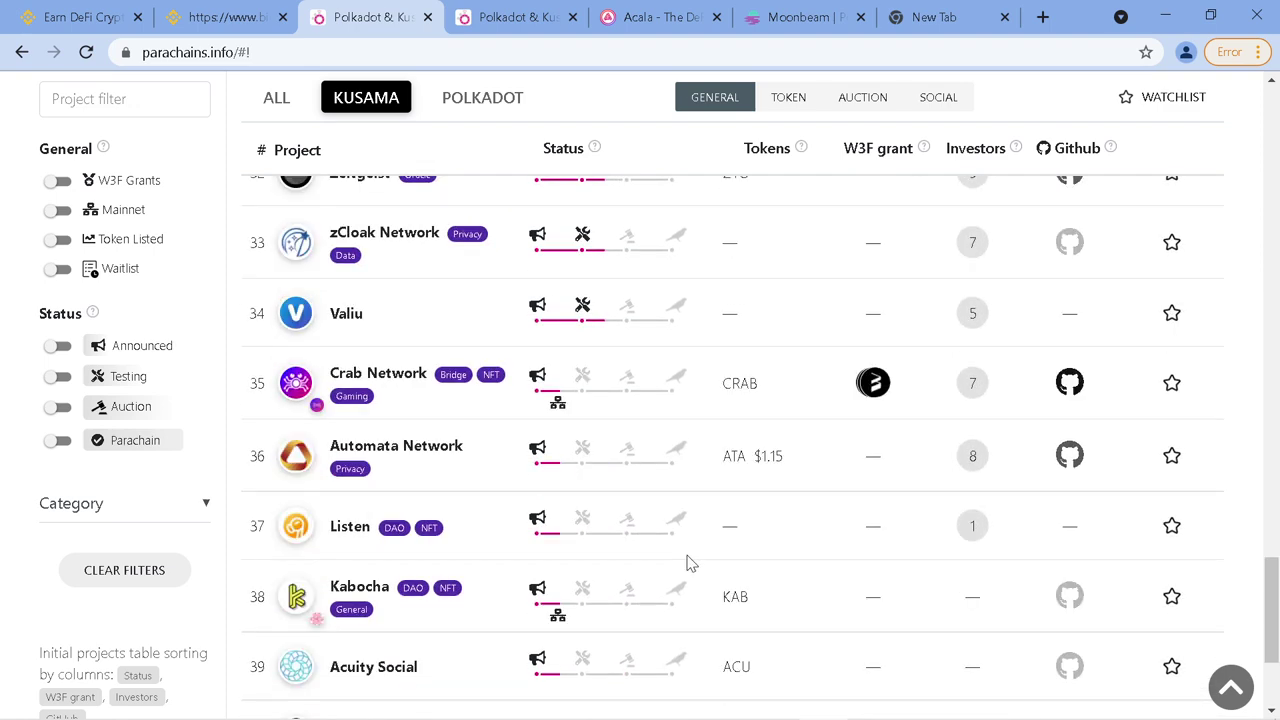
pyautogui.scroll(-3, 686, 563)
pyautogui.scroll(6, 686, 560)
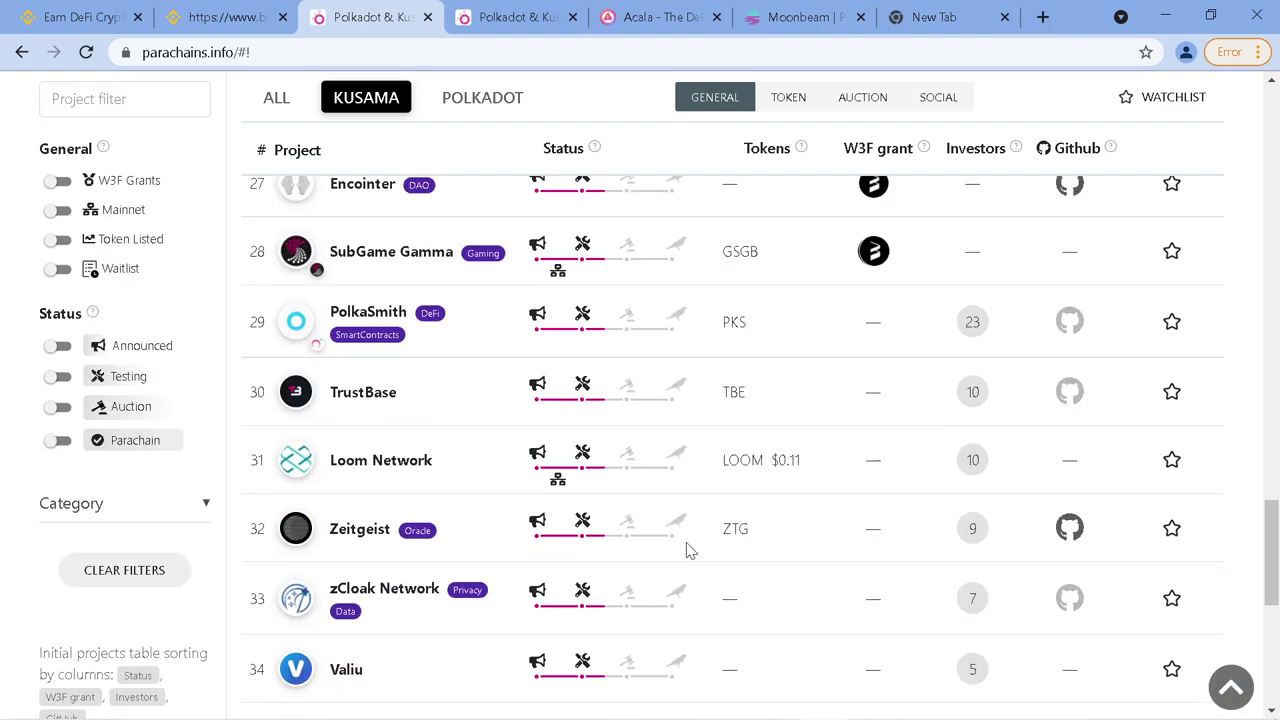
pyautogui.scroll(4, 686, 550)
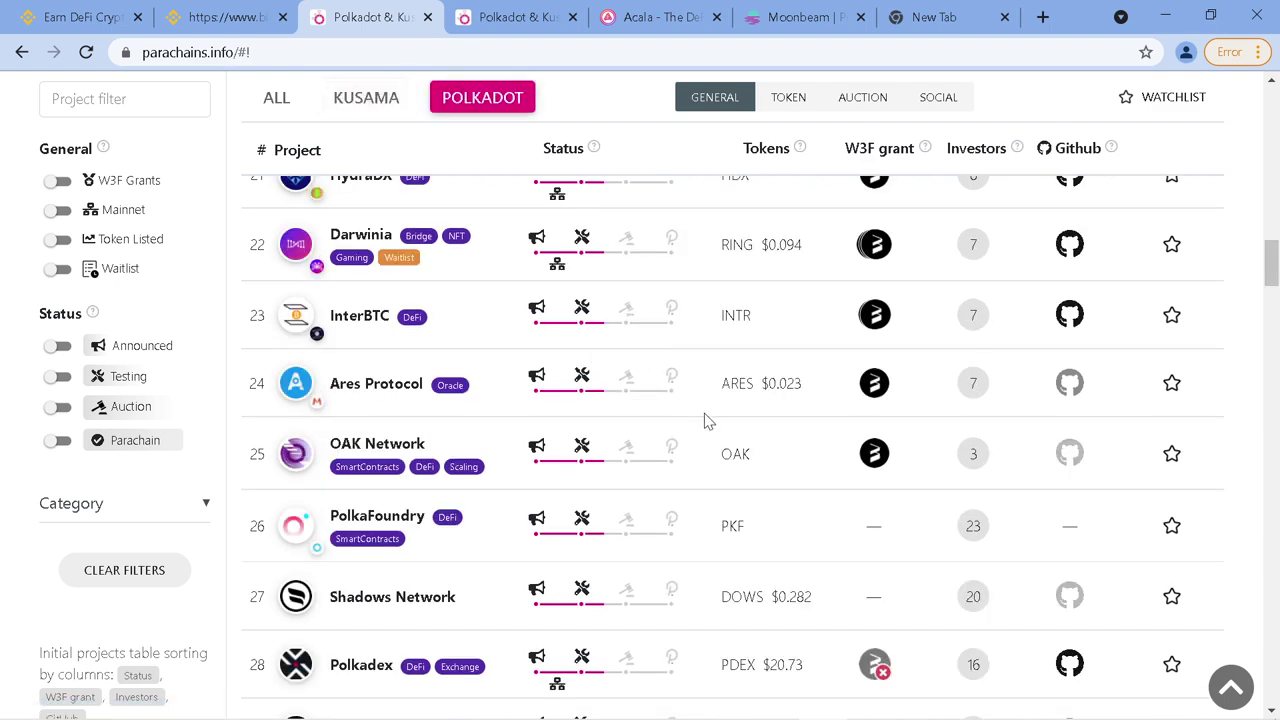
# Scroll the 112 Polkadot projects down to Polimec, Hazel, EverLife and Pulse Network
pyautogui.scroll(-1, 705, 421)
pyautogui.scroll(-1, 605, 347)
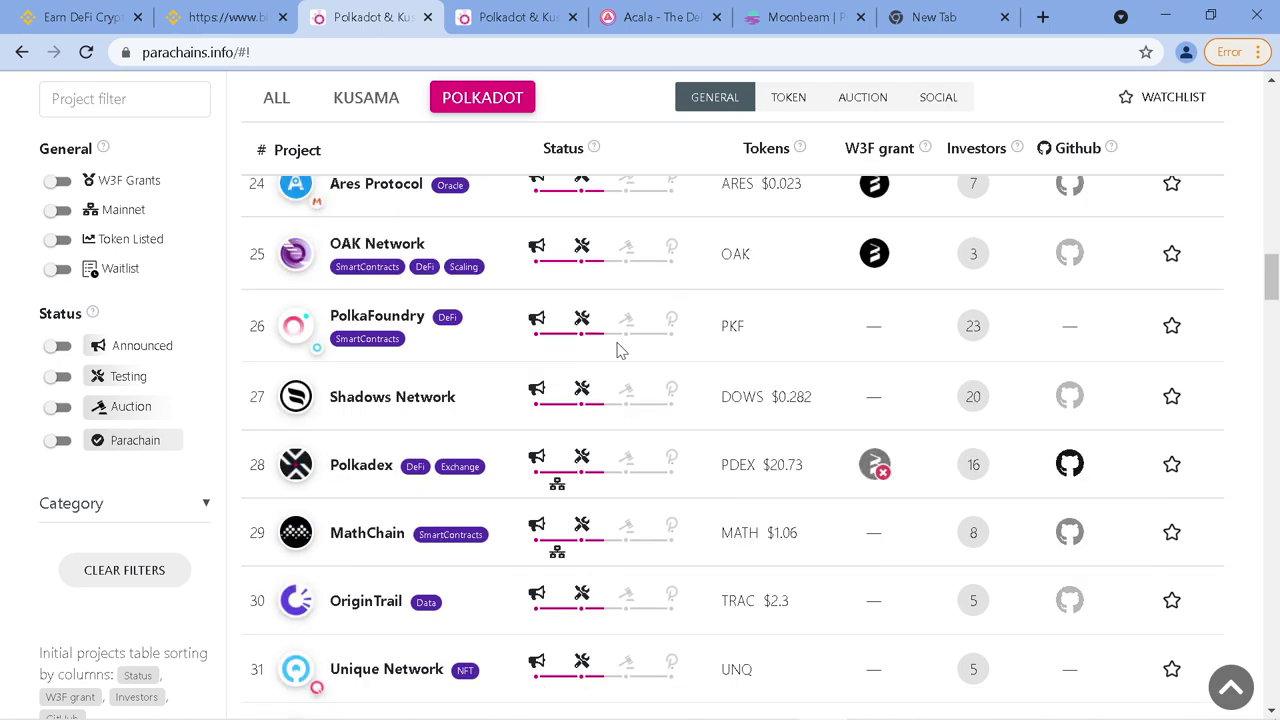
pyautogui.scroll(15, 643, 351)
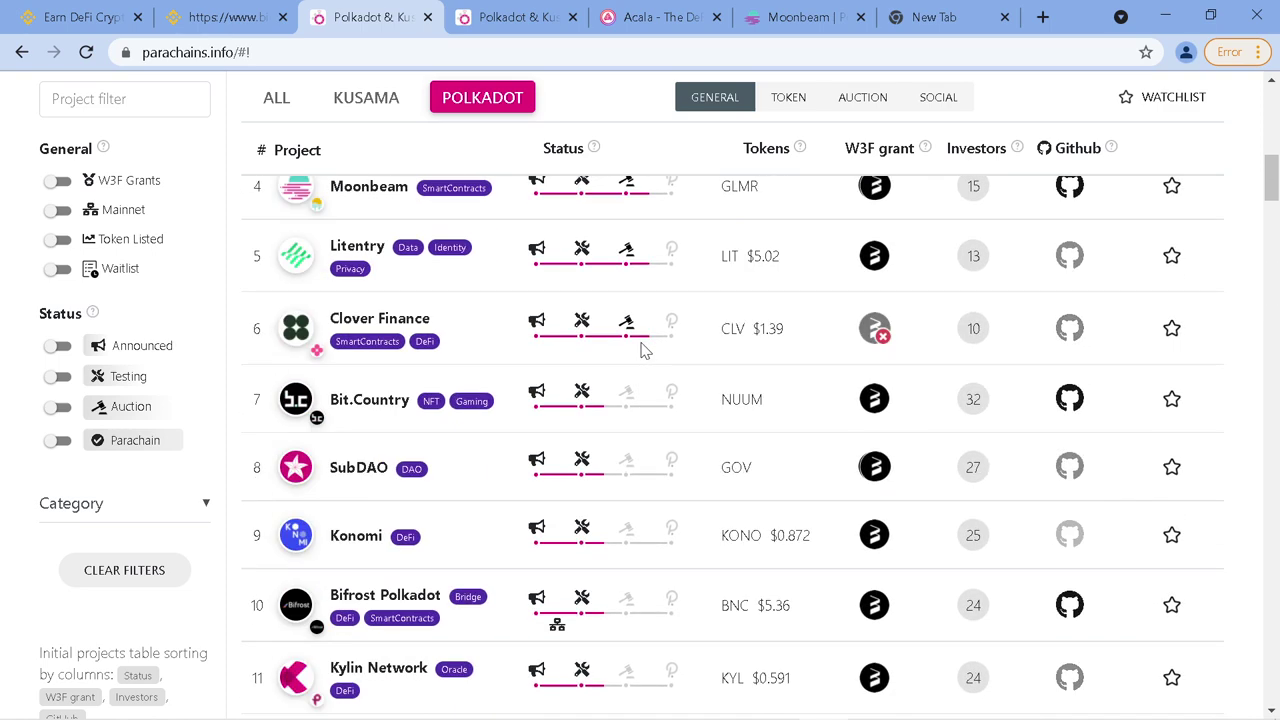
pyautogui.scroll(4, 643, 351)
pyautogui.scroll(-1, 663, 429)
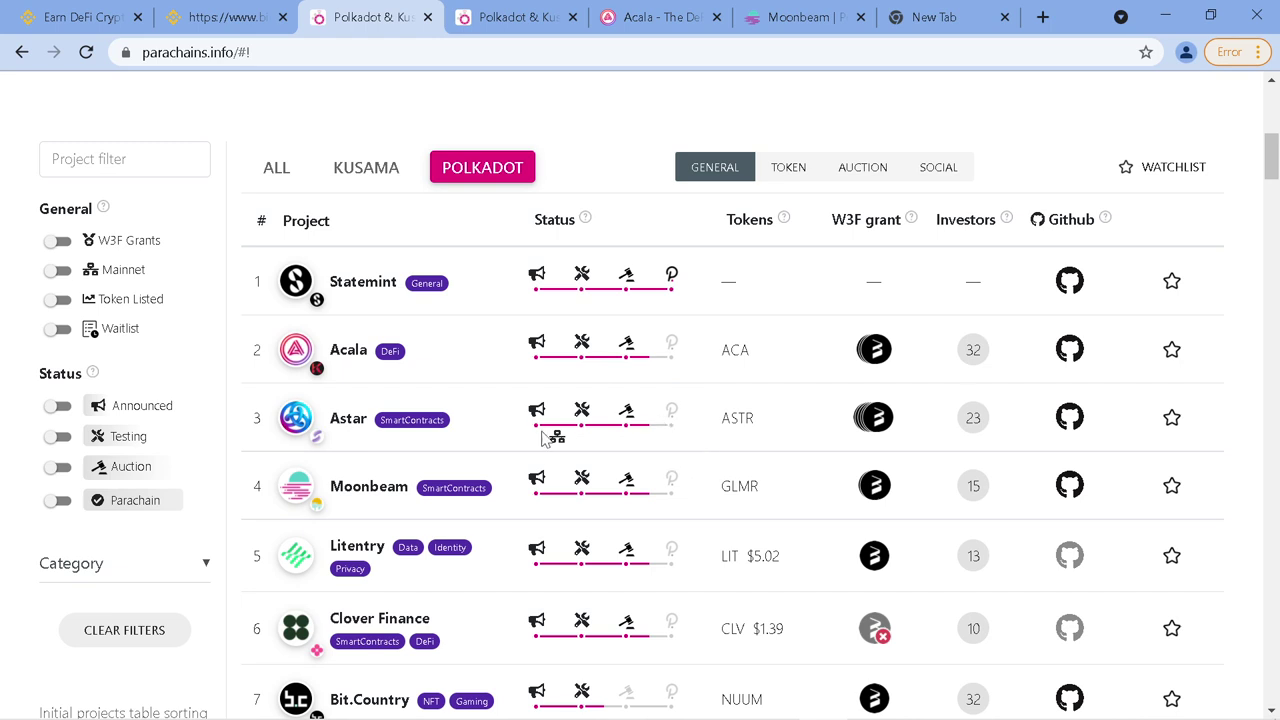
pyautogui.scroll(-1, 643, 470)
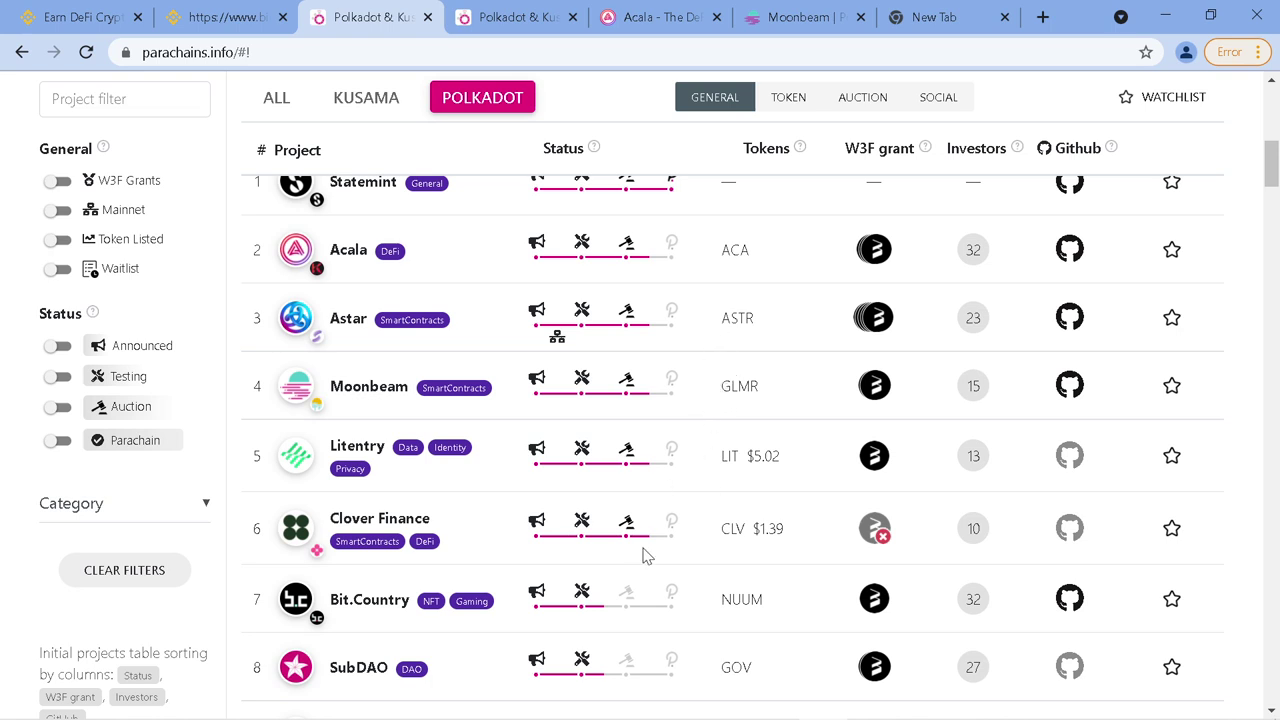
pyautogui.scroll(-6, 669, 565)
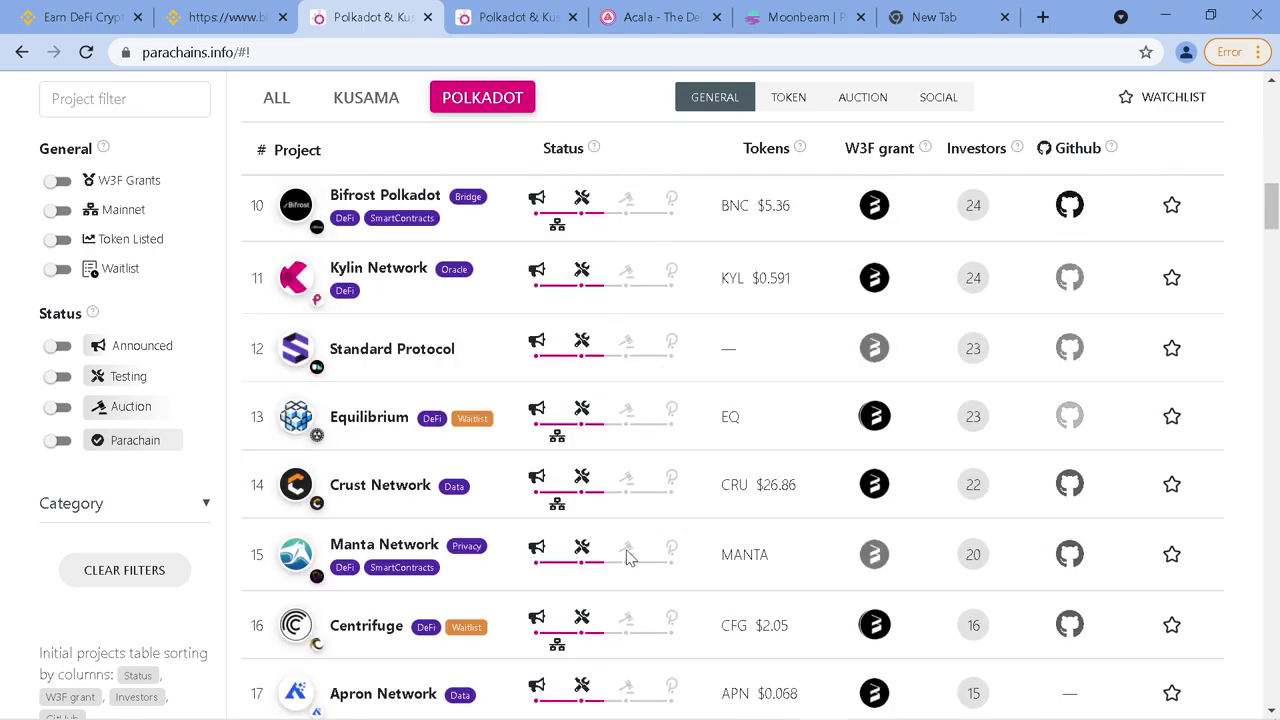
pyautogui.scroll(-5, 628, 566)
pyautogui.scroll(-12, 632, 585)
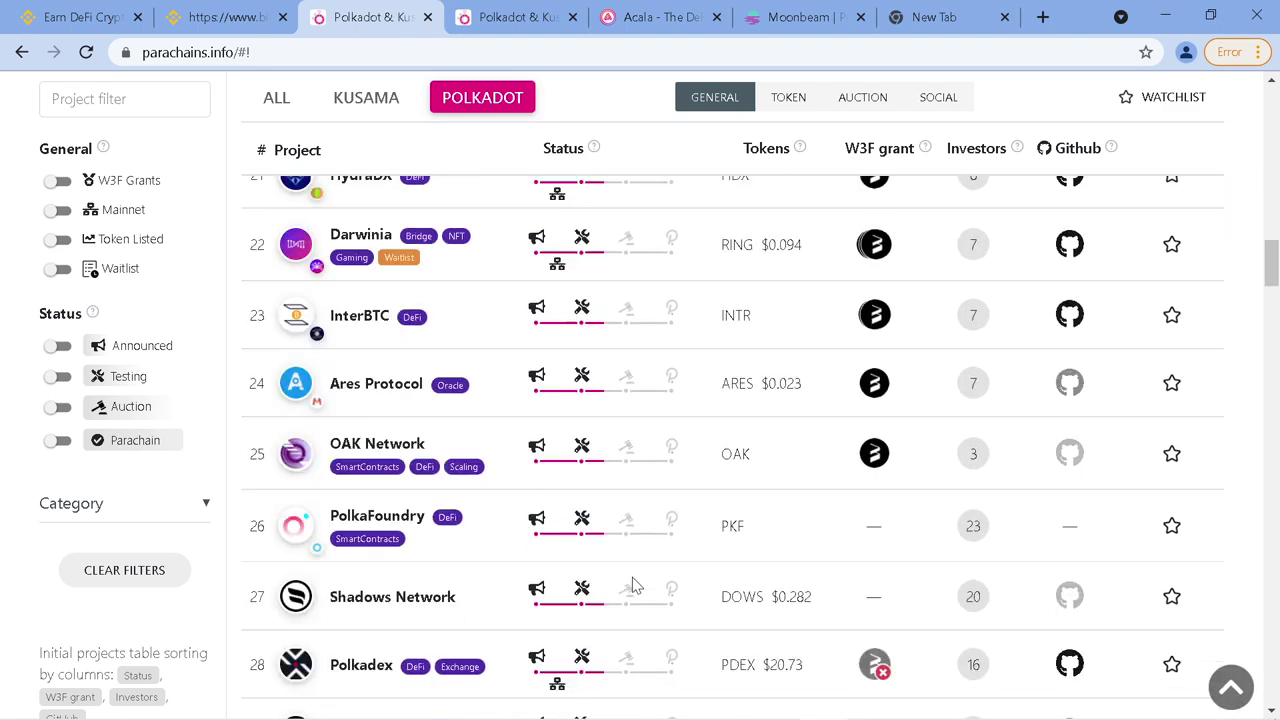
pyautogui.scroll(-8, 640, 590)
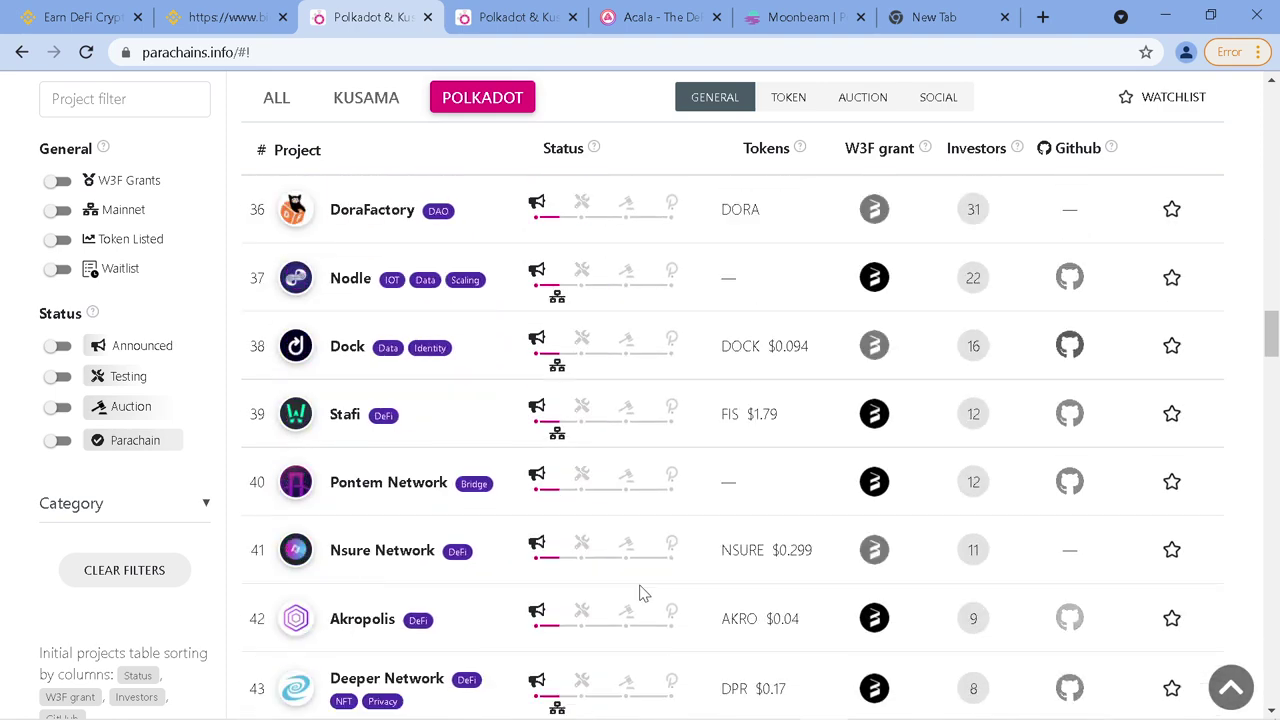
pyautogui.scroll(-12, 645, 603)
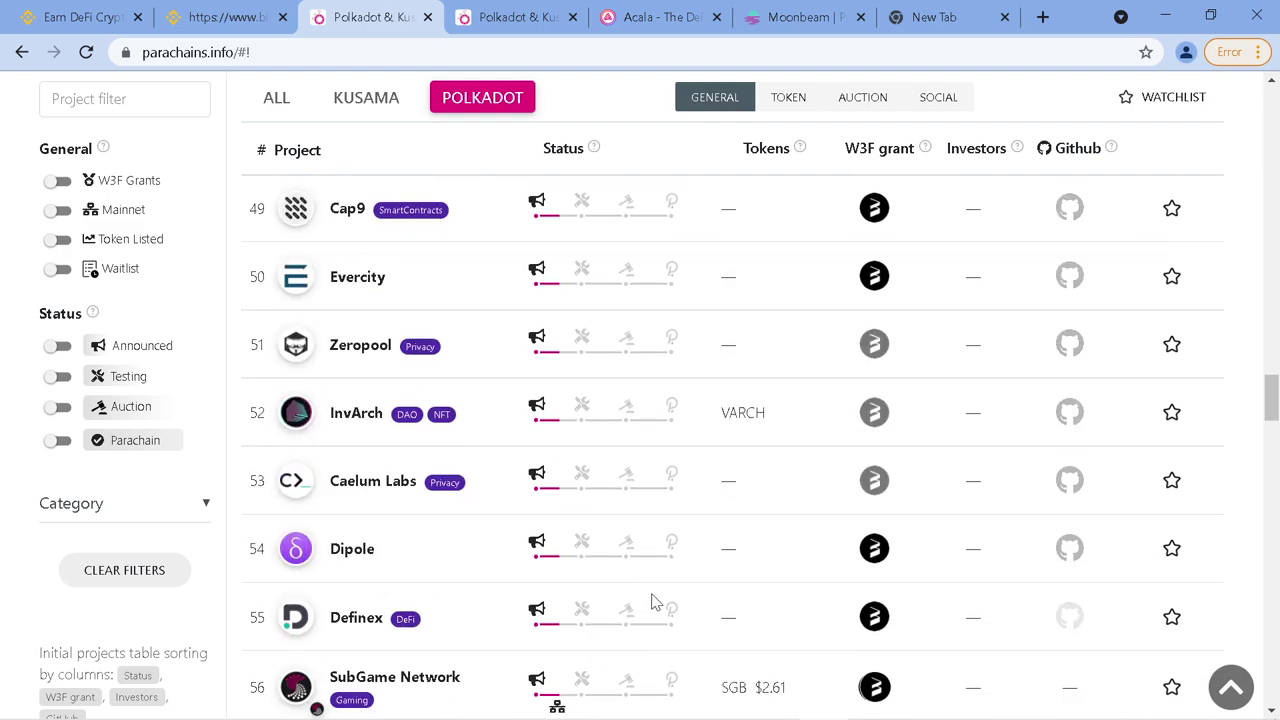
pyautogui.scroll(-20, 657, 594)
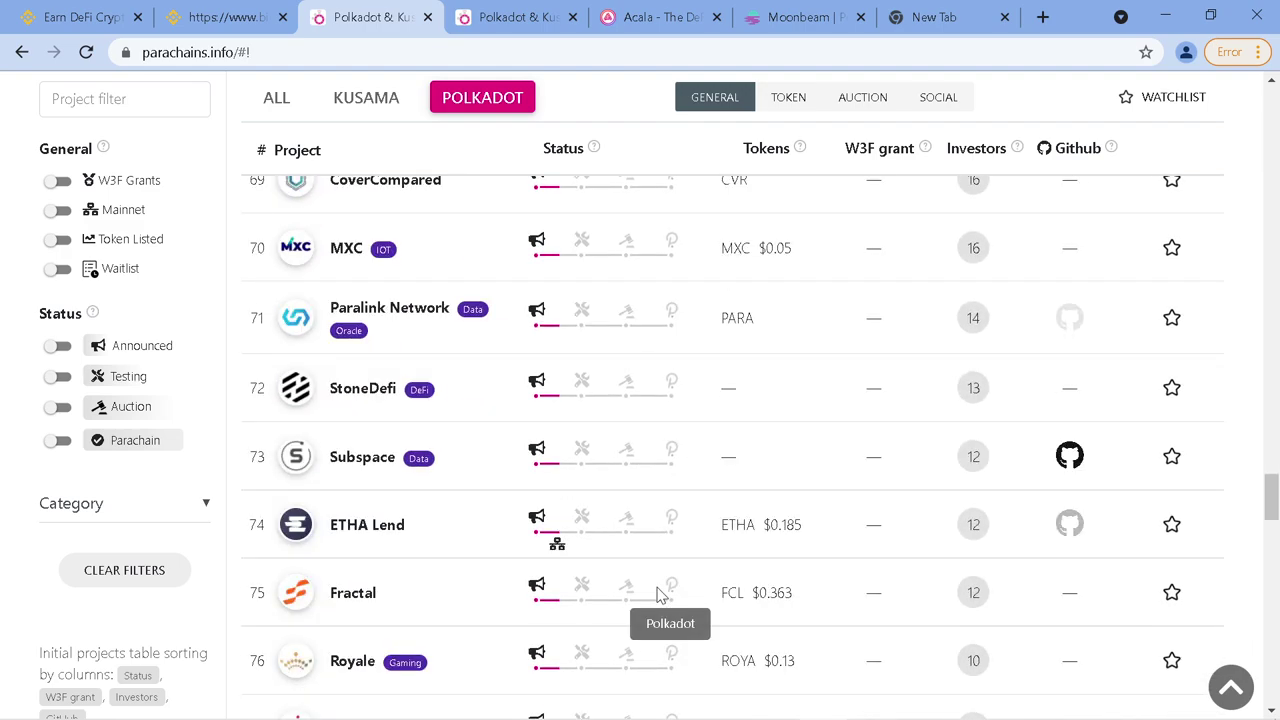
pyautogui.scroll(-8, 660, 580)
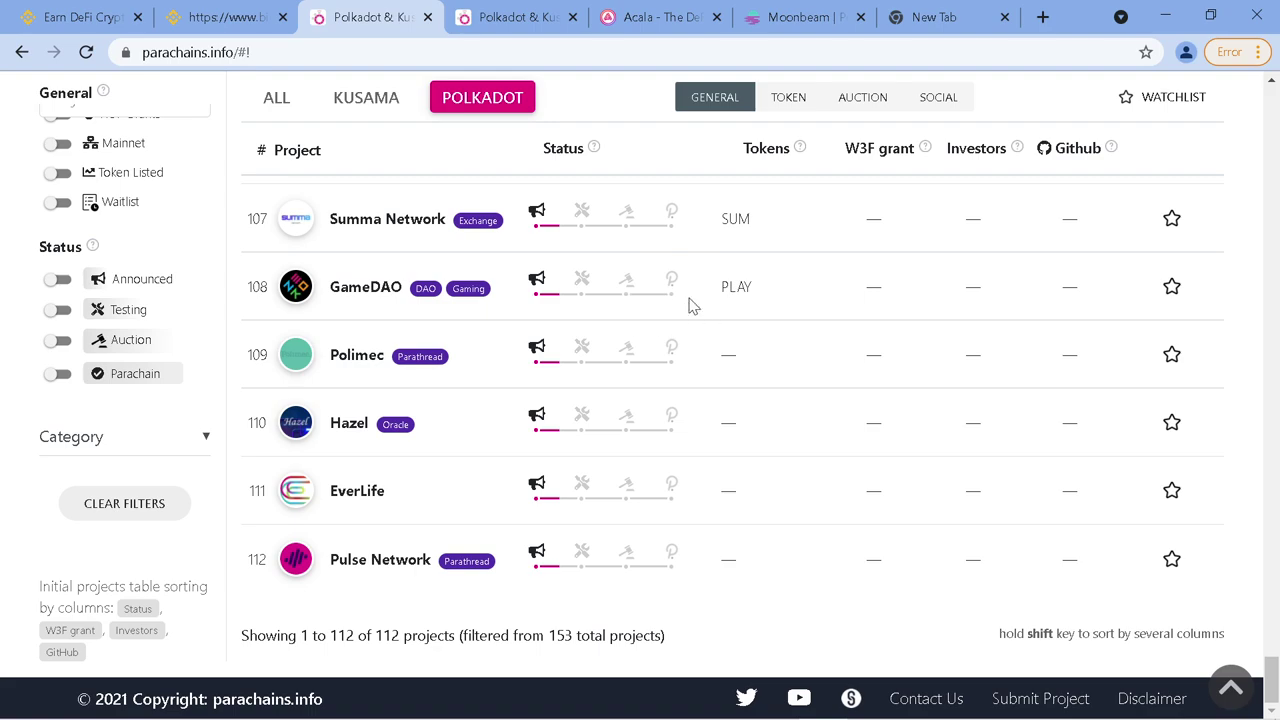
pyautogui.scroll(20, 690, 305)
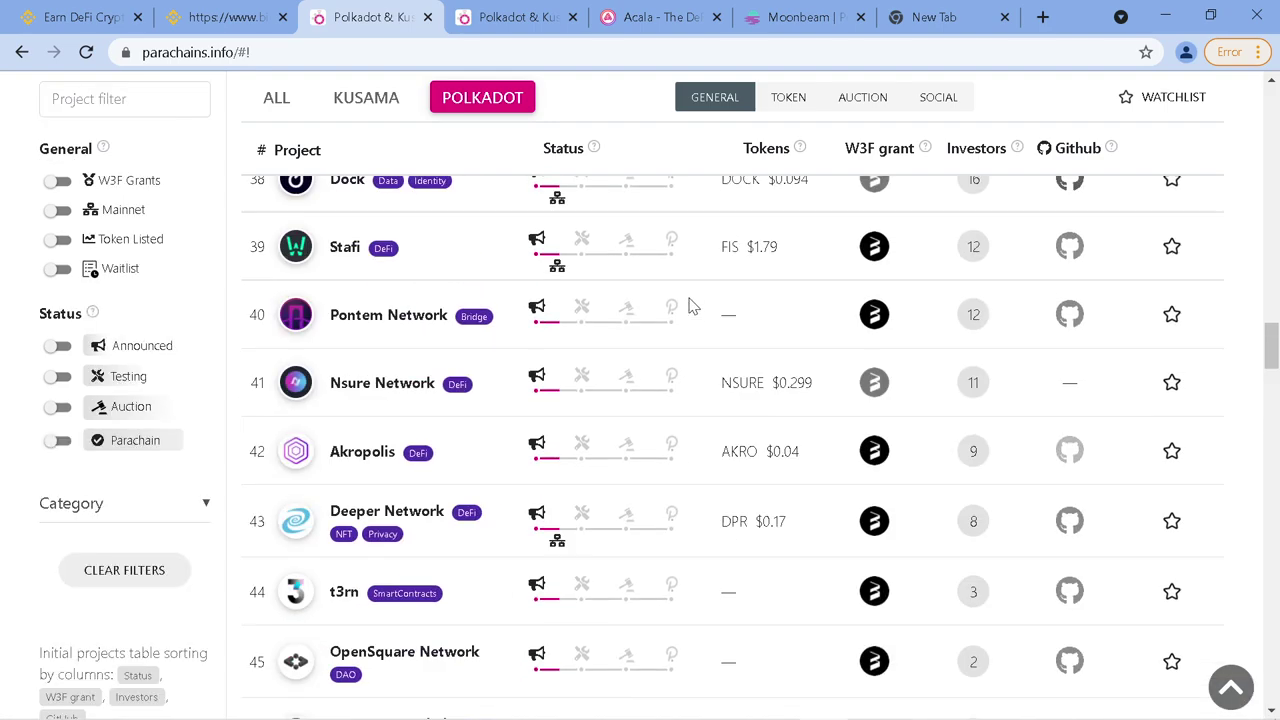
# Return to the top of parachains.info's overview, then Alt+Tab to another application window
pyautogui.scroll(20, 690, 305)
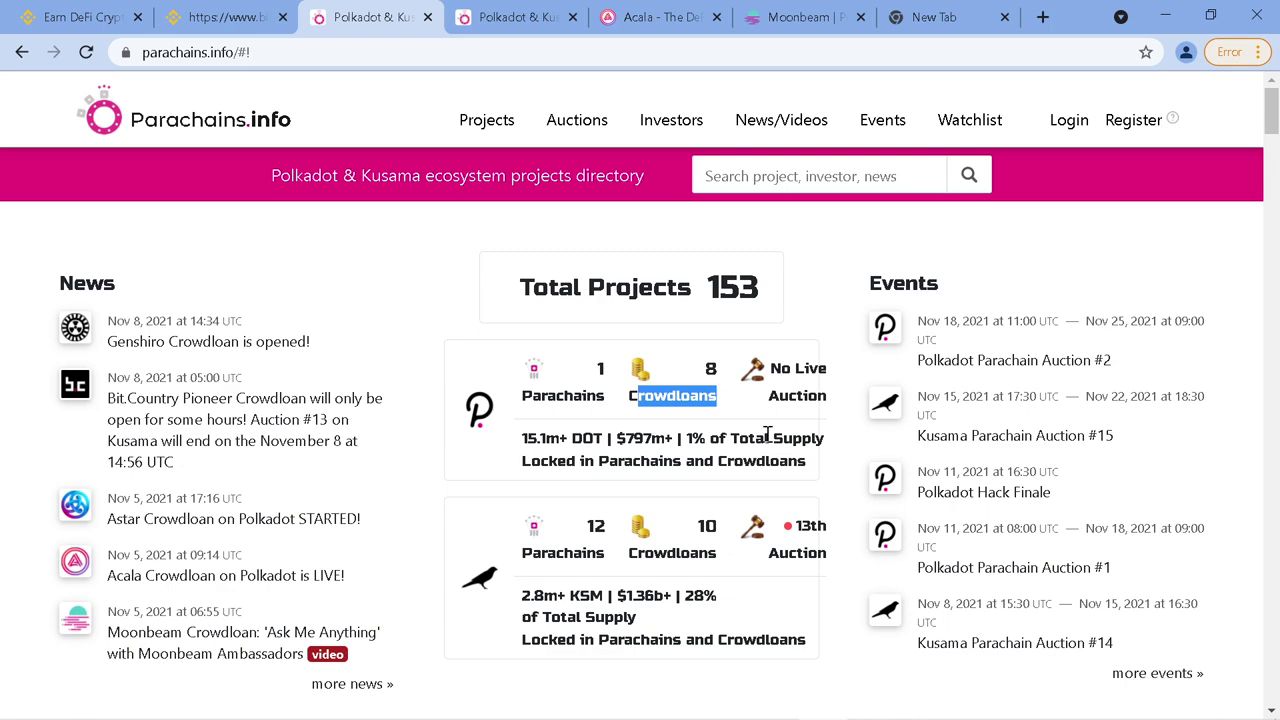
pyautogui.hotkey('alt', 'Tab')
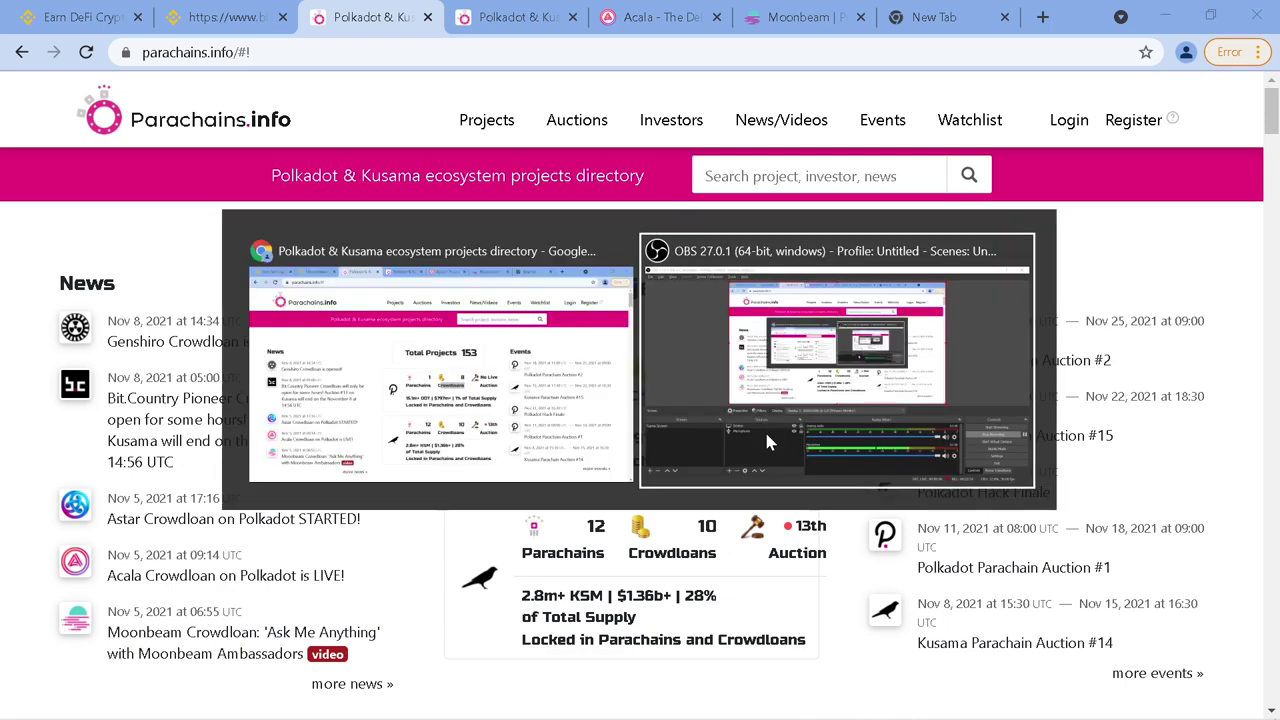